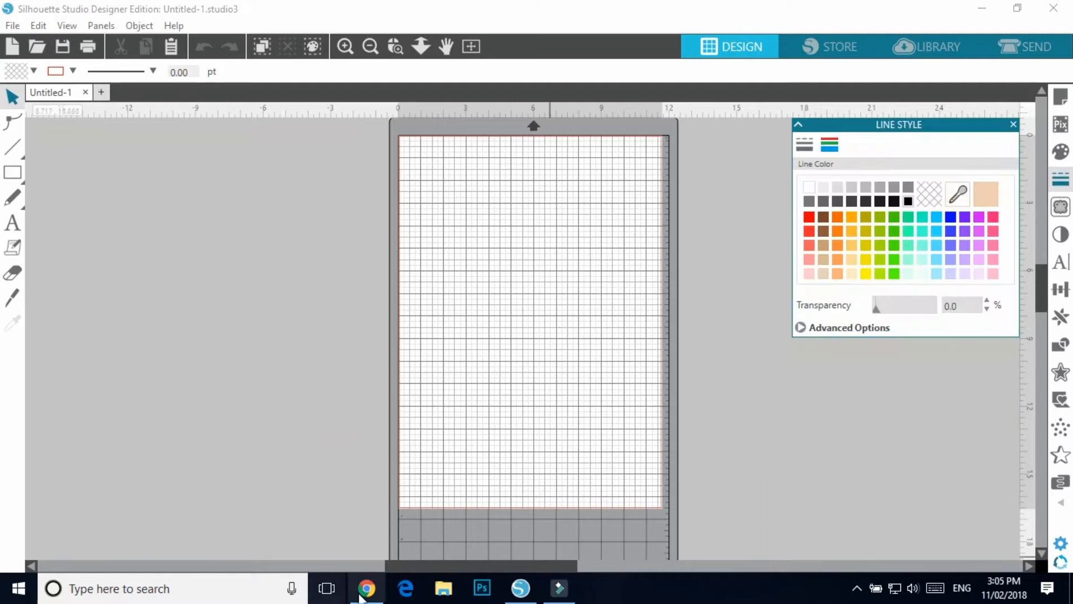
Switch to Chrome, open designpartyprintables.teachable.com in a new tab and open the "How to Create Party Printables - the easy way" course page.
click(367, 587)
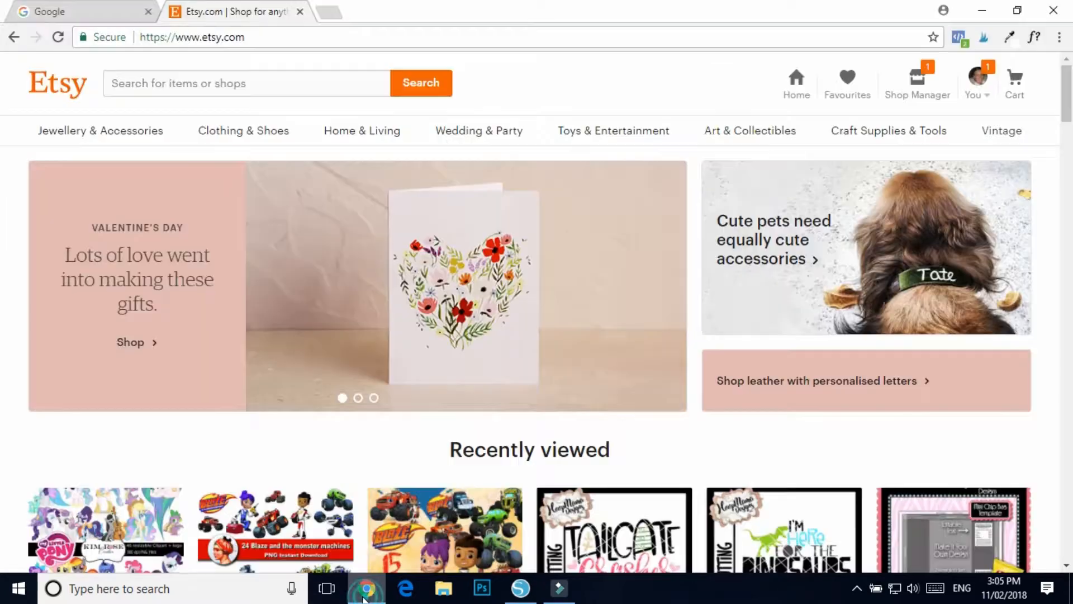
click(328, 22)
text(de)
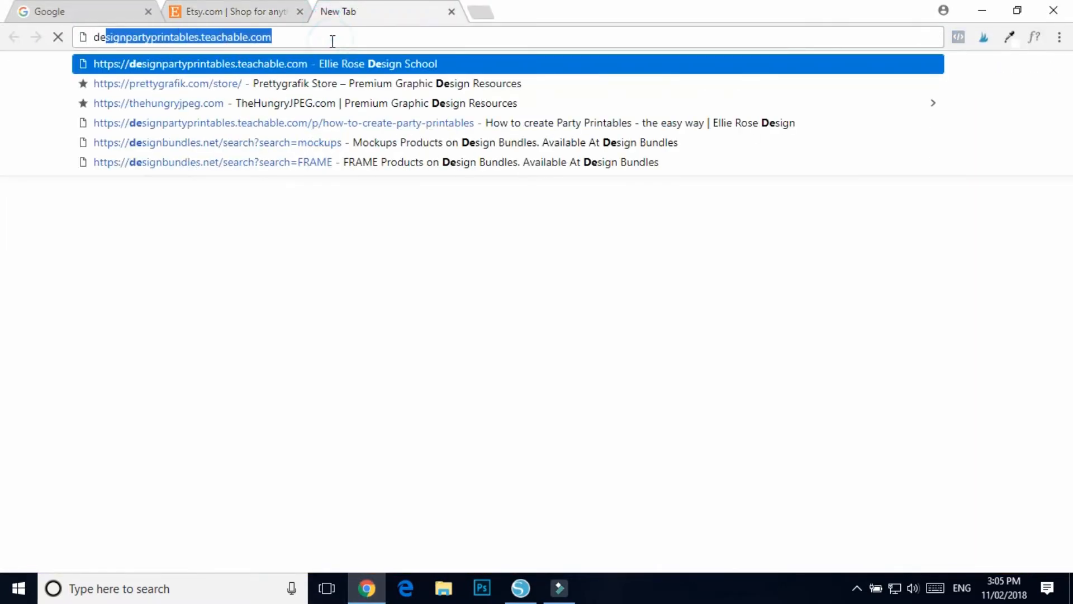
key(Return)
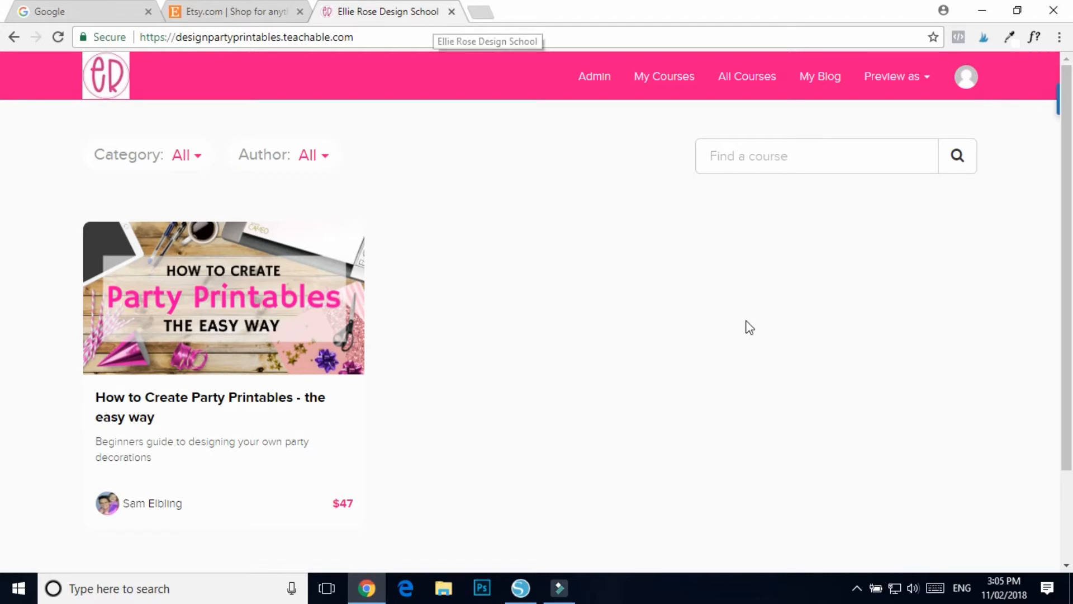
click(320, 256)
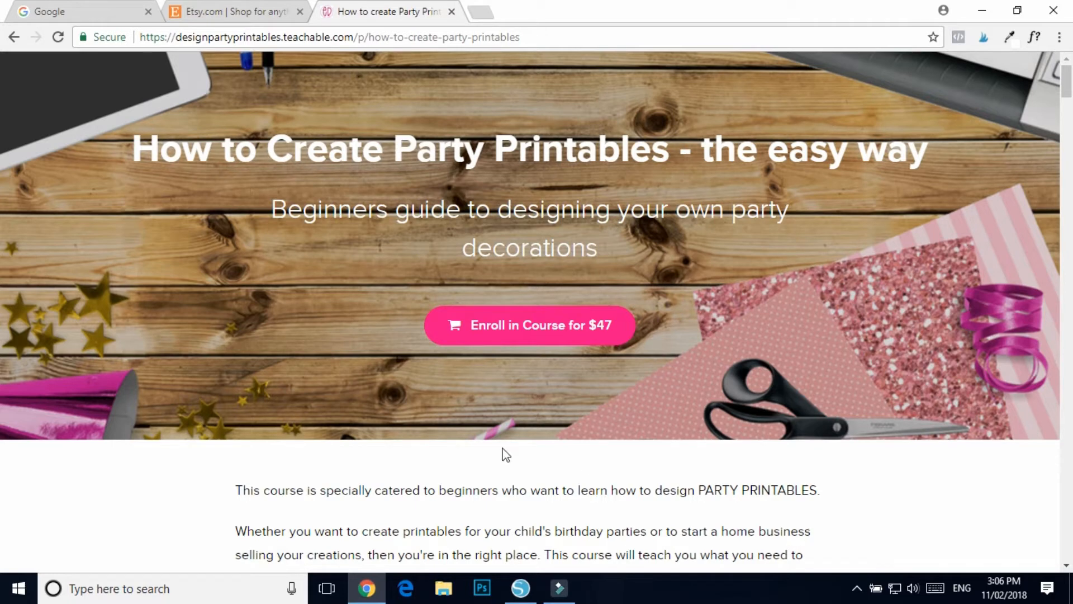
Examine the course page's sample projects, class curriculum and frequently asked questions, and switch back to Silhouette Studio.
scroll(716, 190, down, 20)
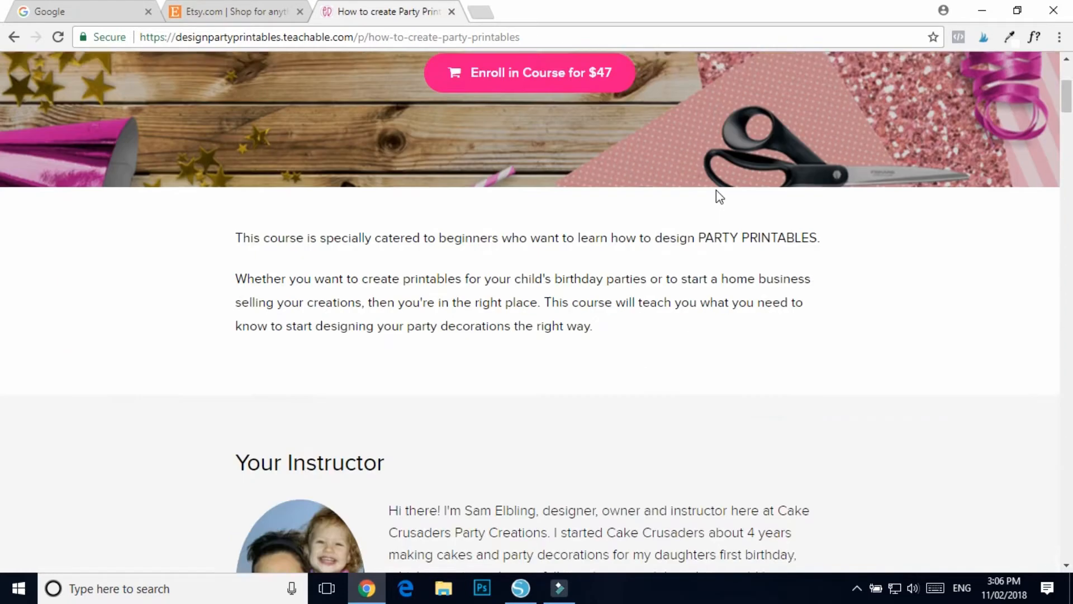
scroll(723, 188, down, 20)
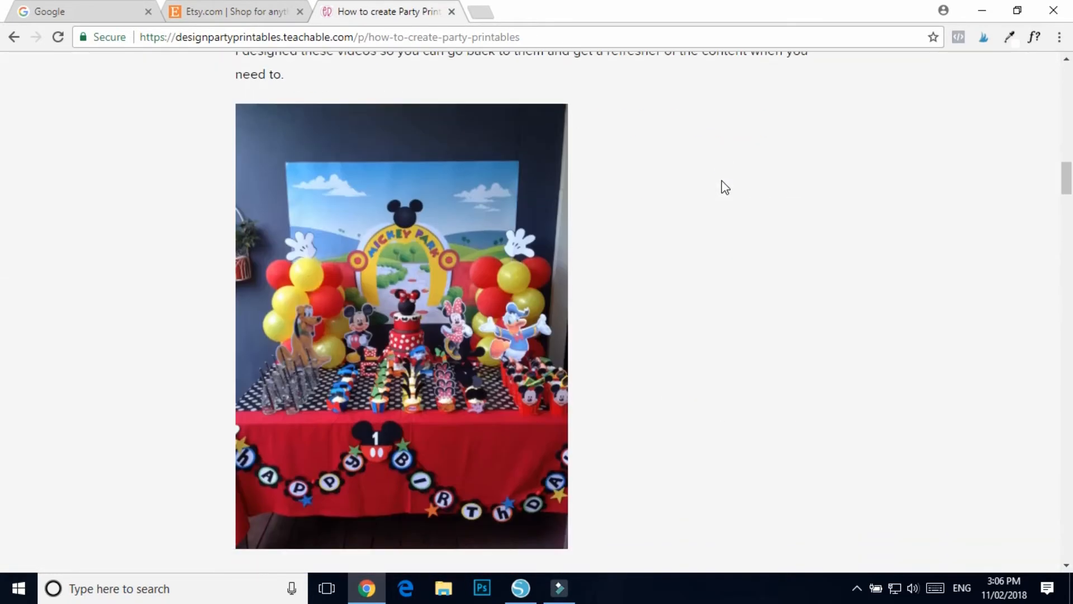
scroll(724, 178, down, 2)
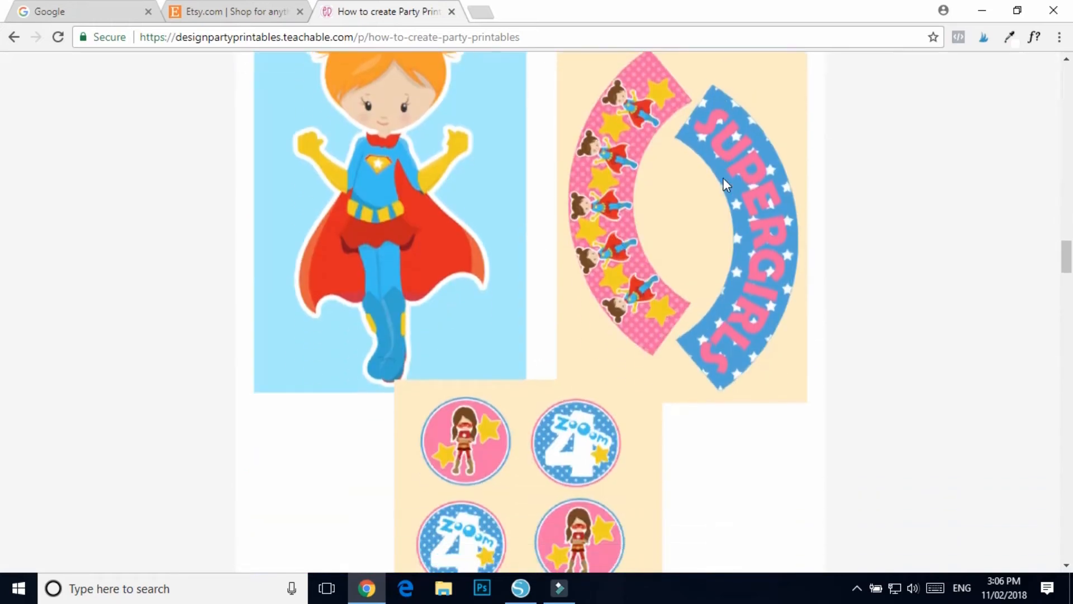
scroll(727, 179, up, 3)
scroll(491, 190, down, 3)
scroll(488, 192, up, 3)
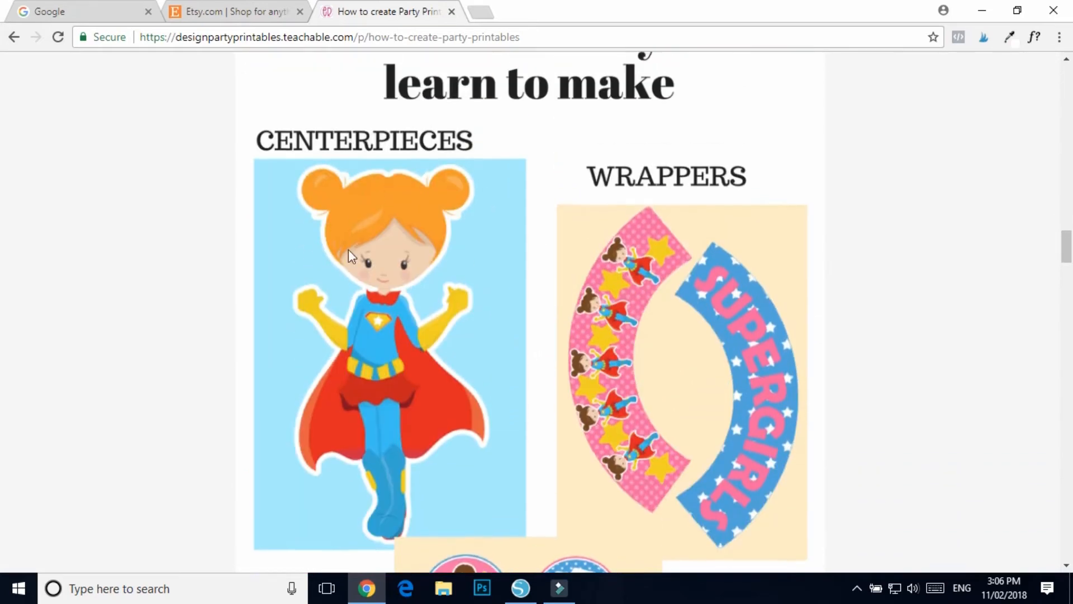
scroll(869, 268, down, 2)
scroll(875, 270, down, 15)
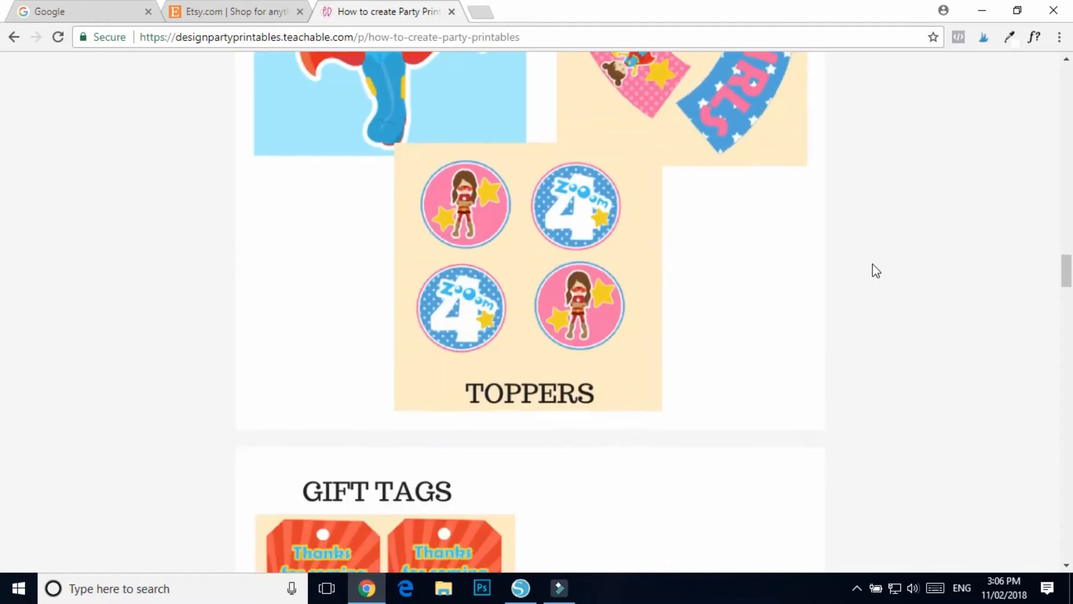
scroll(944, 218, down, 20)
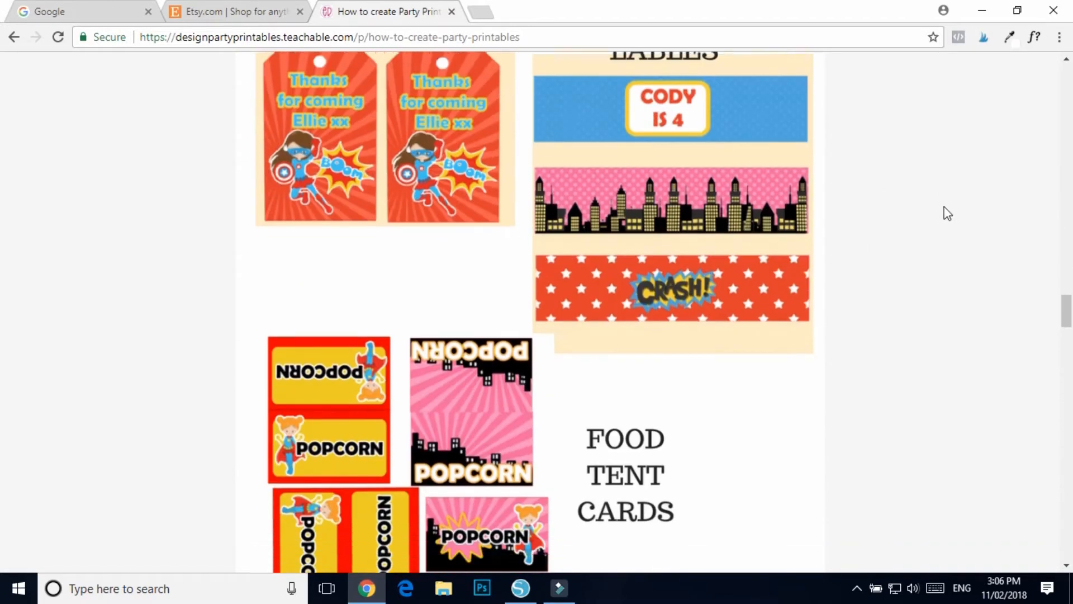
scroll(936, 239, down, 18)
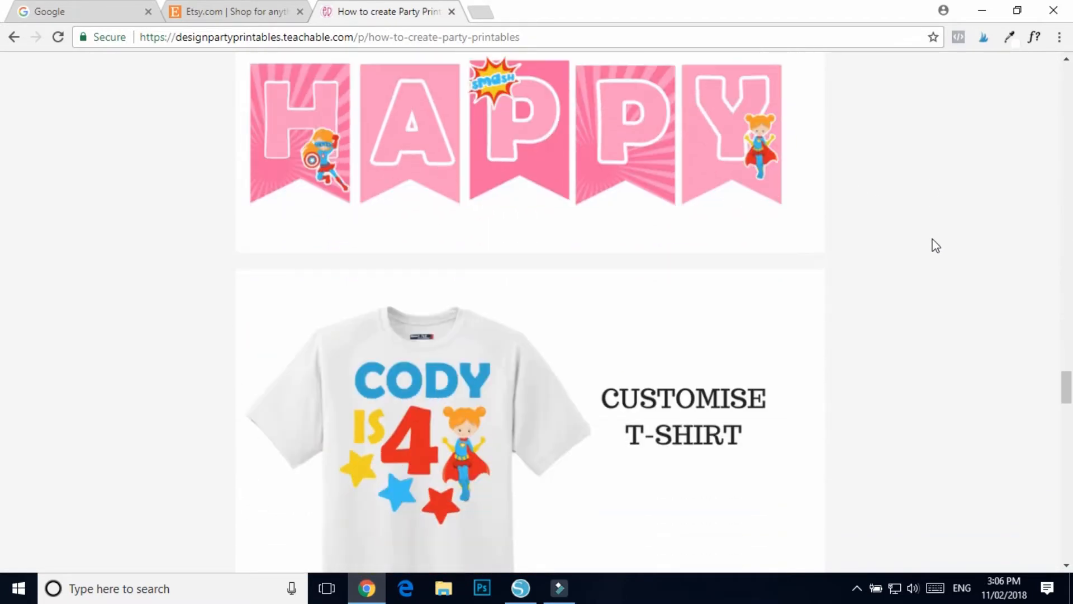
scroll(838, 314, down, 11)
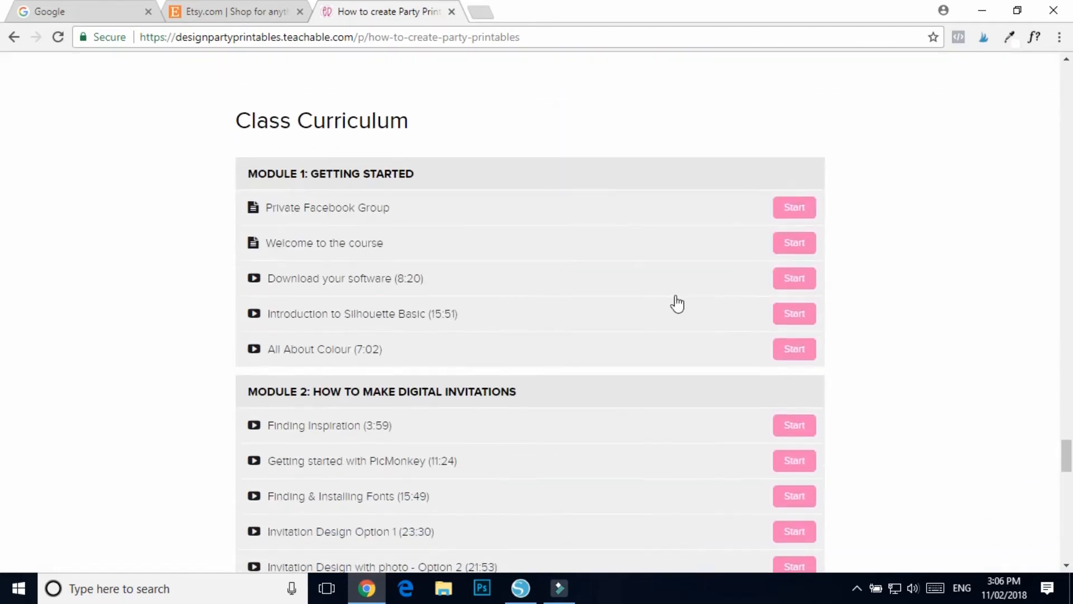
scroll(525, 129, down, 4)
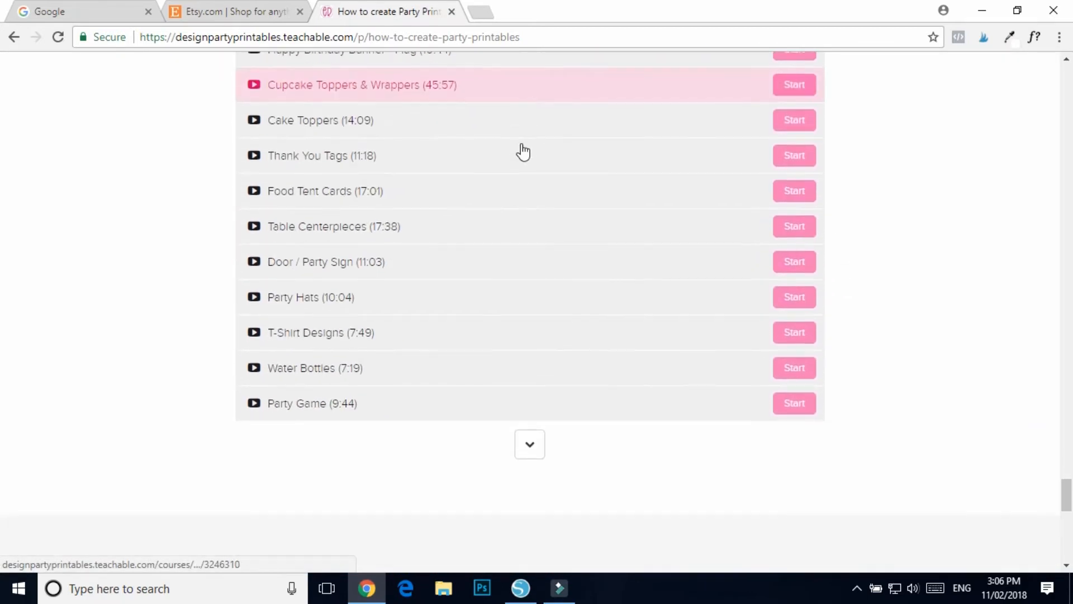
scroll(1024, 319, down, 5)
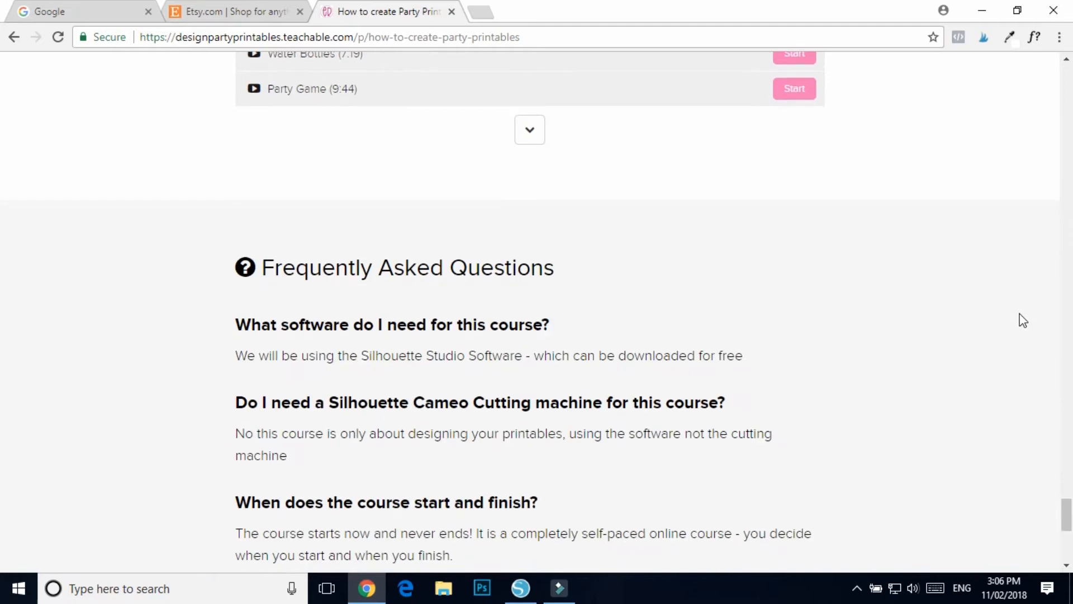
scroll(1026, 313, up, 20)
click(520, 588)
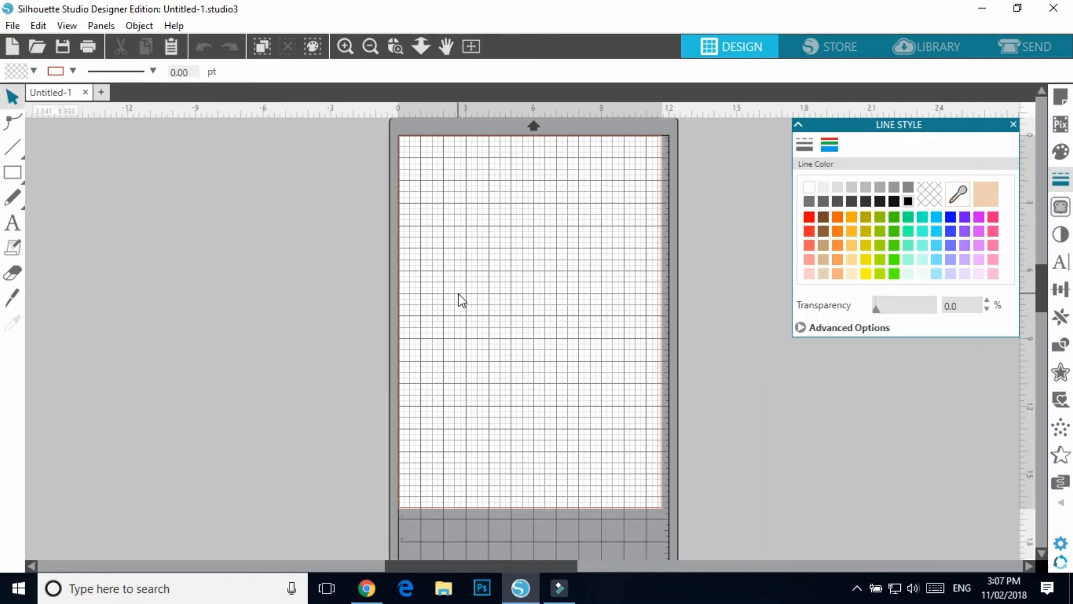
Switch to Chrome and search Google for "my little pony", showing the image results.
click(366, 586)
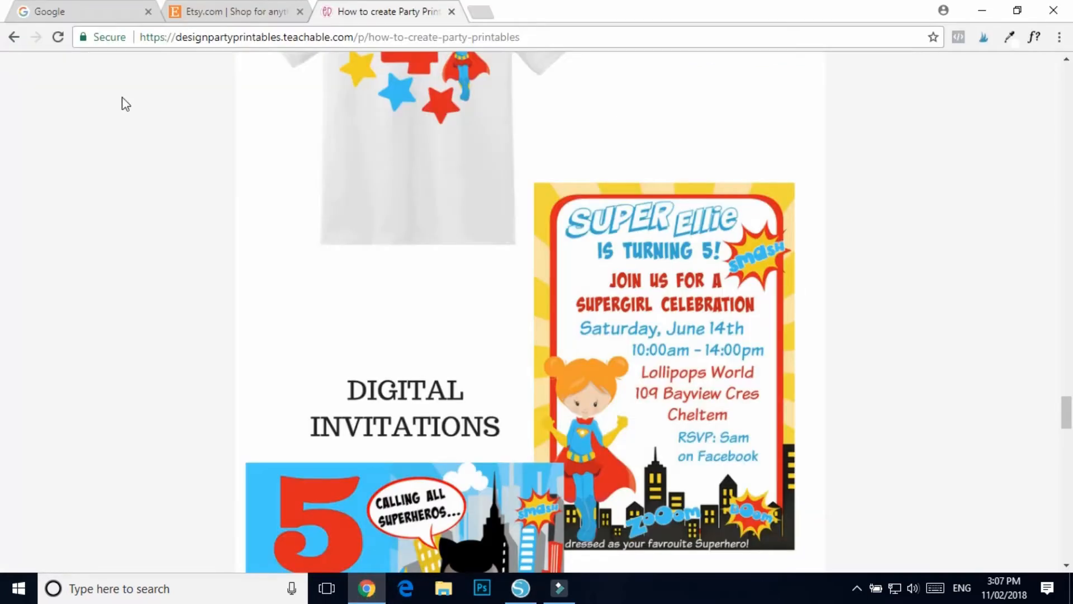
click(67, 10)
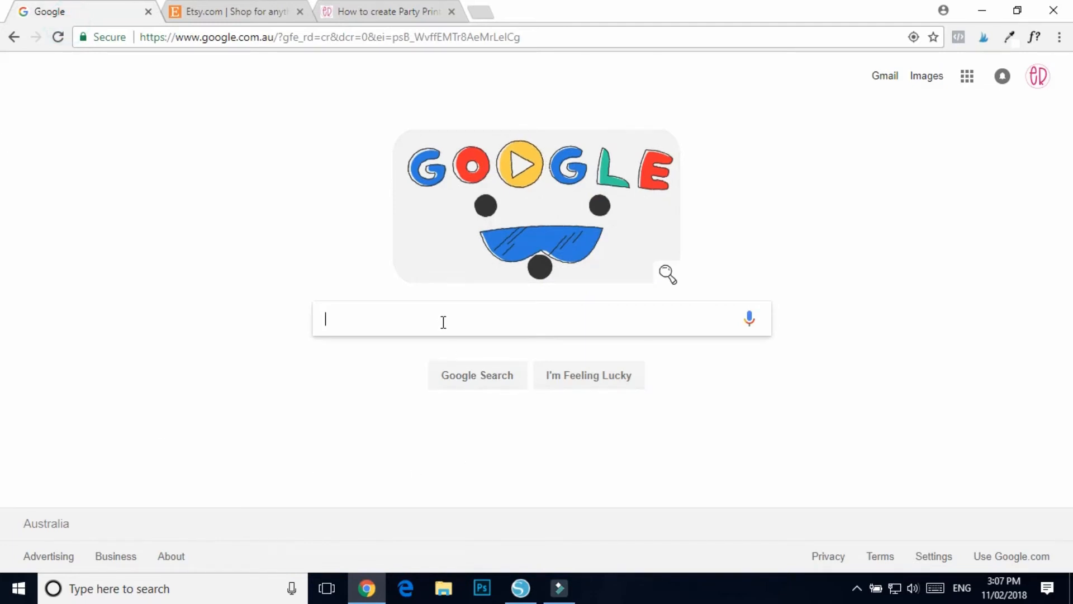
text(my littl)
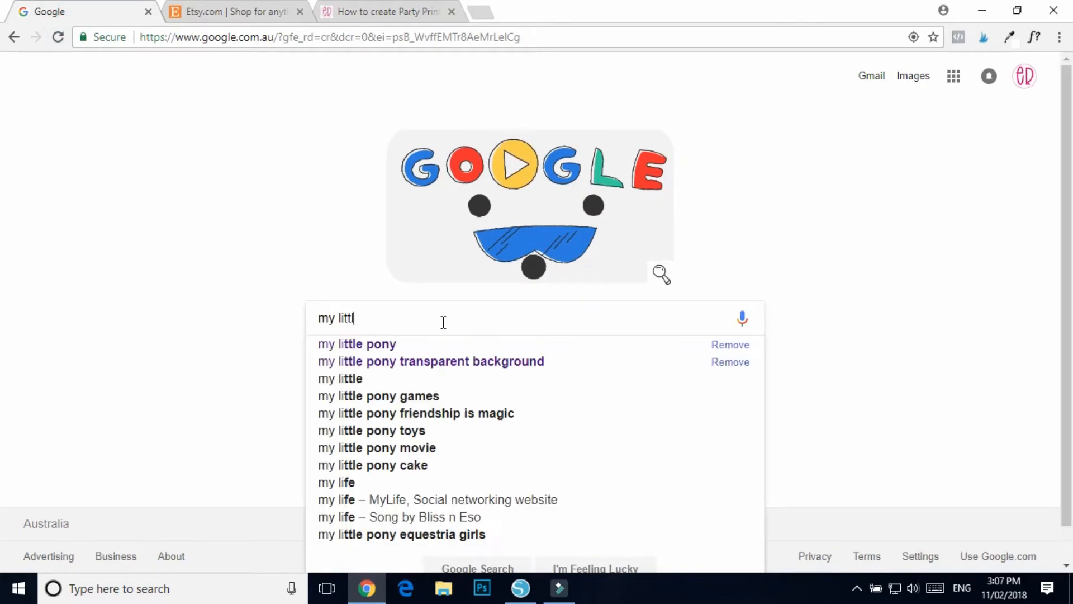
text(e pone)
key(Return)
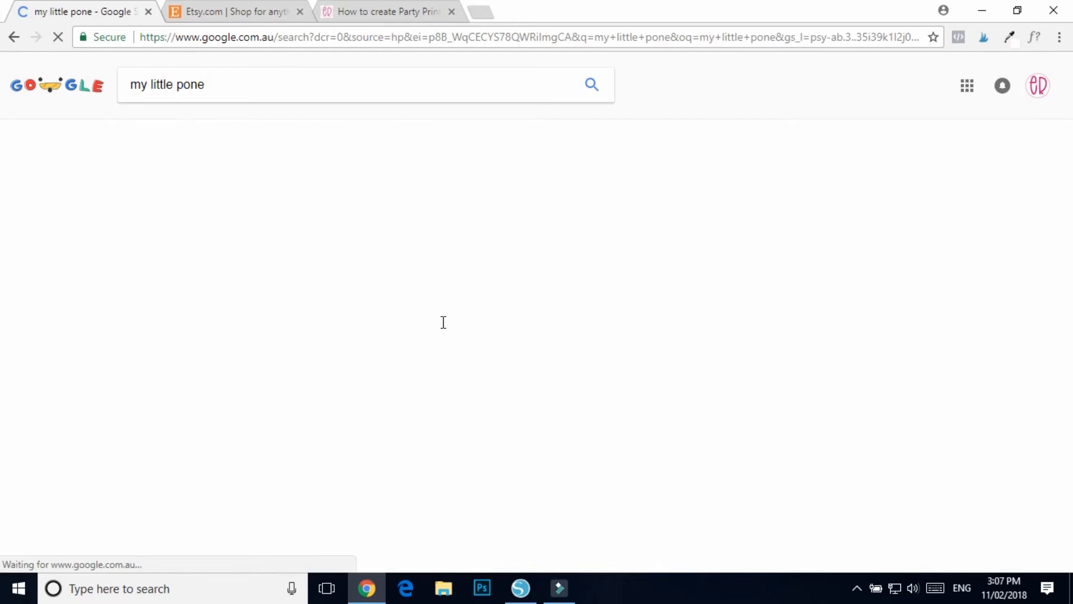
click(213, 86)
key(BackSpace)
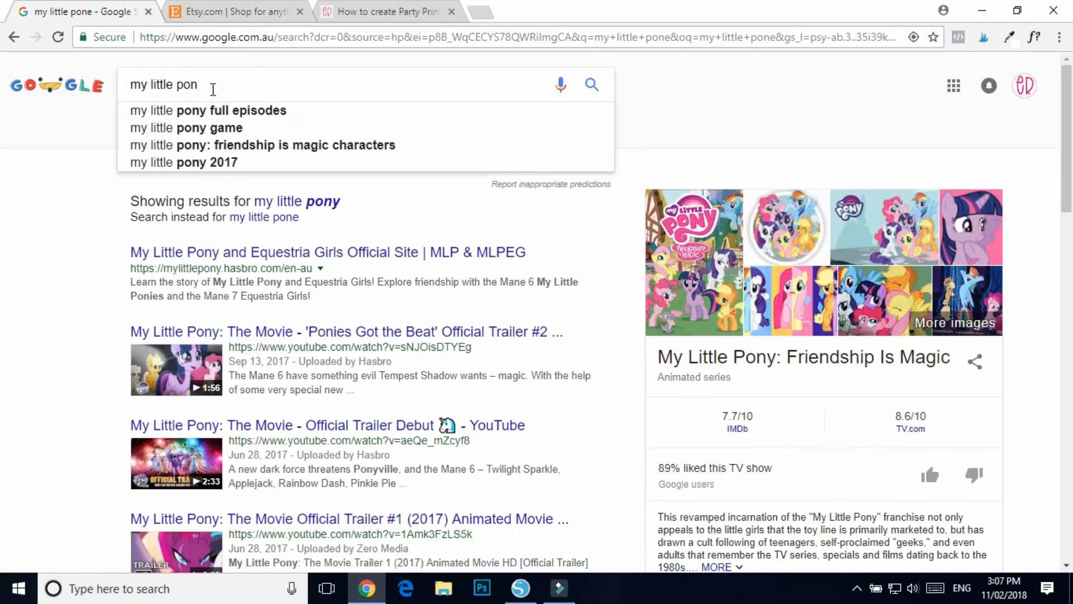
text(y)
key(Return)
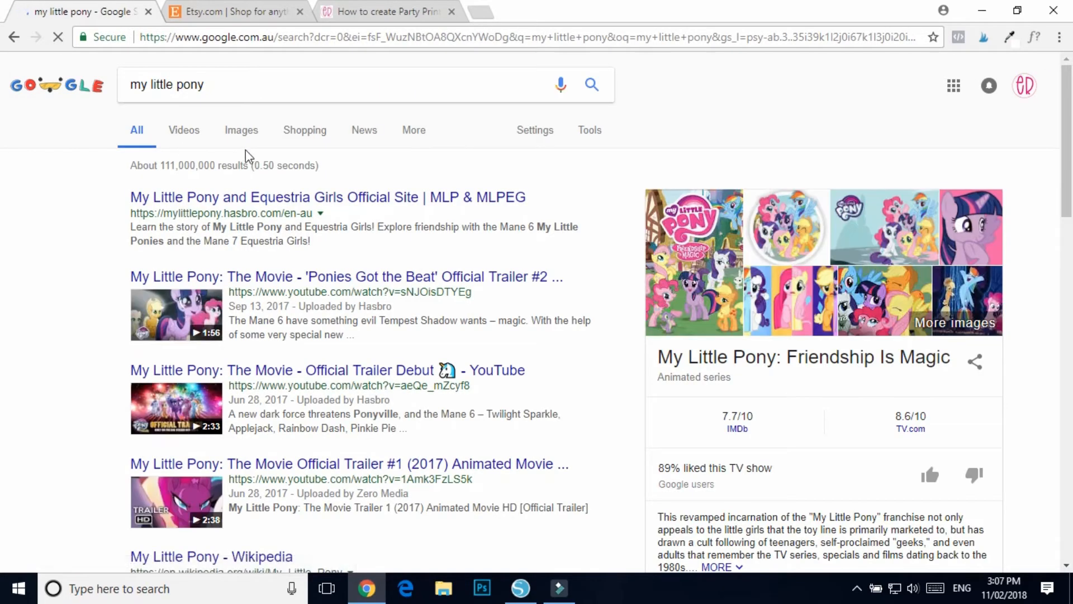
click(241, 129)
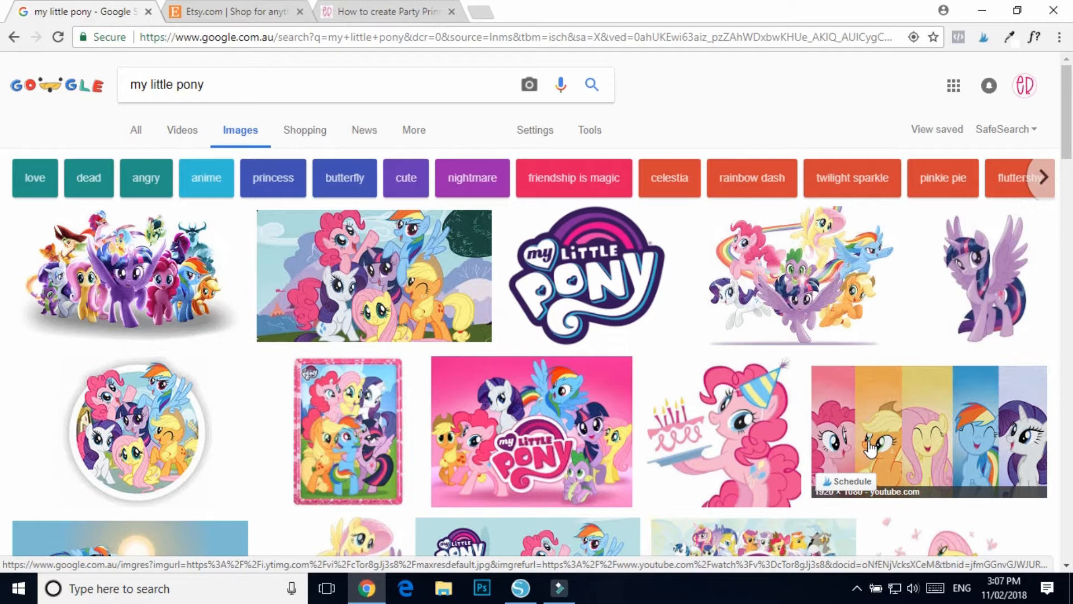
Refine the image search to "my little pony transparent background".
click(259, 76)
text(trans)
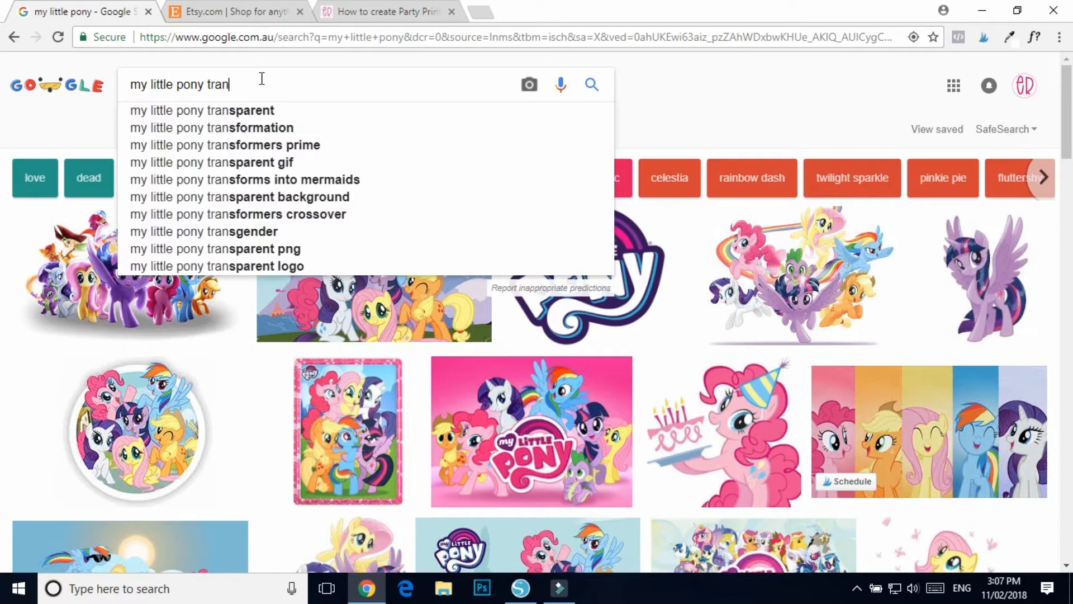
key(Down)
key(Down)
key(Down)
key(Down)
key(Down)
key(Down)
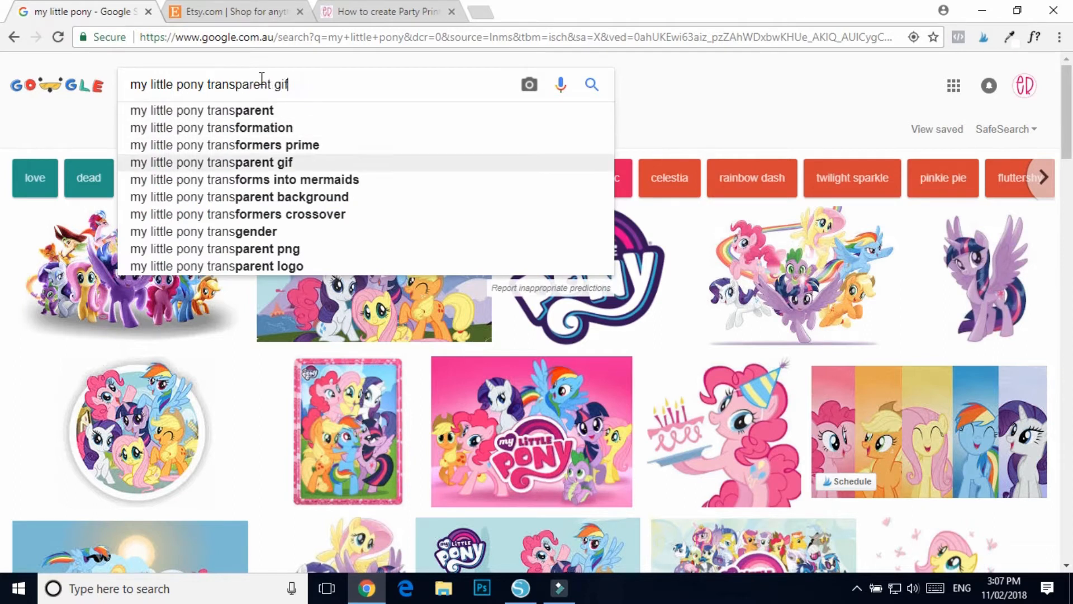
key(Return)
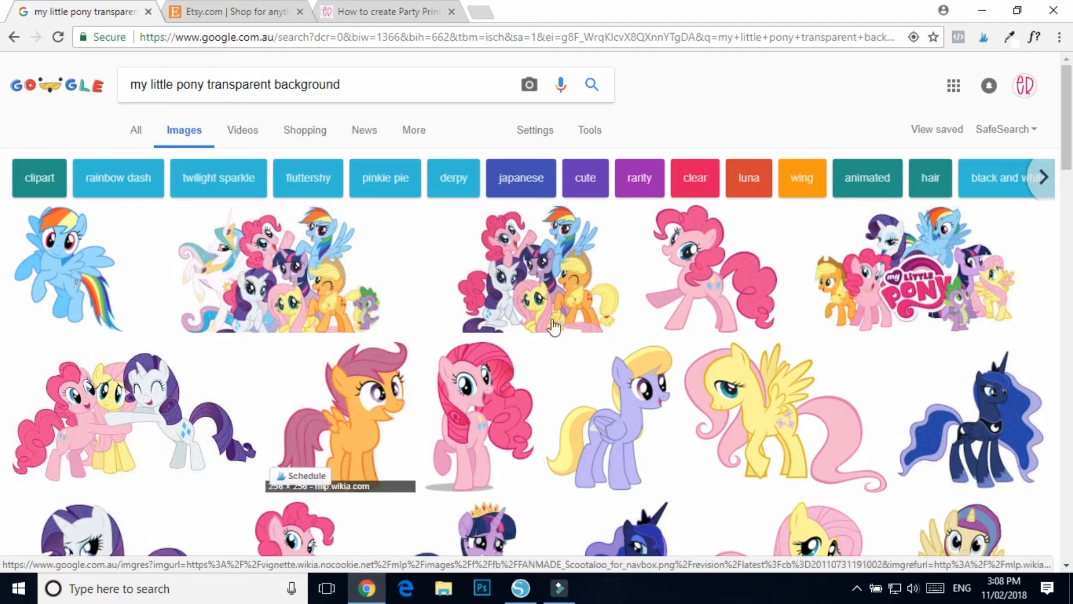
Filter the image results by size to show only large images.
click(414, 134)
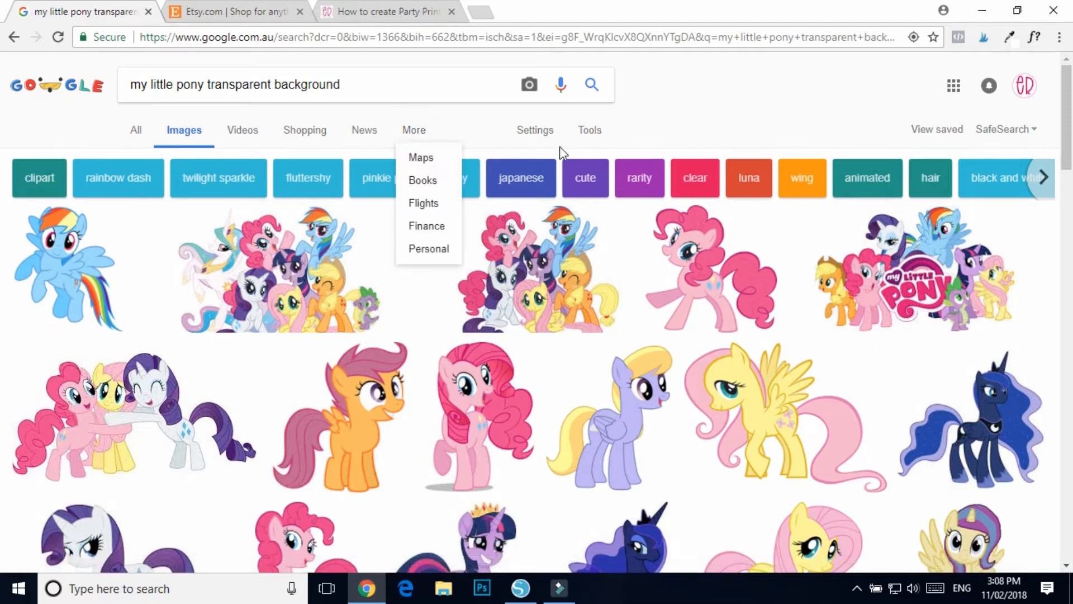
click(537, 135)
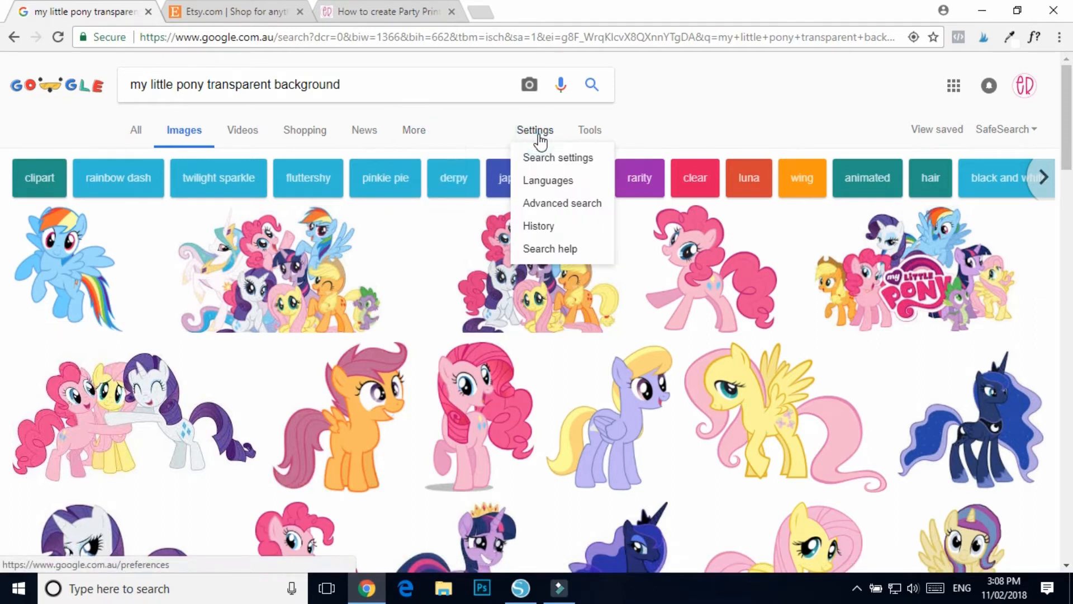
click(586, 135)
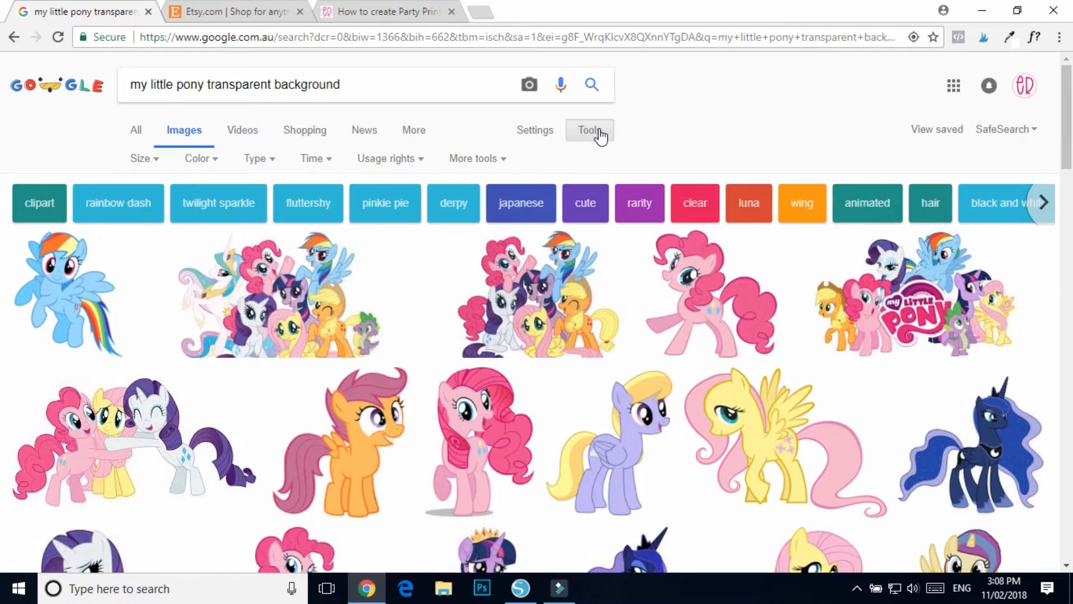
click(154, 160)
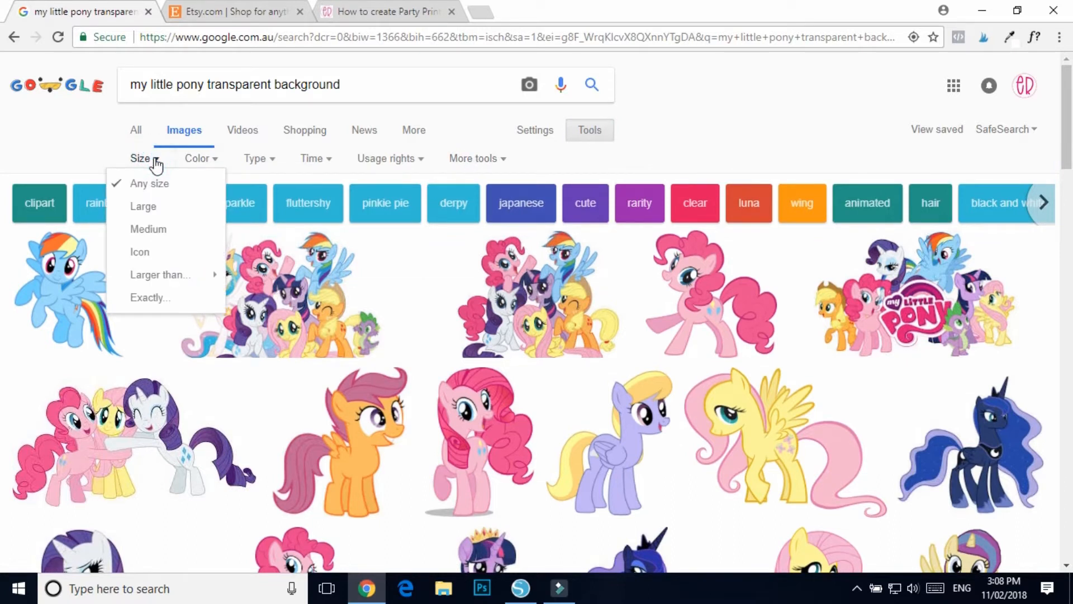
click(151, 212)
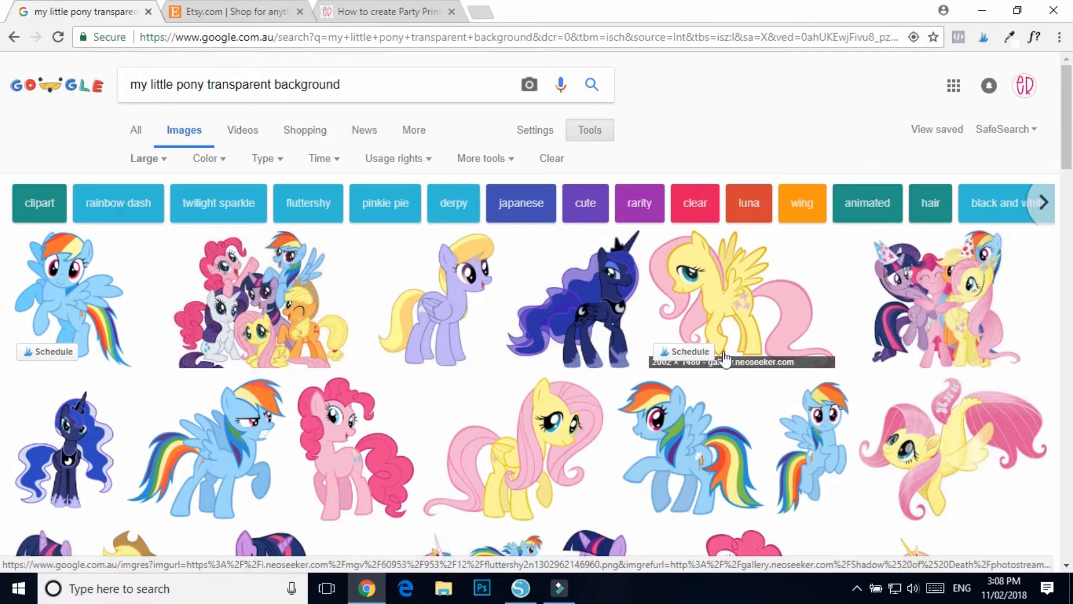
Preview the transparent Rainbow Dash image, look at its save and copy options, and preview the yellow Fluttershy image.
scroll(972, 411, down, 3)
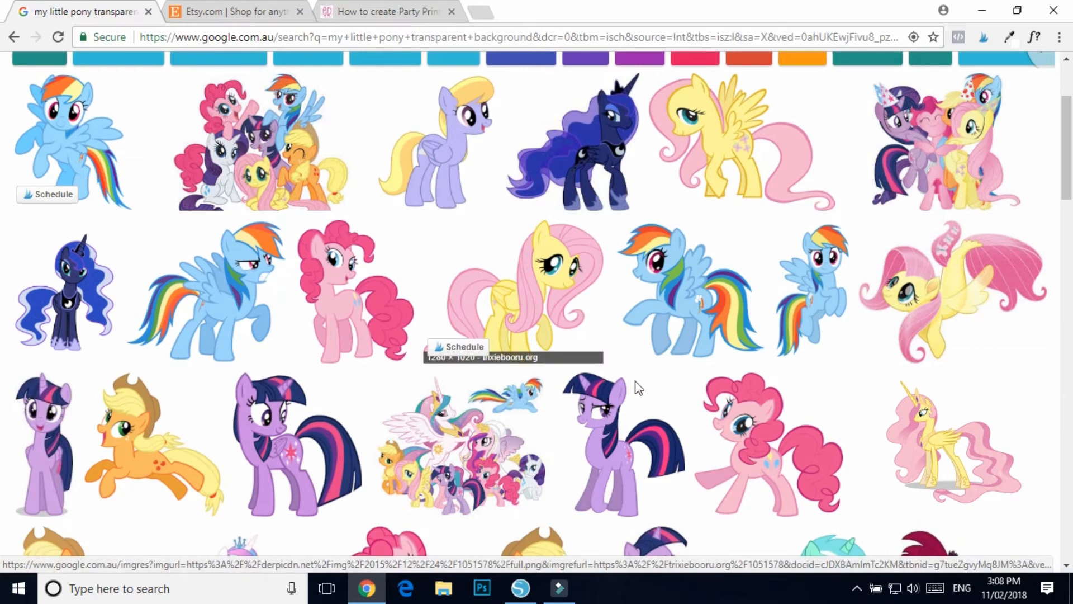
click(813, 319)
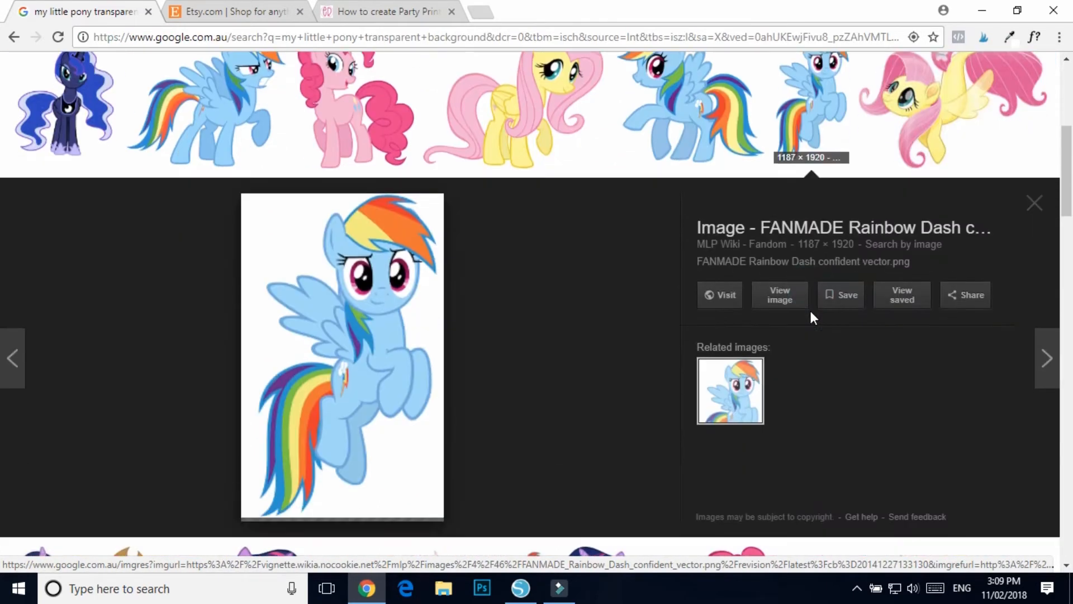
right_click(353, 328)
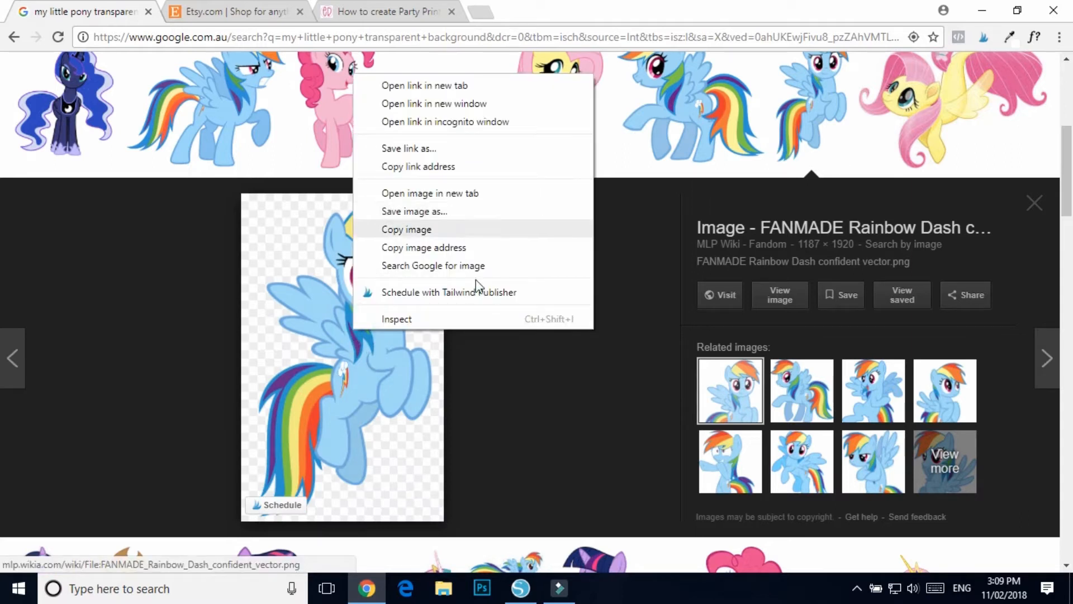
click(540, 424)
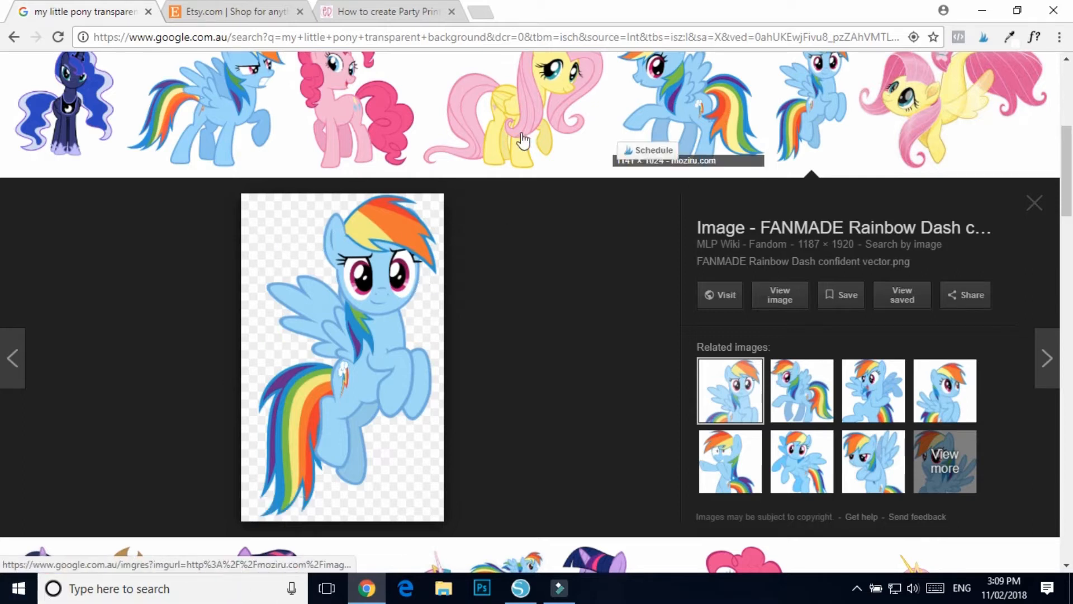
click(557, 95)
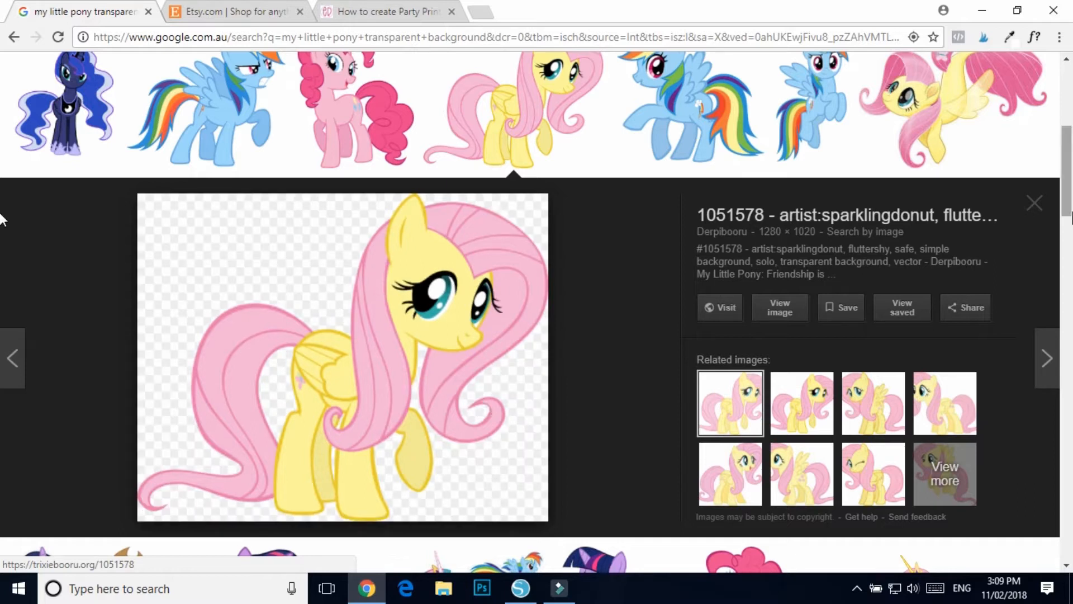
Close the Fluttershy preview, view the larger Rainbow Dash image's details, and return to the image results.
click(1034, 203)
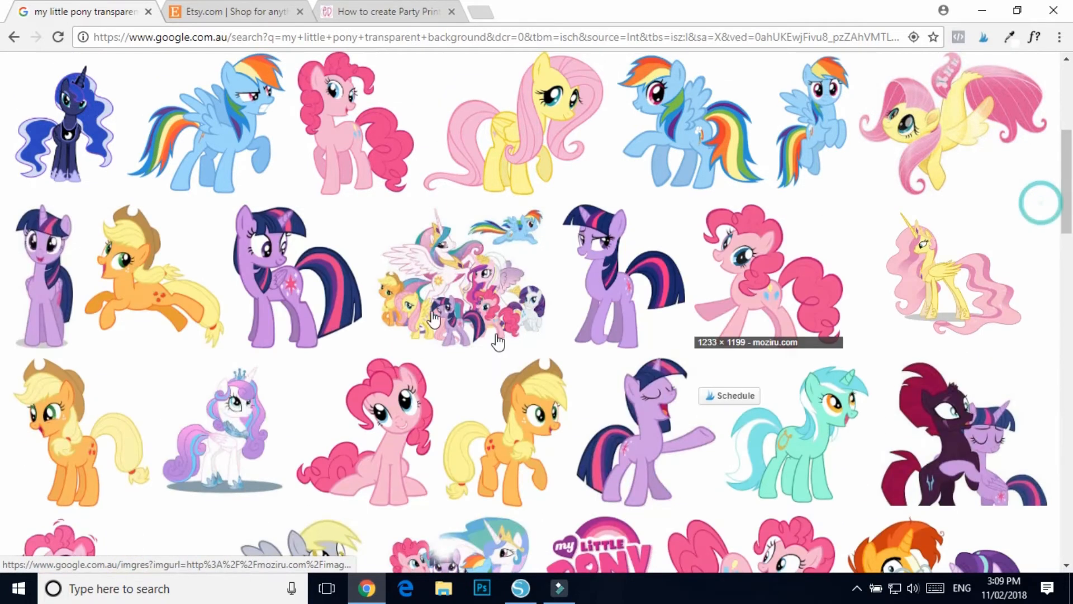
click(371, 133)
click(228, 123)
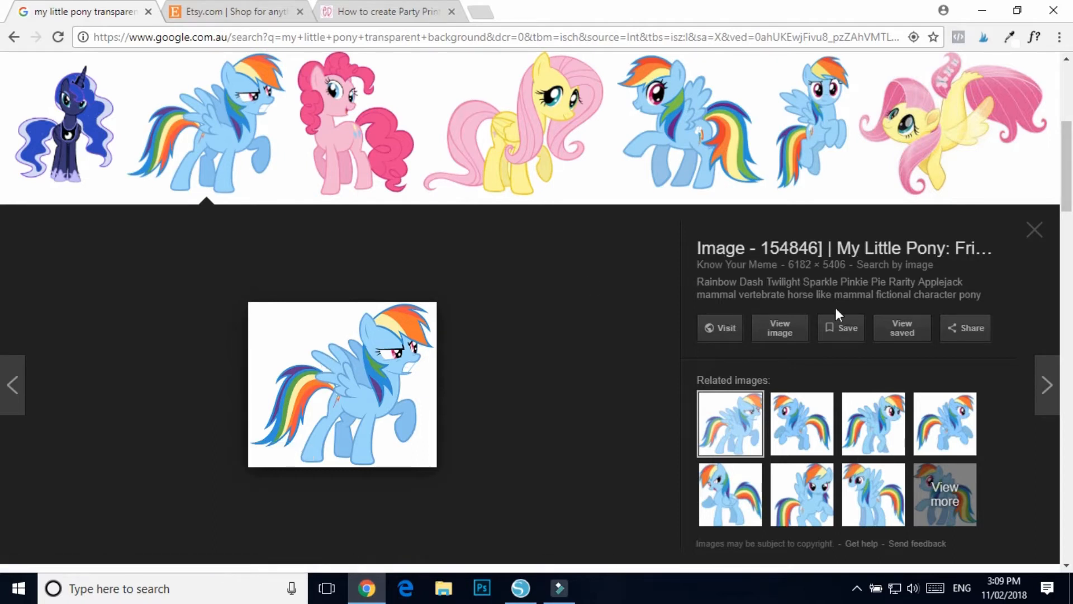
click(1047, 239)
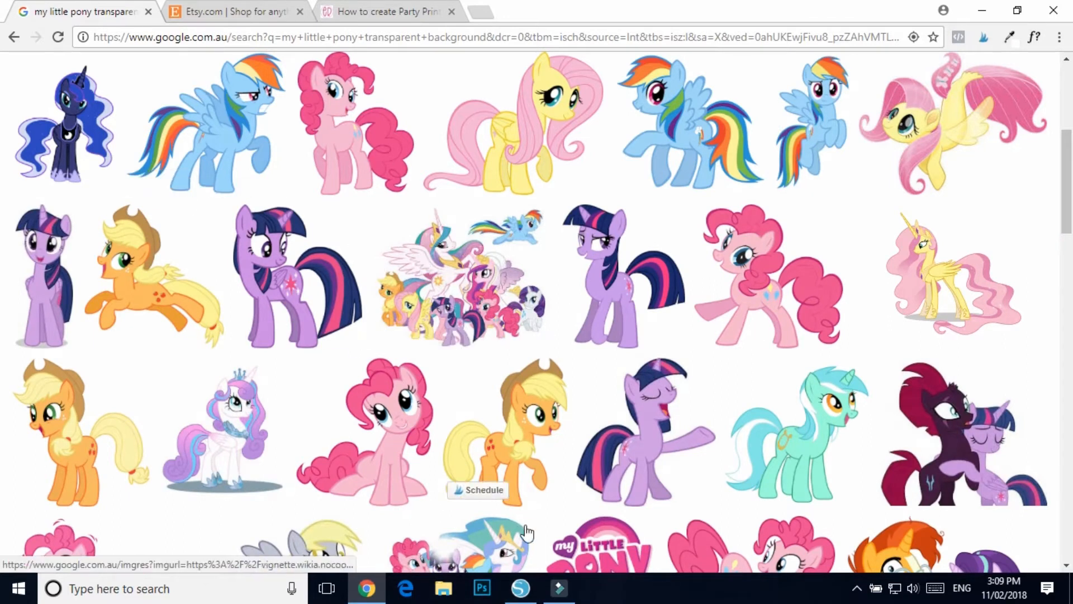
Switch to Silhouette Studio, open the library, check the new-folder option of the Library folder and look through the folder list.
click(520, 588)
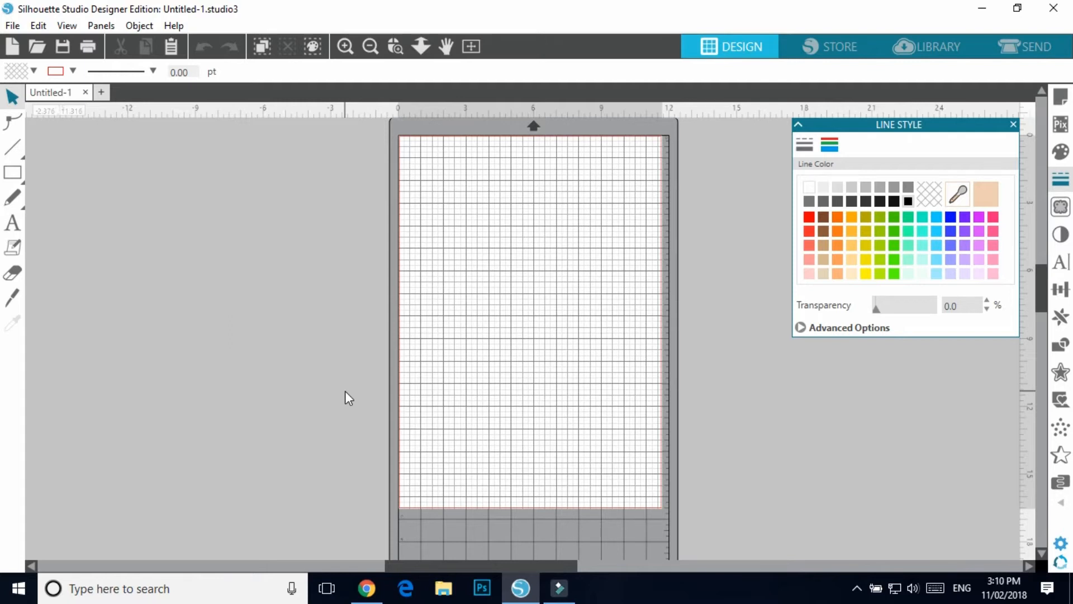
click(920, 56)
scroll(322, 334, up, 5)
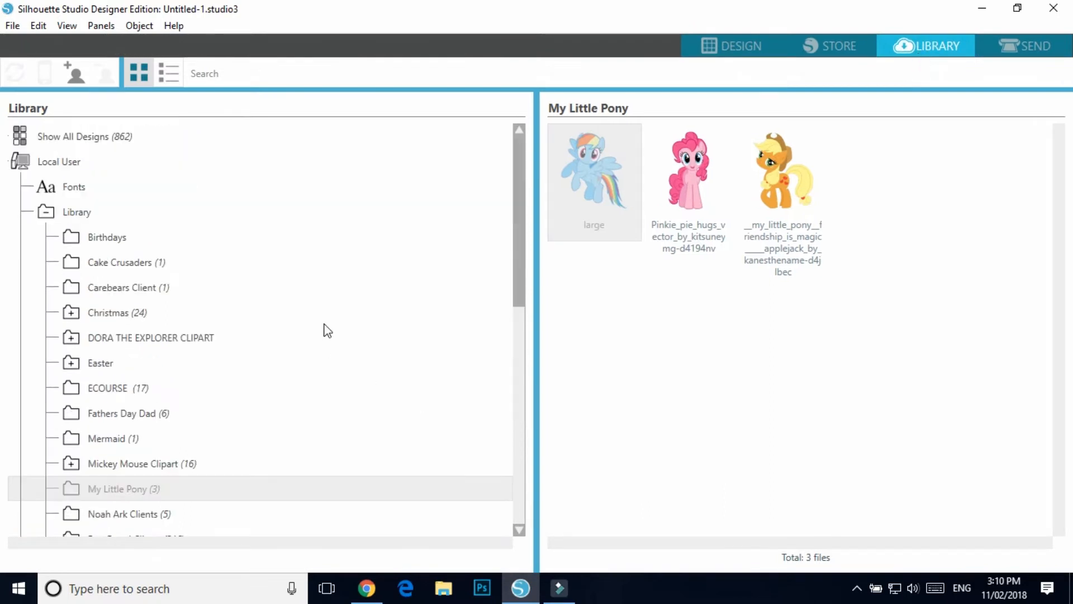
right_click(73, 213)
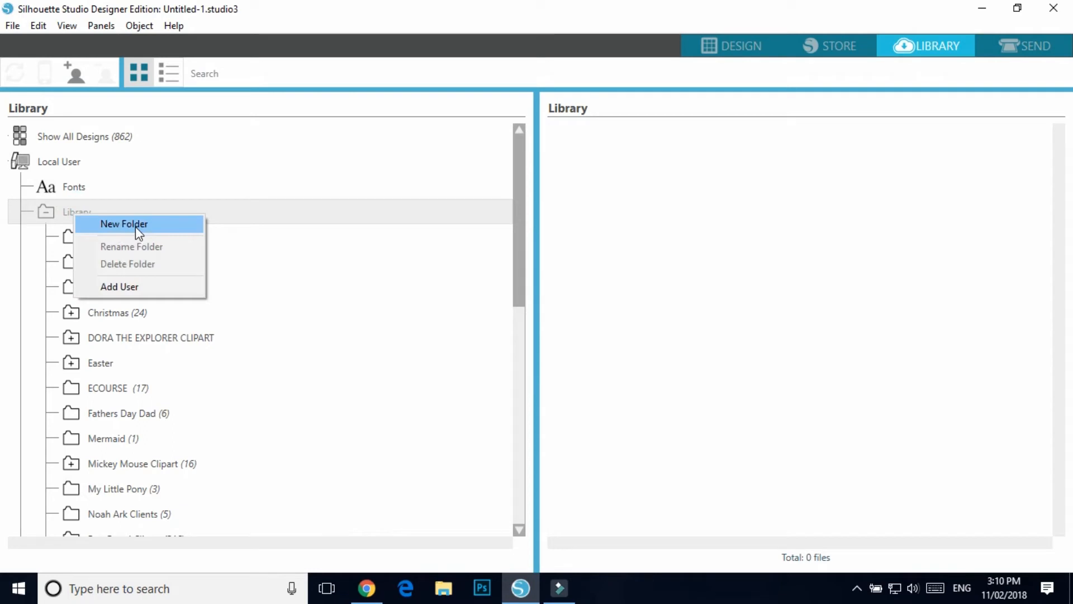
click(355, 303)
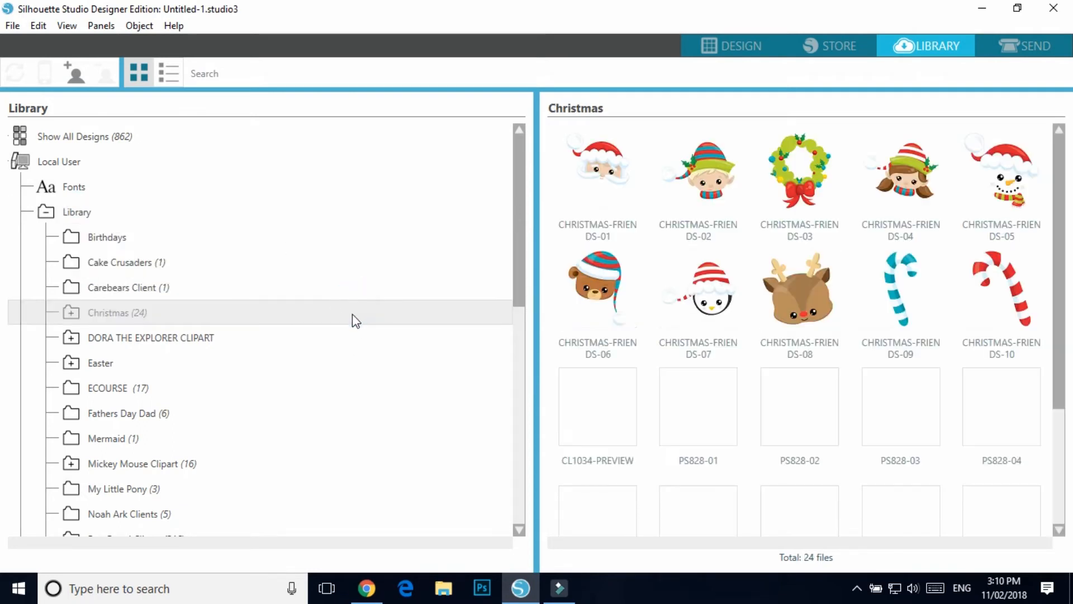
scroll(135, 317, down, 5)
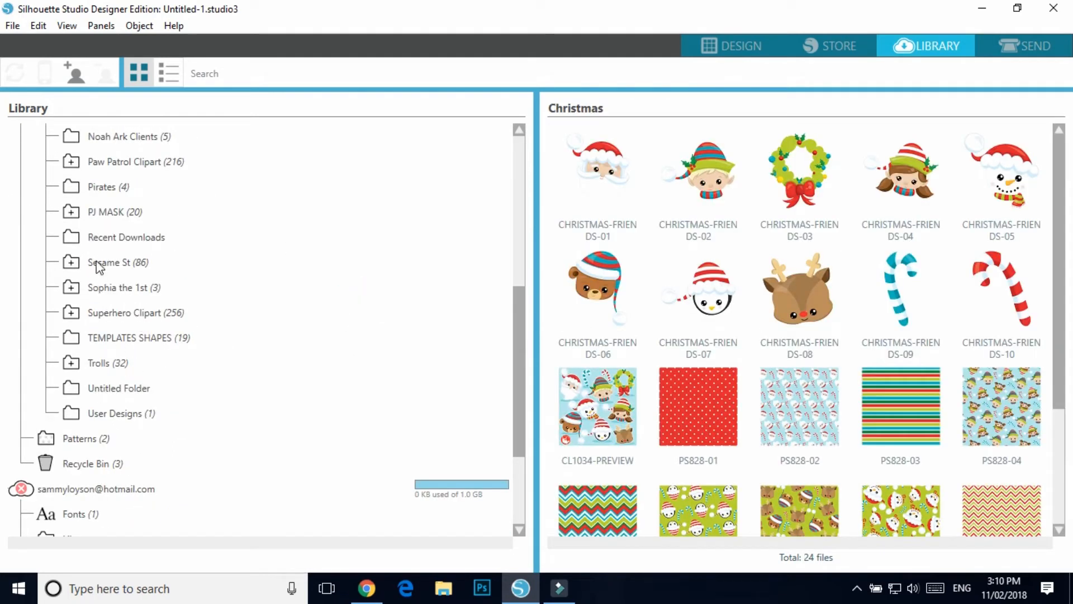
scroll(141, 327, up, 2)
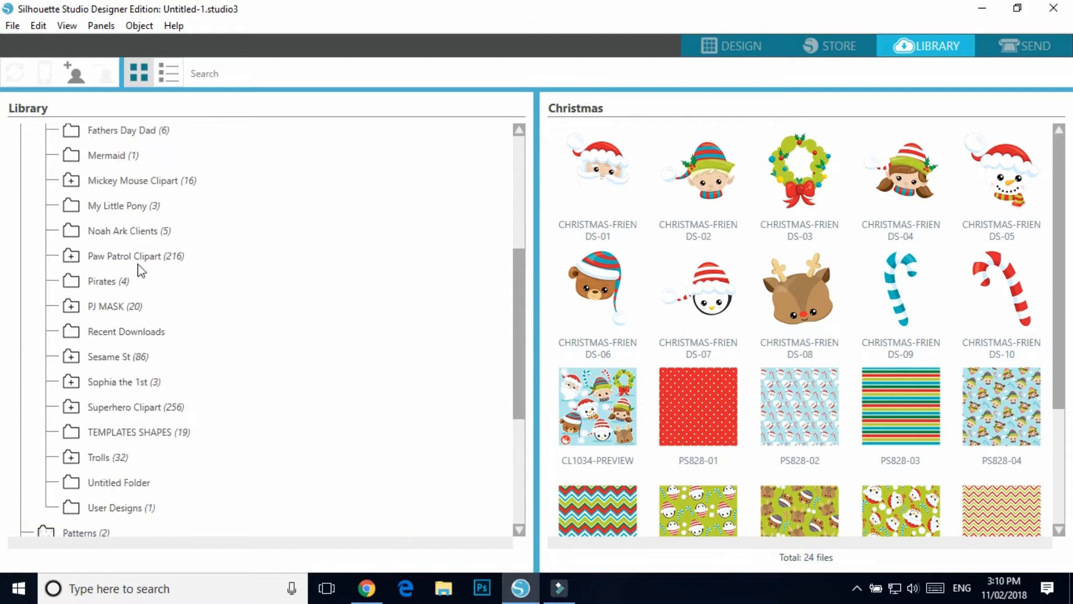
Open the Rainbow Dash image from the My Little Pony library folder and move it inward from the page's upper-left corner.
click(128, 207)
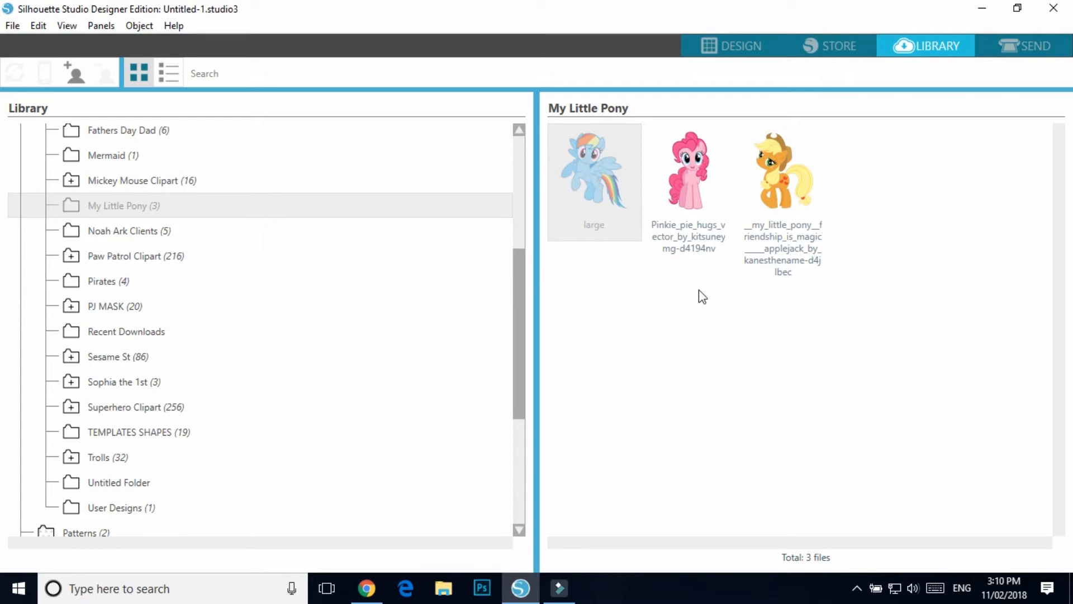
double_click(602, 170)
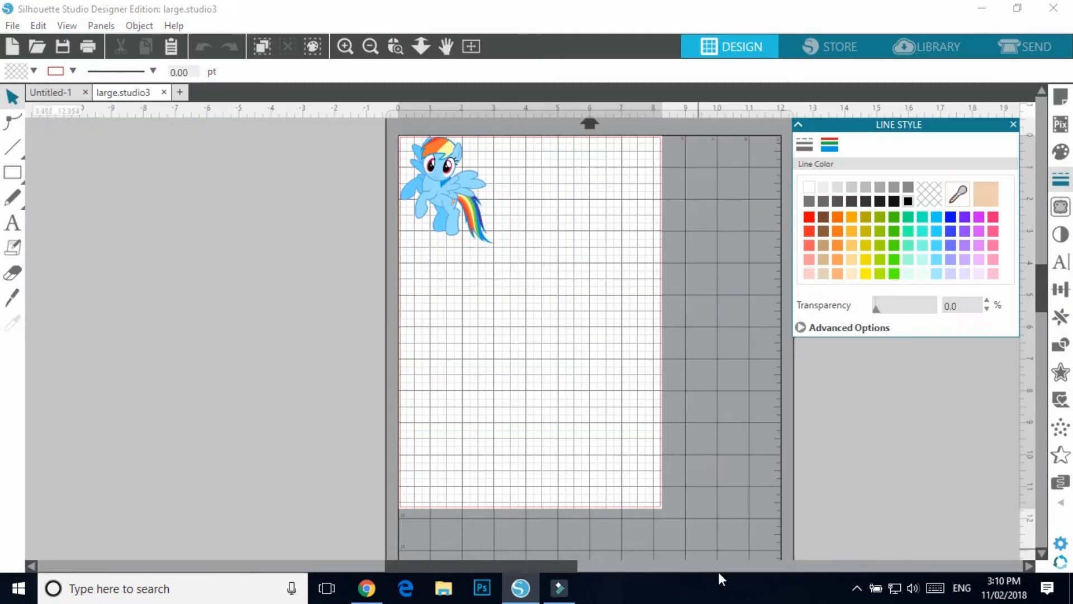
drag(452, 179, 545, 302)
click(343, 156)
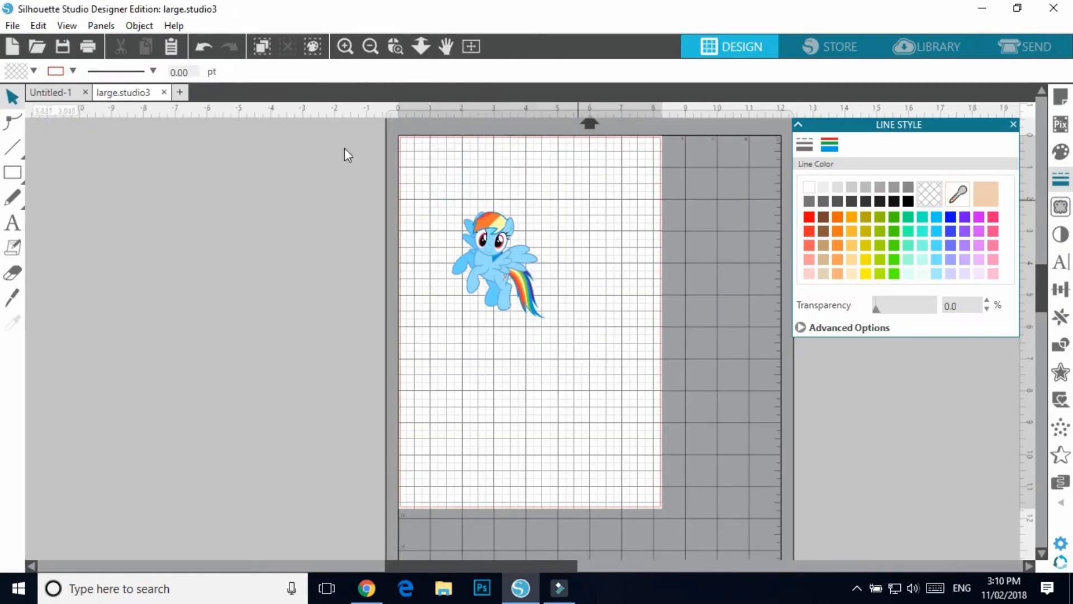
Close the line style settings and set the page size to Letter (8.5 x 11.0 in) in the page setup.
click(1013, 124)
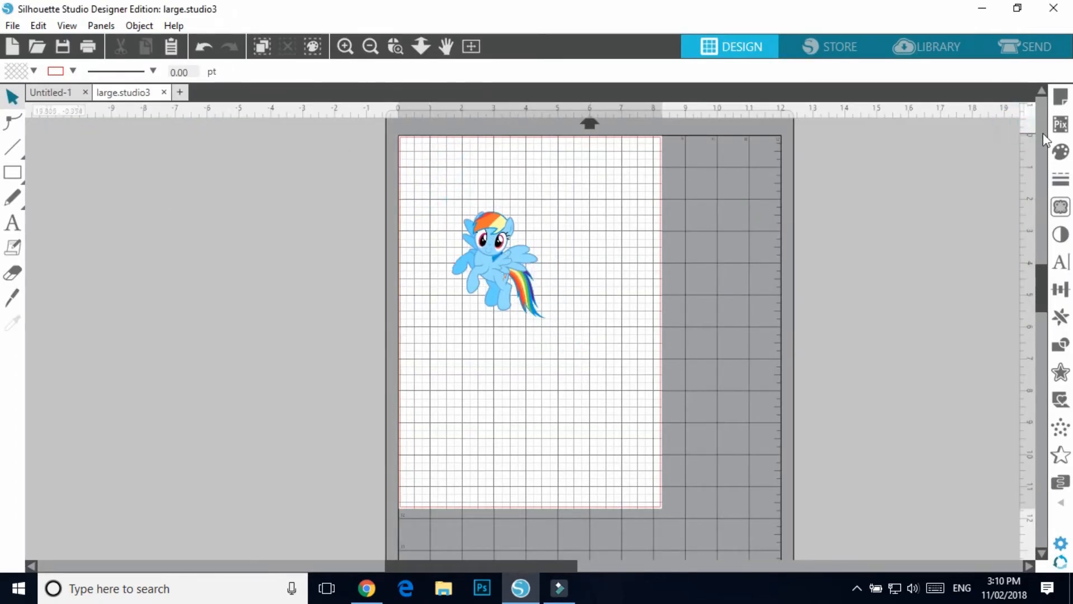
click(1063, 100)
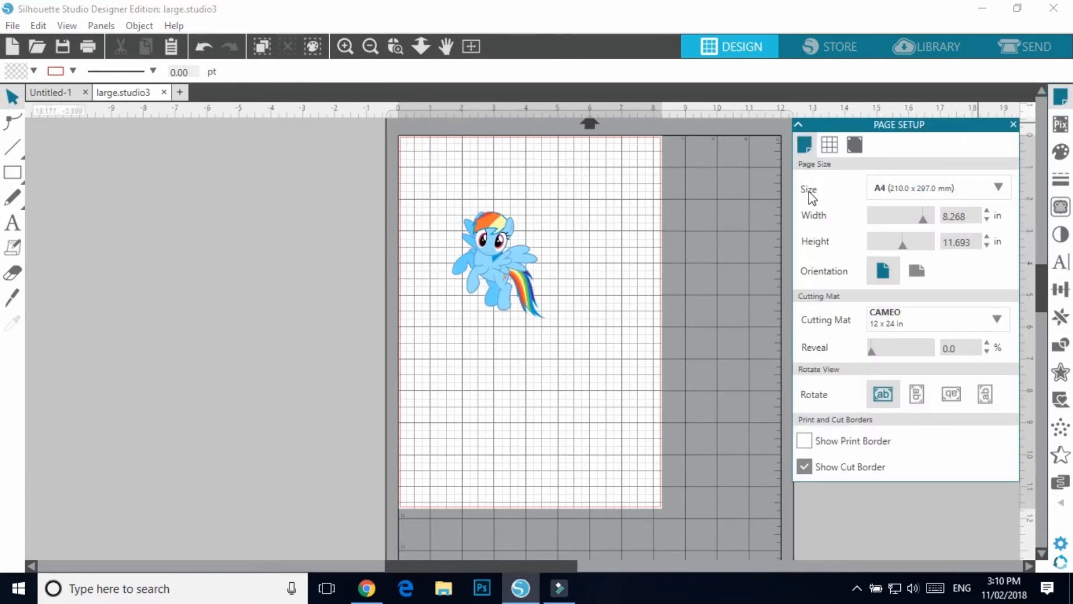
click(902, 193)
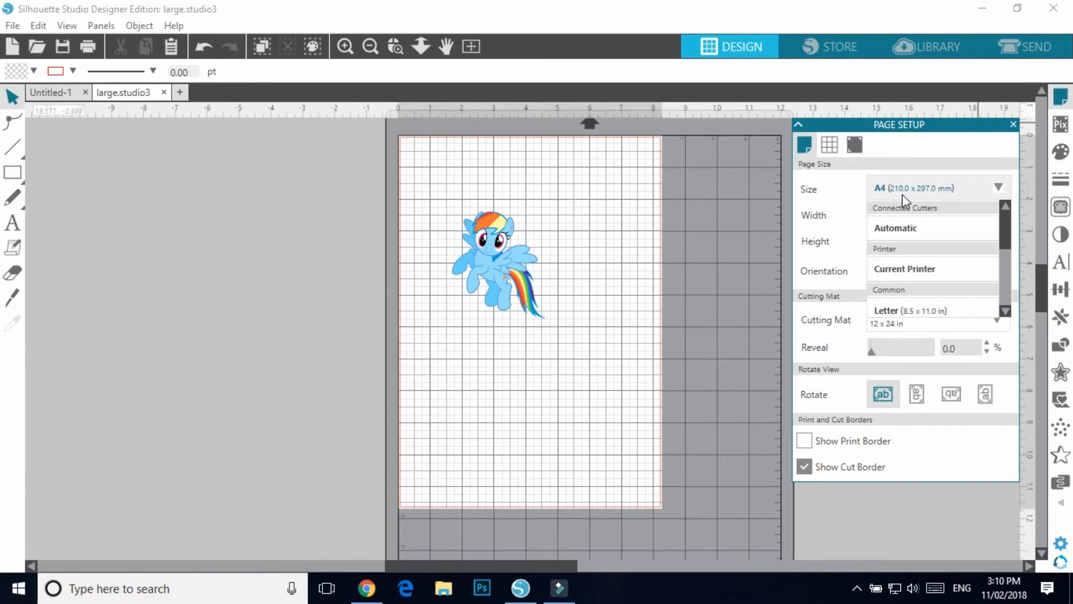
scroll(893, 280, down, 1)
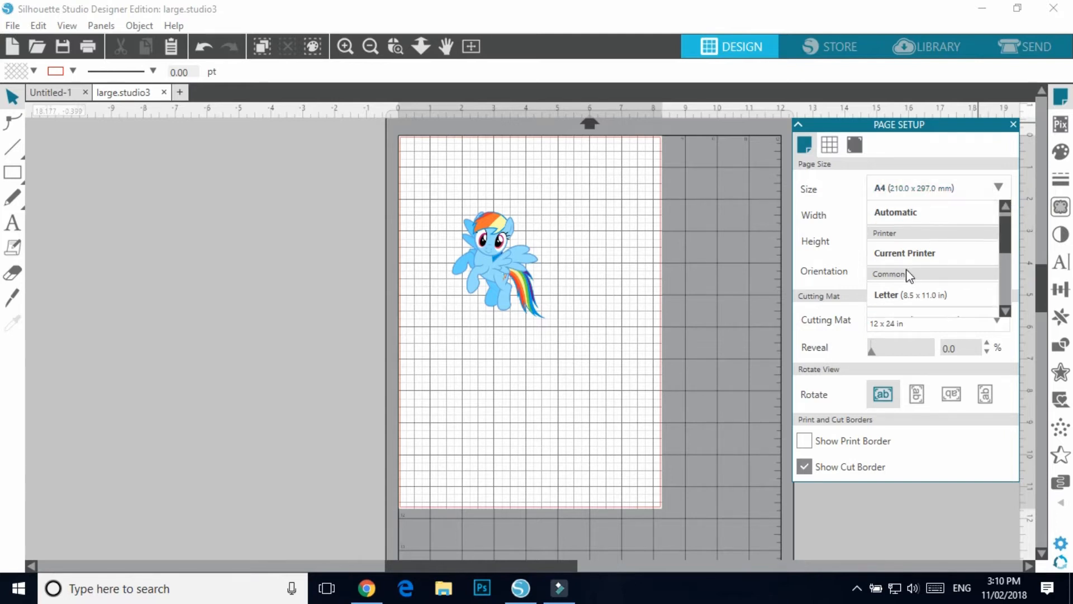
click(903, 298)
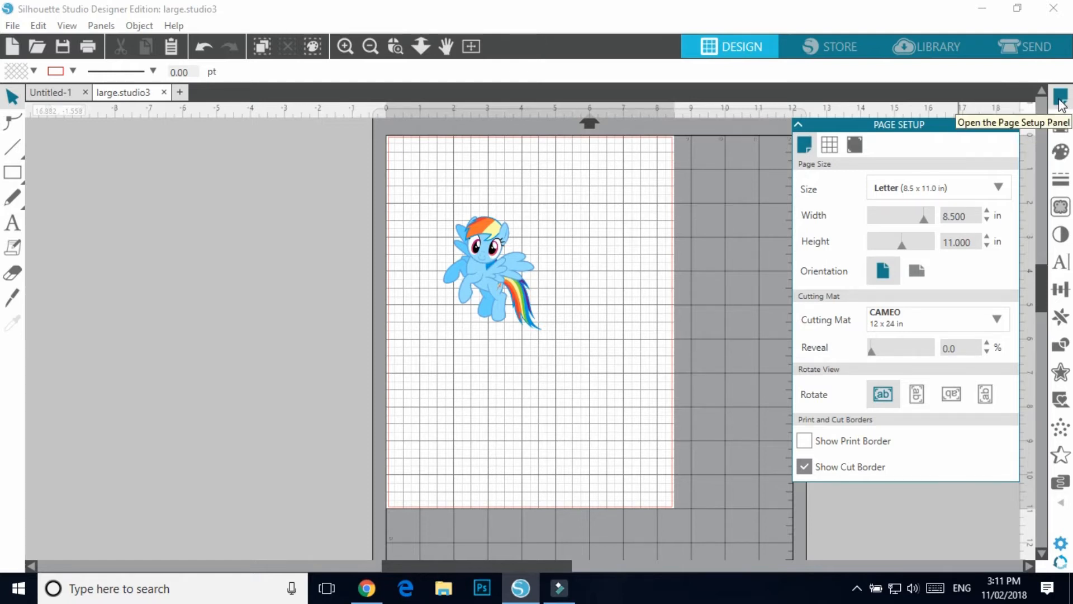
Move the Rainbow Dash image off the page, back onto it, and again onto the grey area to the page's left.
click(492, 251)
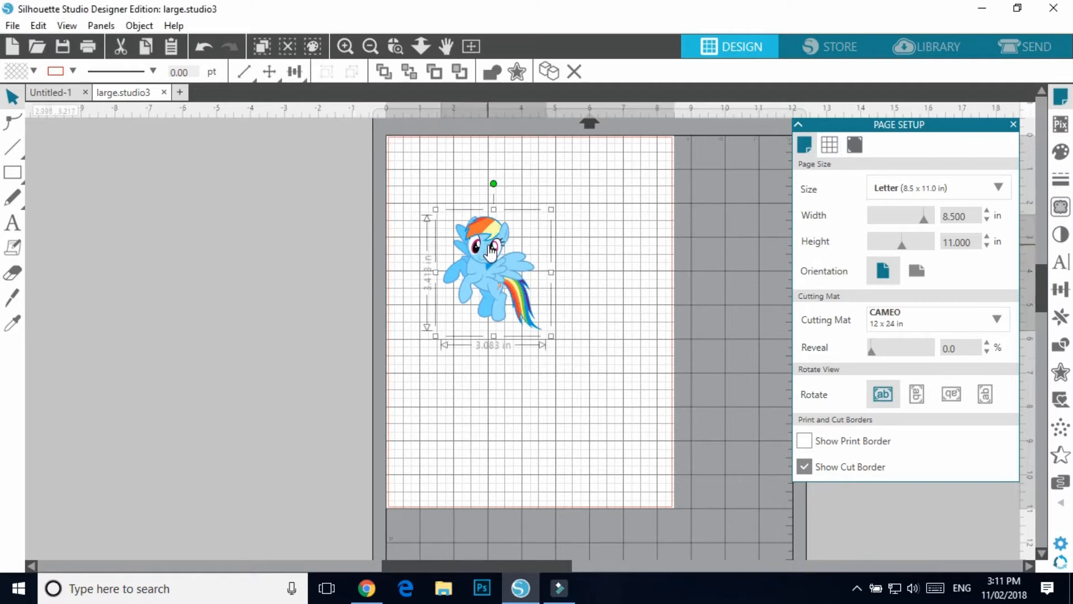
drag(506, 301, 282, 248)
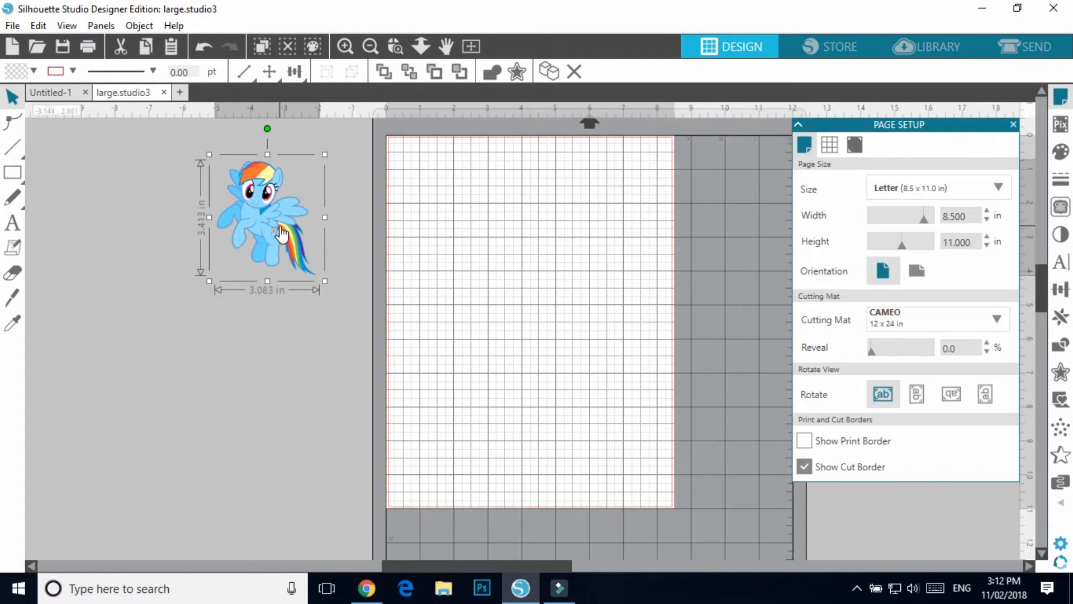
drag(258, 221, 533, 221)
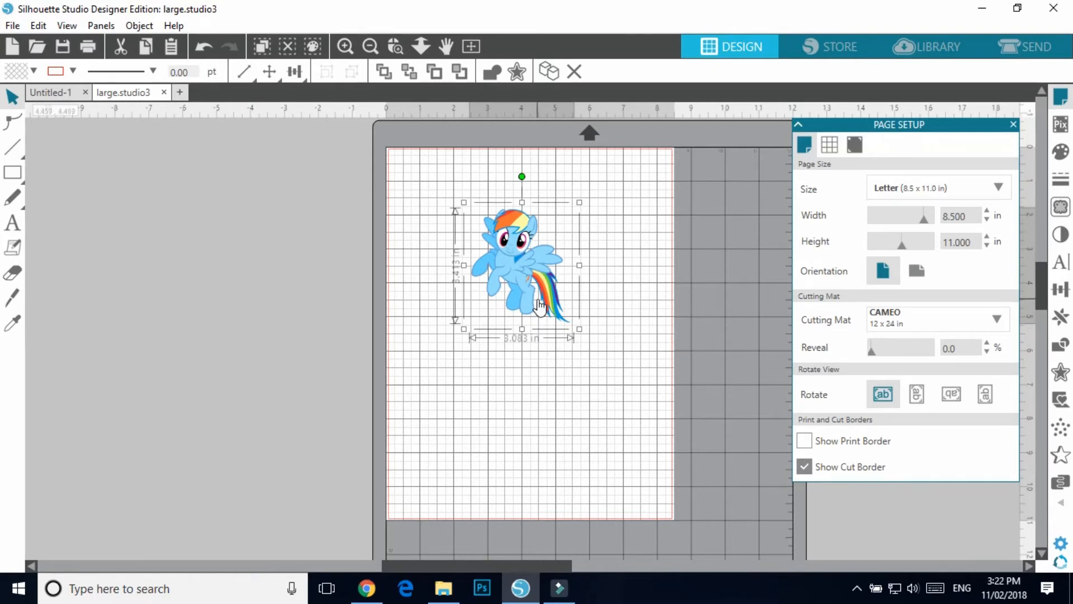
click(285, 267)
drag(512, 265, 261, 285)
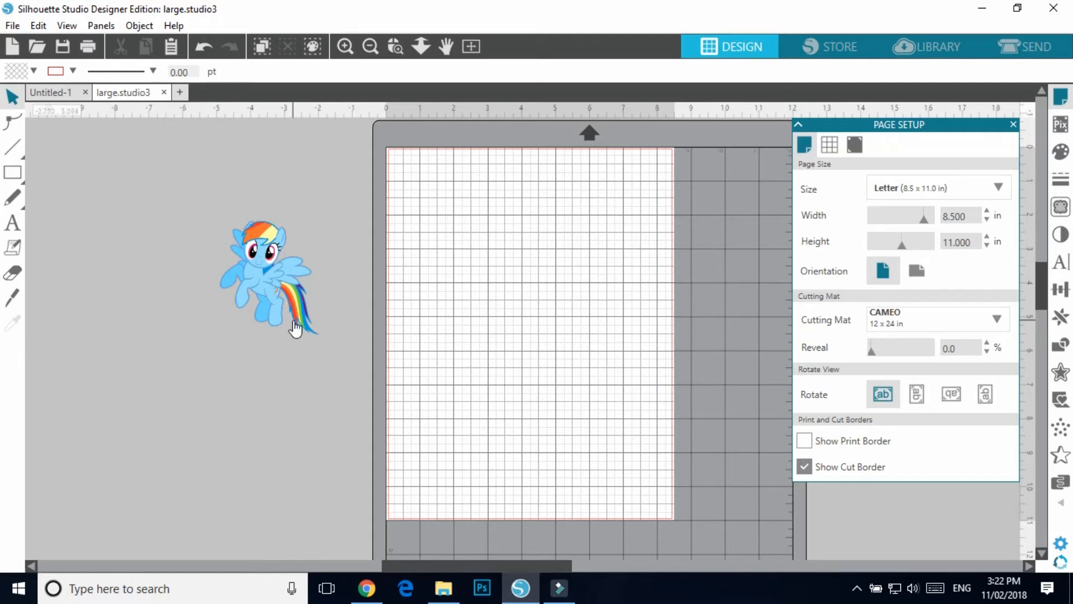
click(270, 262)
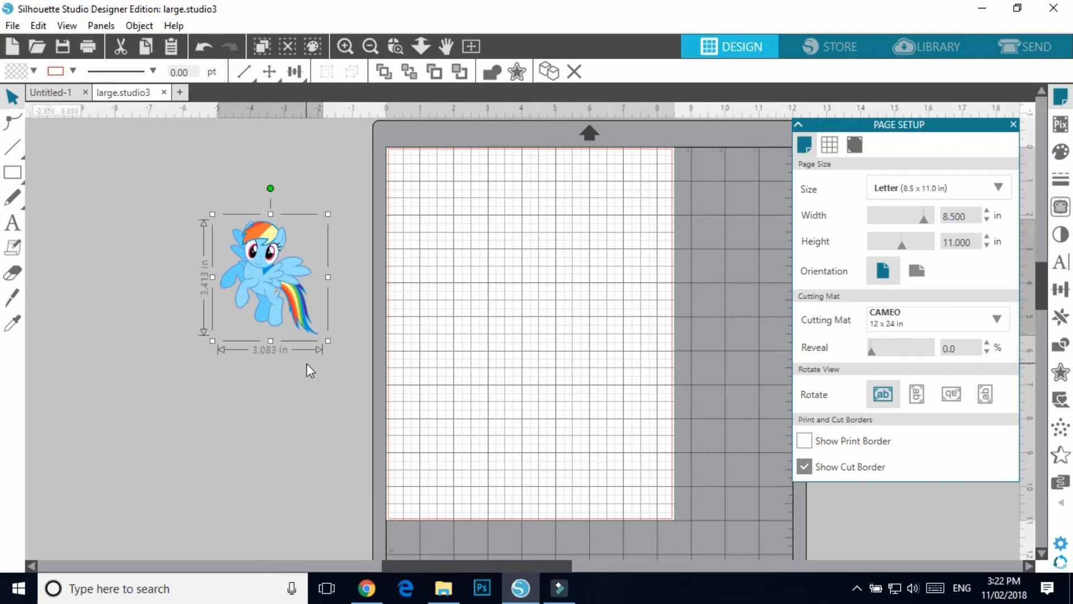
click(438, 306)
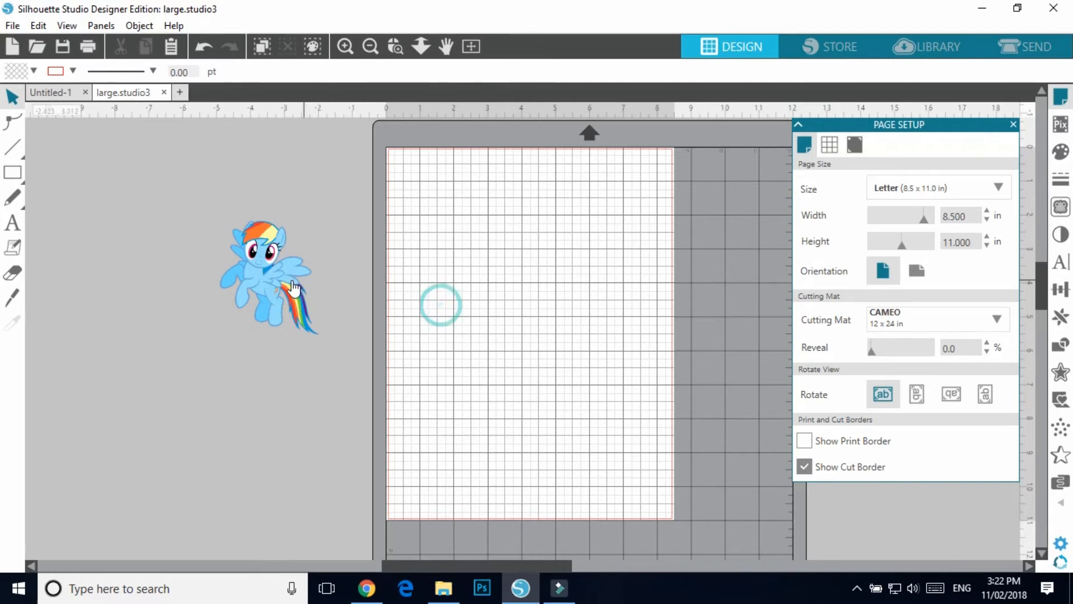
Try a 0.125 in rounded-corner offset around the Rainbow Dash image and undo it.
click(277, 281)
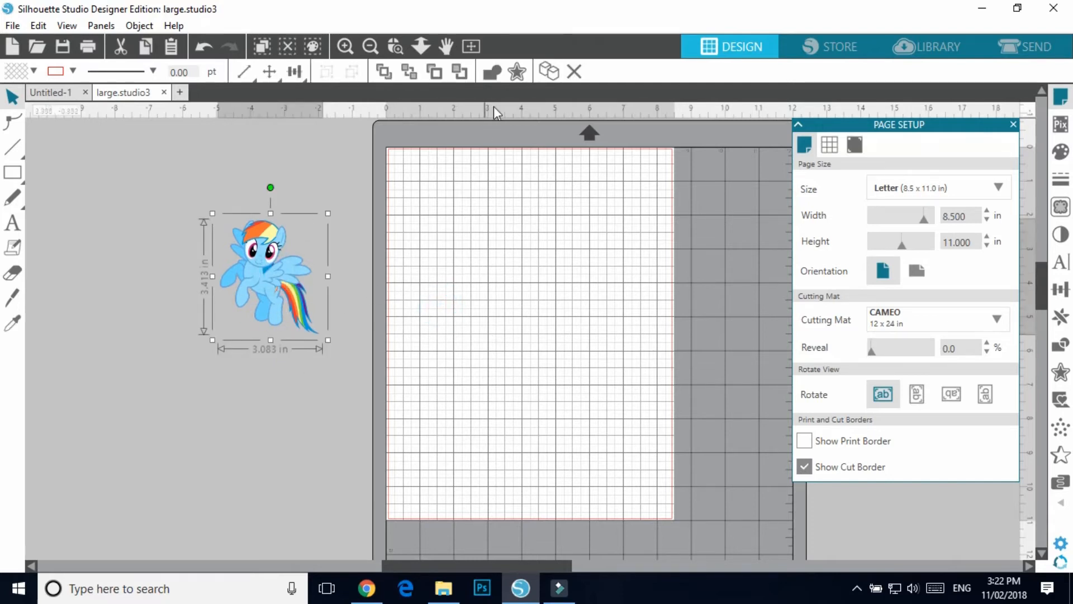
click(518, 72)
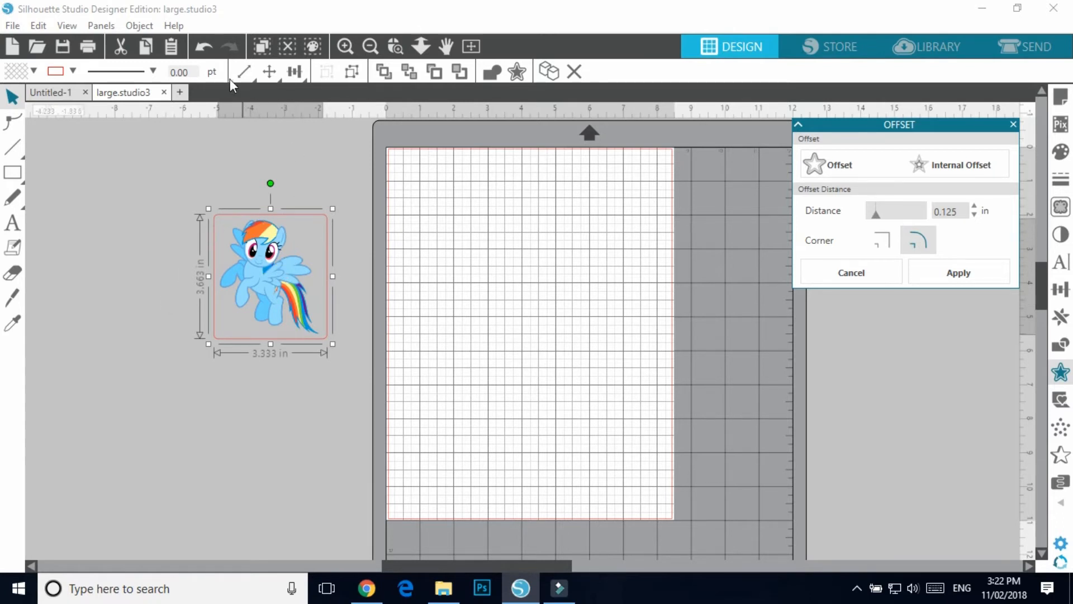
click(202, 54)
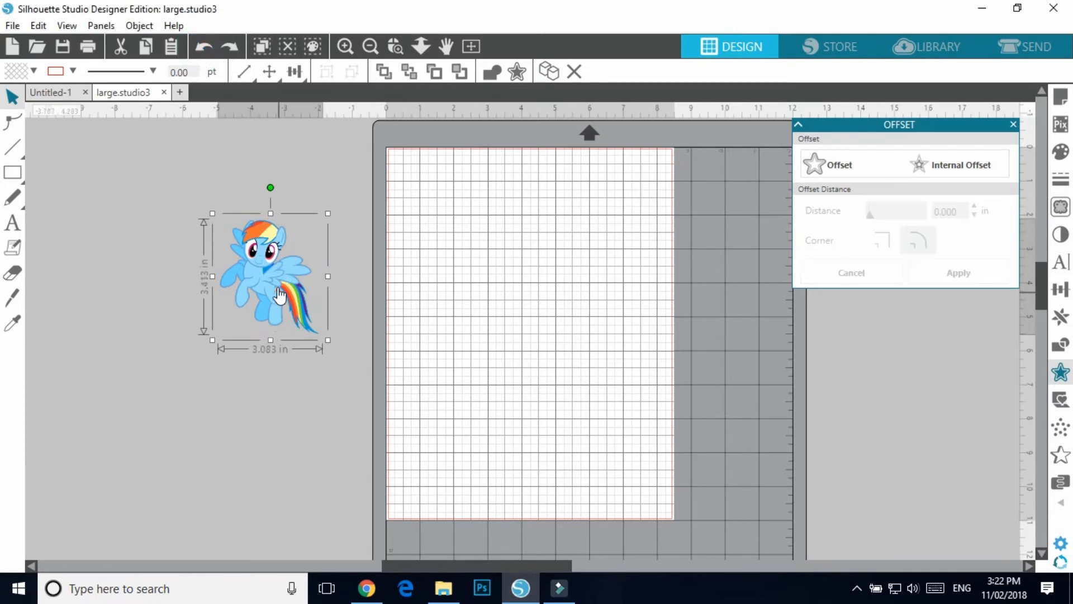
Move the Rainbow Dash image back onto the page and enclose it in a trace area about 4.27 by 4.38 in.
drag(270, 281, 555, 258)
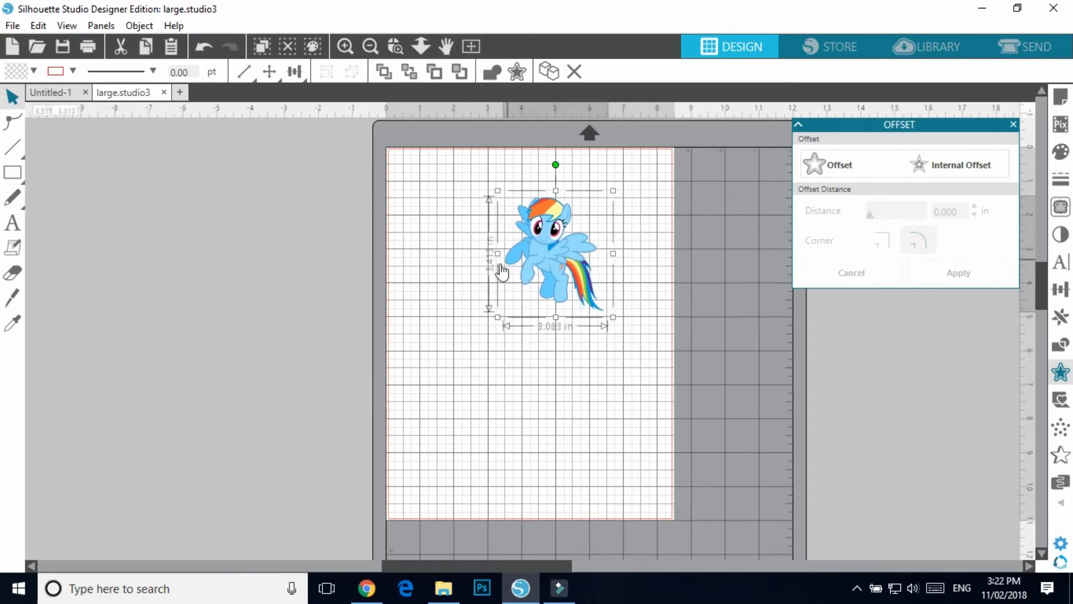
click(1062, 209)
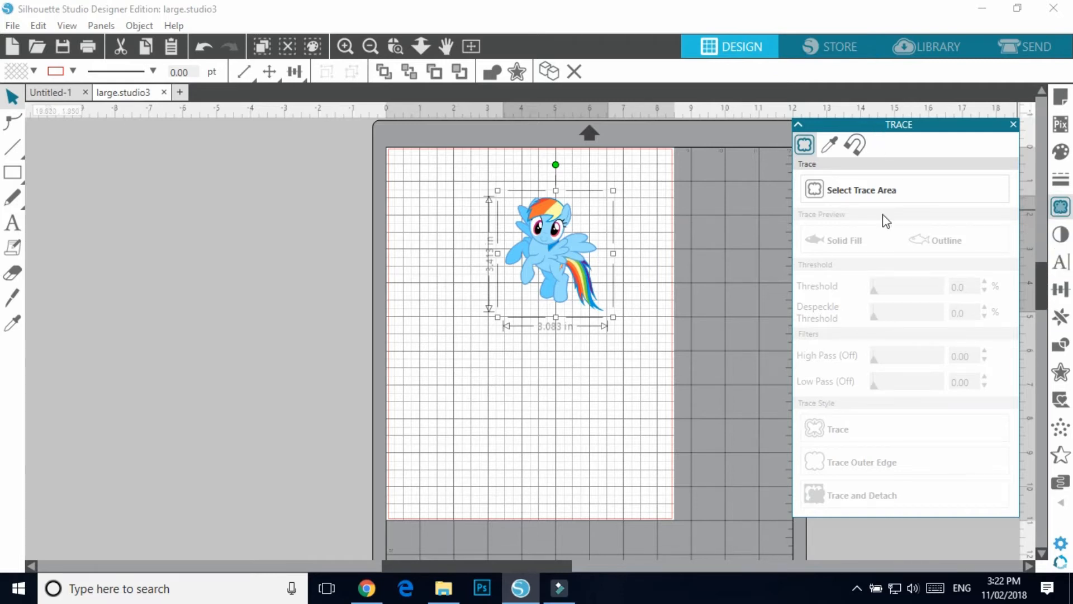
click(852, 195)
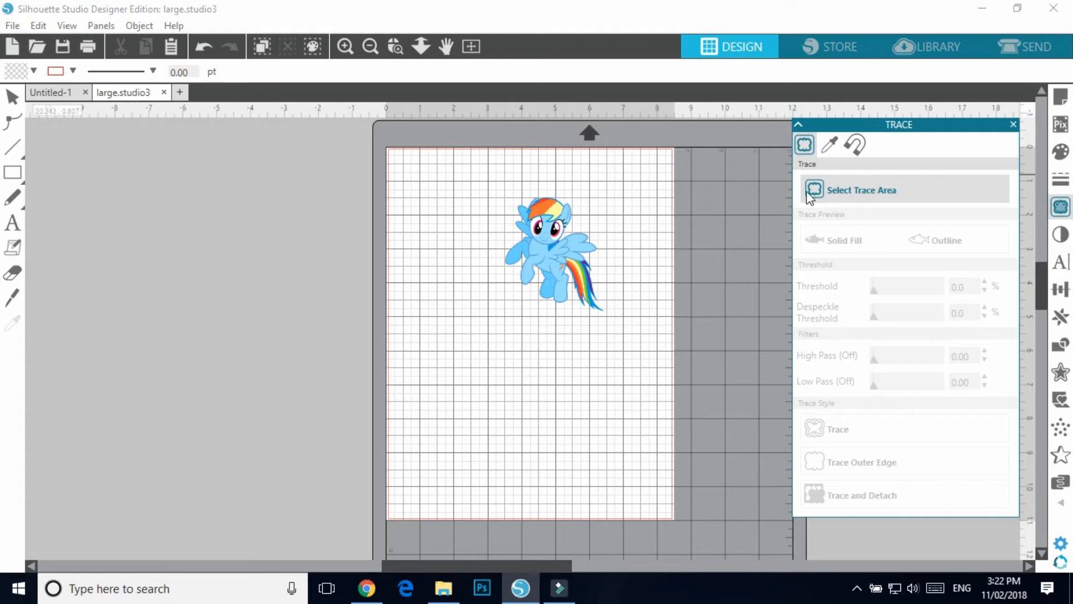
mouse_move(477, 178)
mouse_down()
mouse_move(585, 215)
mouse_move(626, 292)
mouse_move(627, 336)
mouse_up()
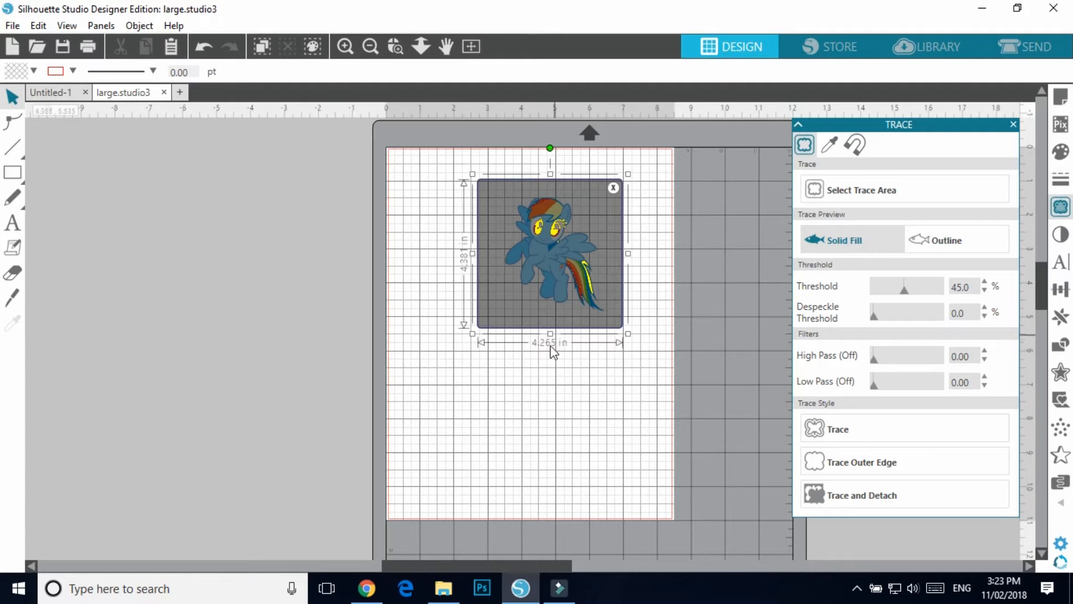
Raise the trace threshold to 100% so the whole pony is filled, and apply Trace and Detach.
click(346, 46)
click(346, 46)
scroll(630, 417, up, 1)
scroll(630, 425, up, 2)
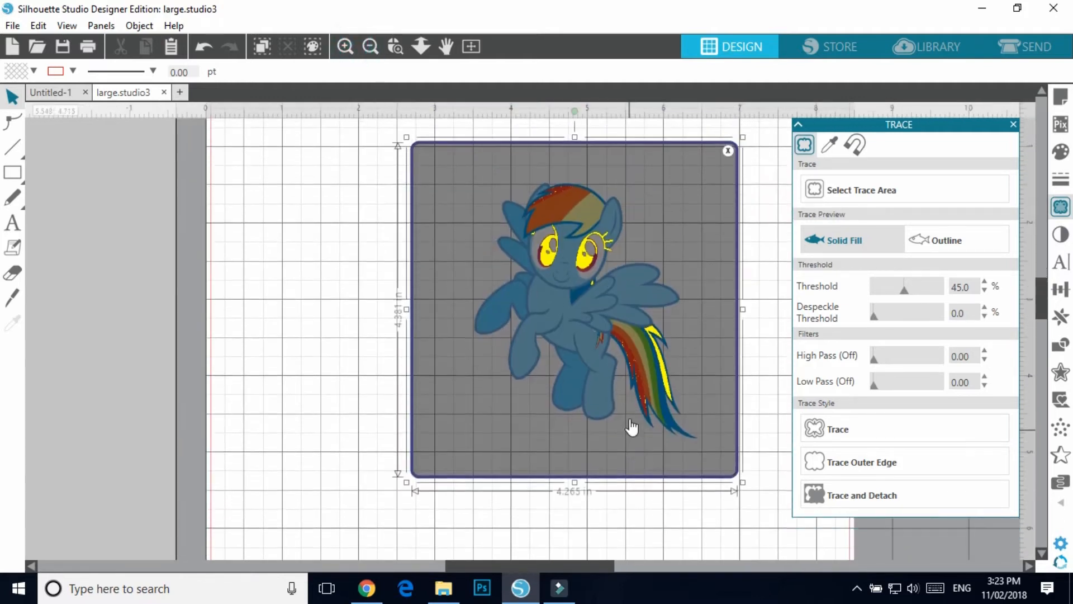
click(906, 290)
drag(907, 293, 950, 334)
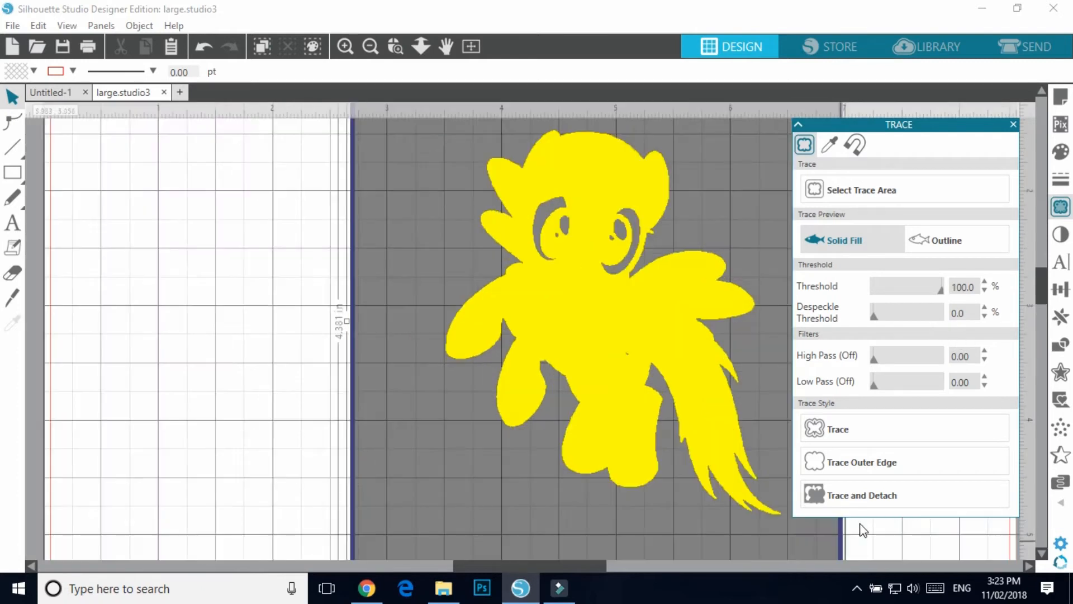
click(845, 497)
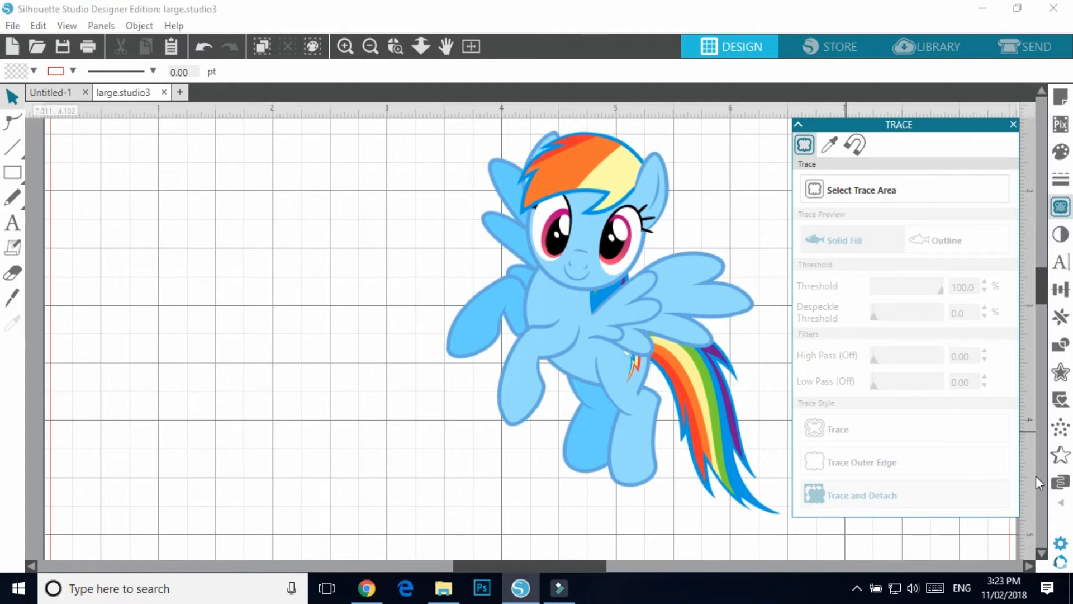
Move the detached Rainbow Dash image left across the page's left edge, away from the traced area.
click(550, 209)
drag(549, 210, 159, 210)
click(267, 122)
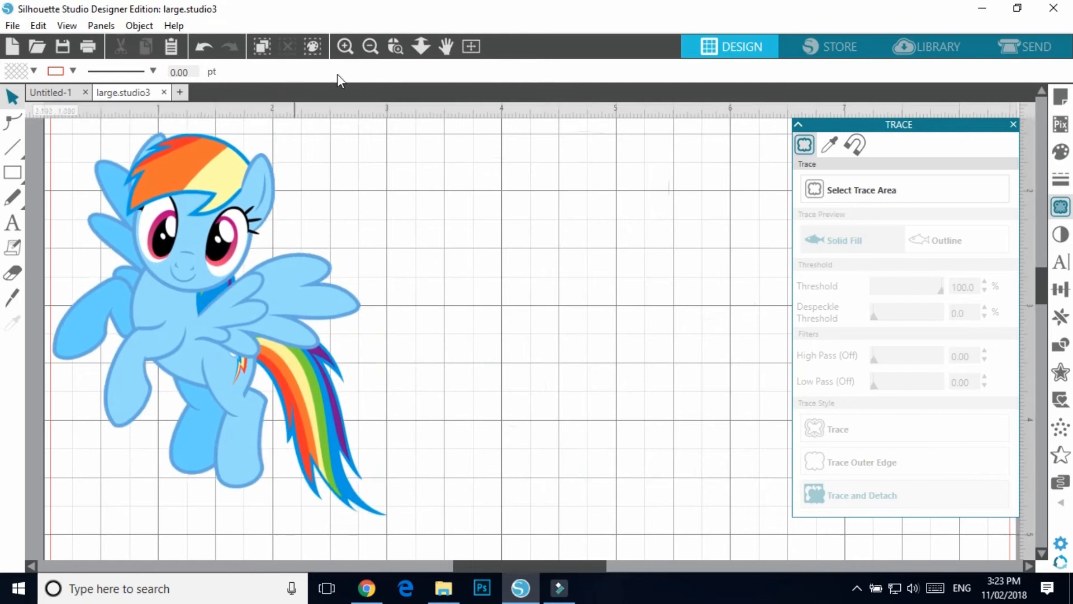
click(371, 46)
click(370, 46)
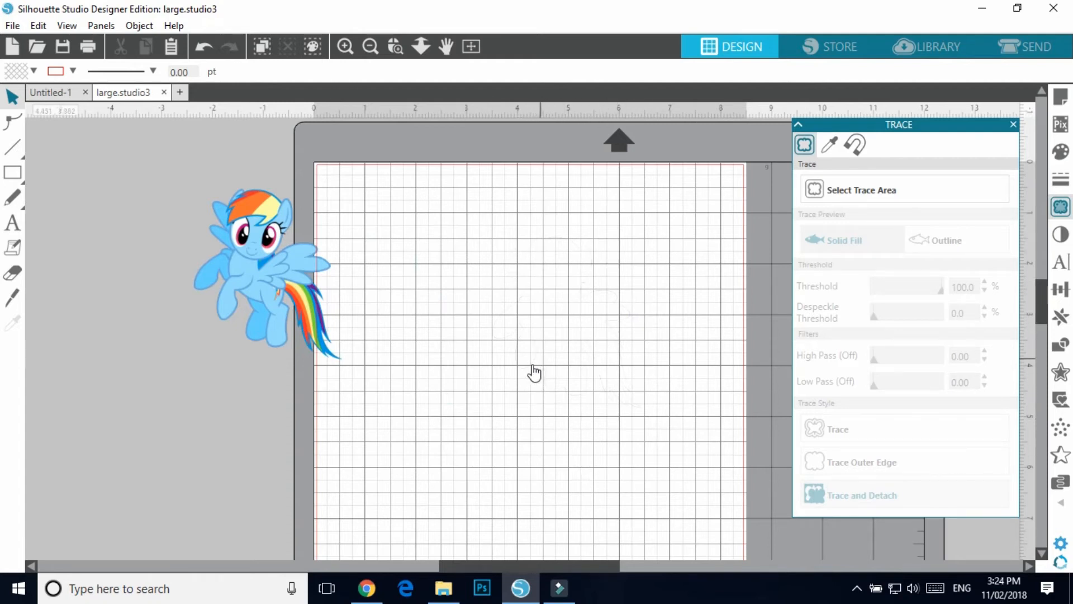
Check the leftover trace area on the page and move the detached Rainbow Dash image back onto the middle of the page.
mouse_move(435, 185)
mouse_down()
mouse_move(615, 223)
mouse_move(706, 423)
mouse_move(703, 486)
mouse_up()
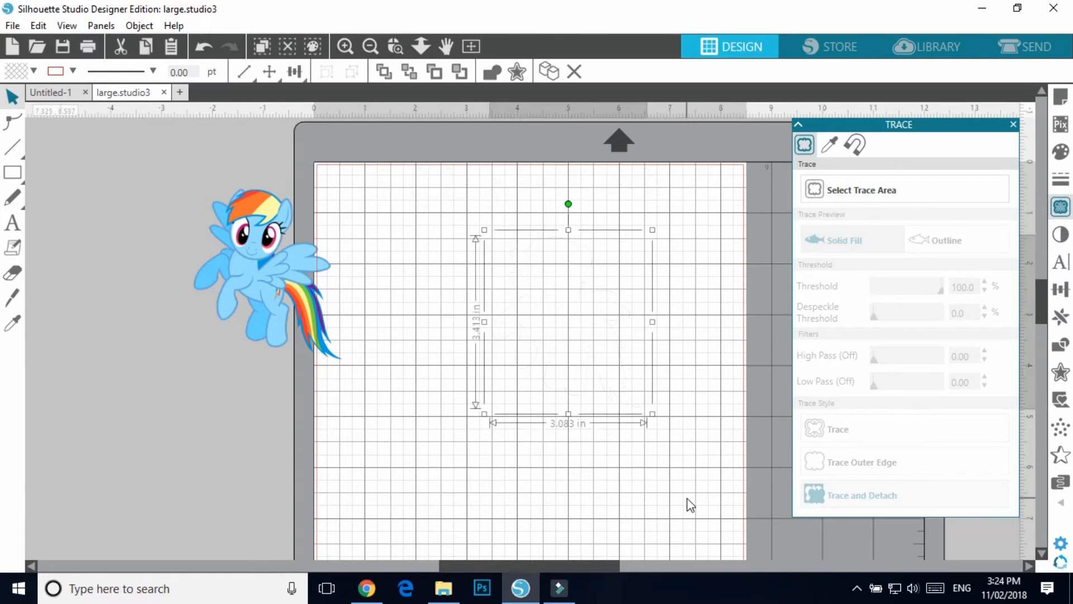
click(686, 498)
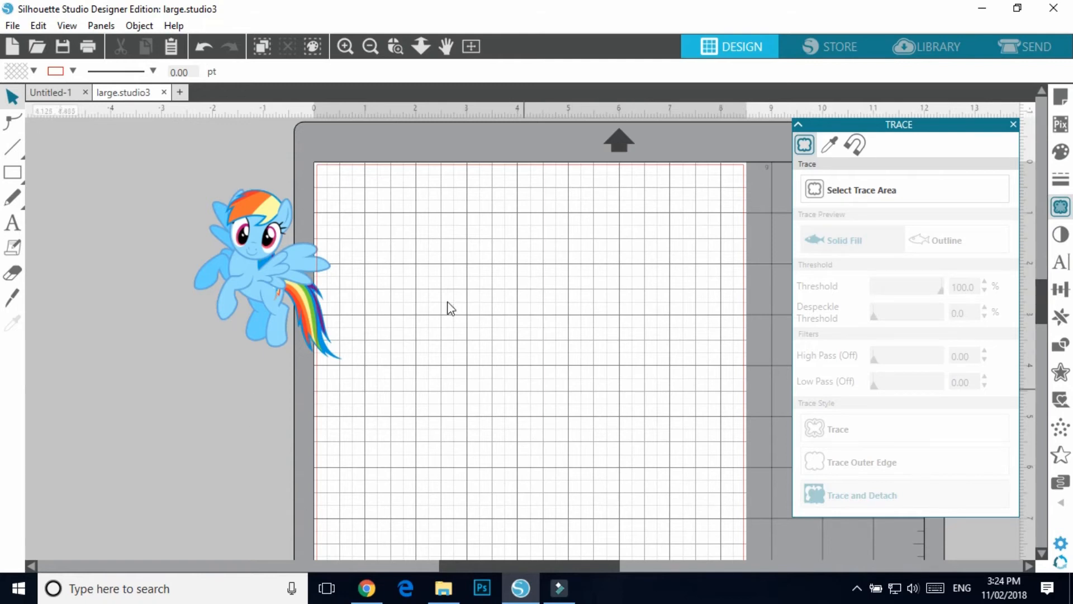
drag(367, 197, 713, 355)
click(720, 529)
click(127, 395)
drag(260, 265, 531, 313)
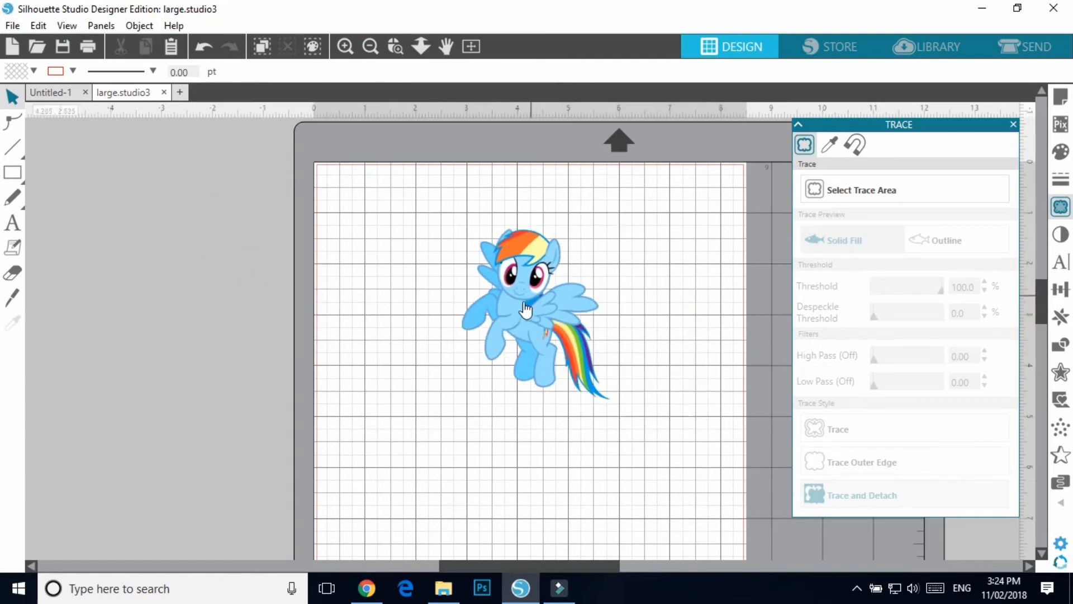
Start a rounded-corner offset around the Rainbow Dash image and set its distance to 0.100 in.
click(529, 312)
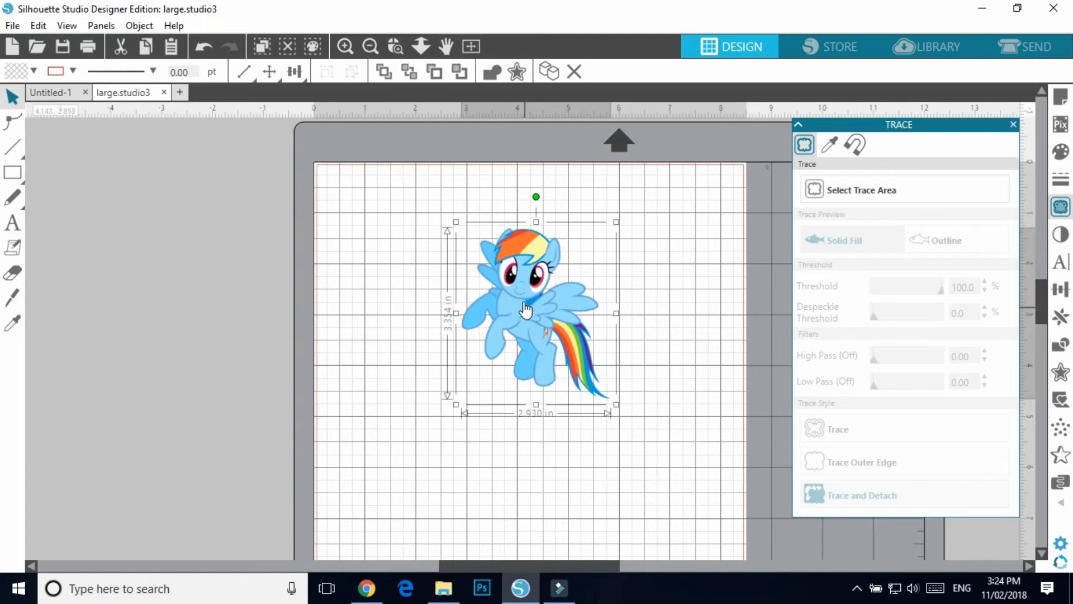
click(516, 72)
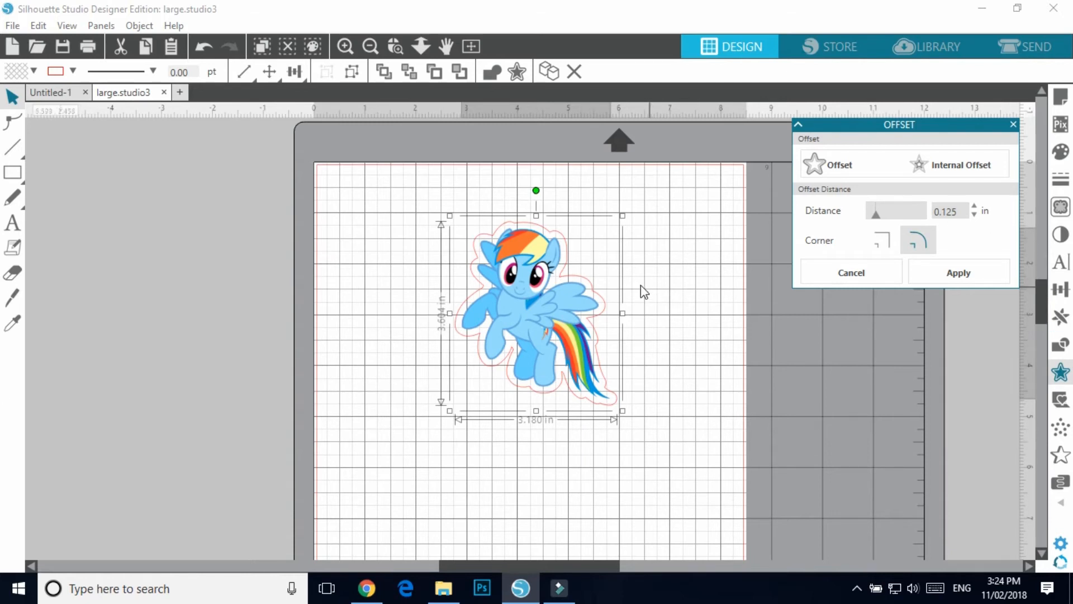
double_click(960, 213)
text(0.100)
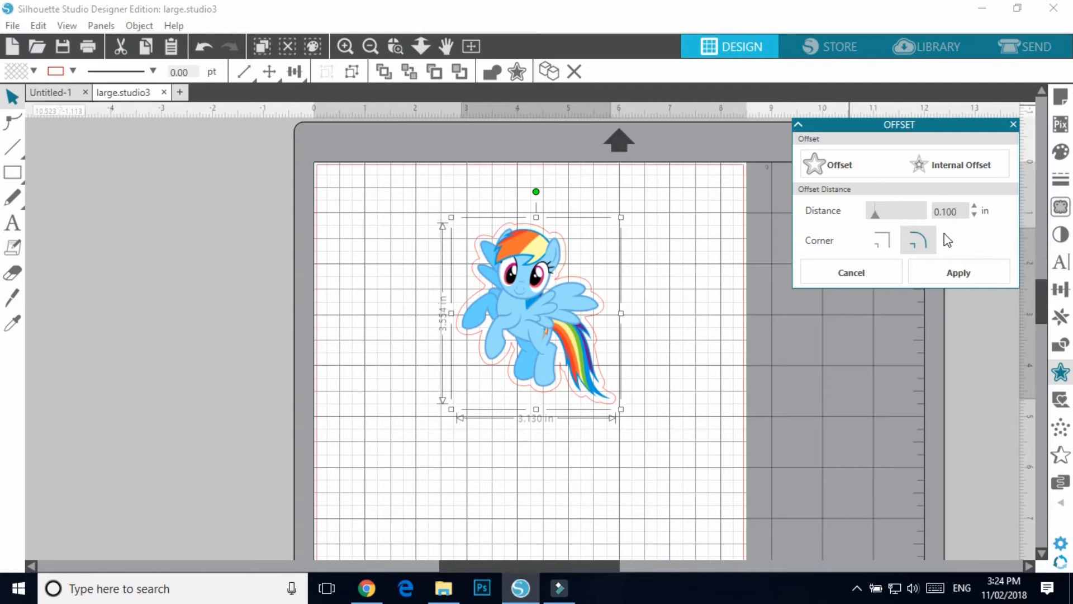
Set the offset distance to 0.080 in and apply the offset around the Rainbow Dash image.
double_click(964, 213)
key(BackSpace)
text(.8)
key(BackSpace)
text(080)
key(Return)
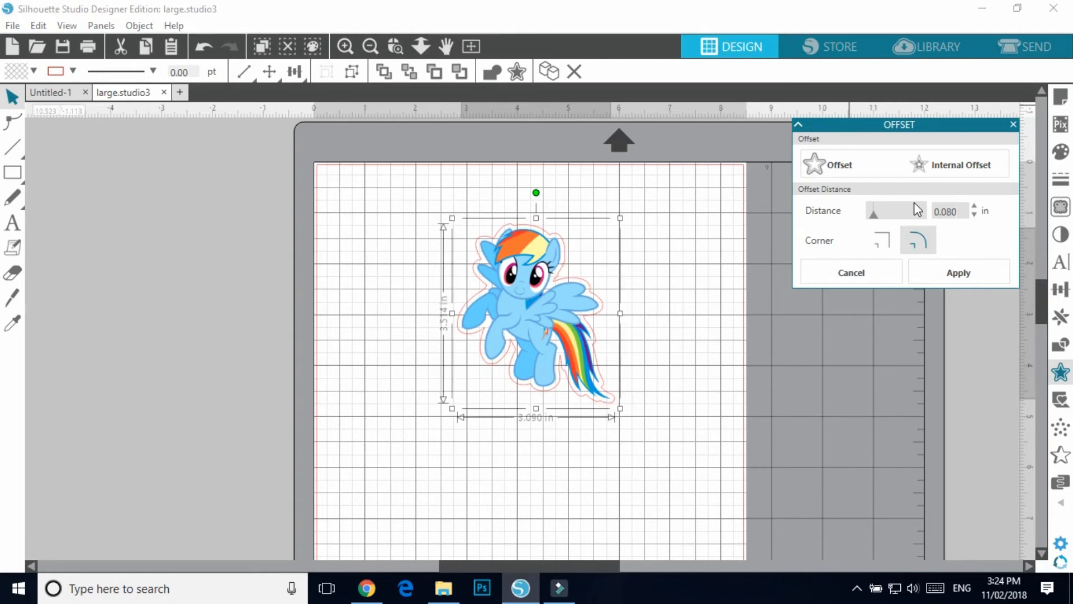
click(977, 273)
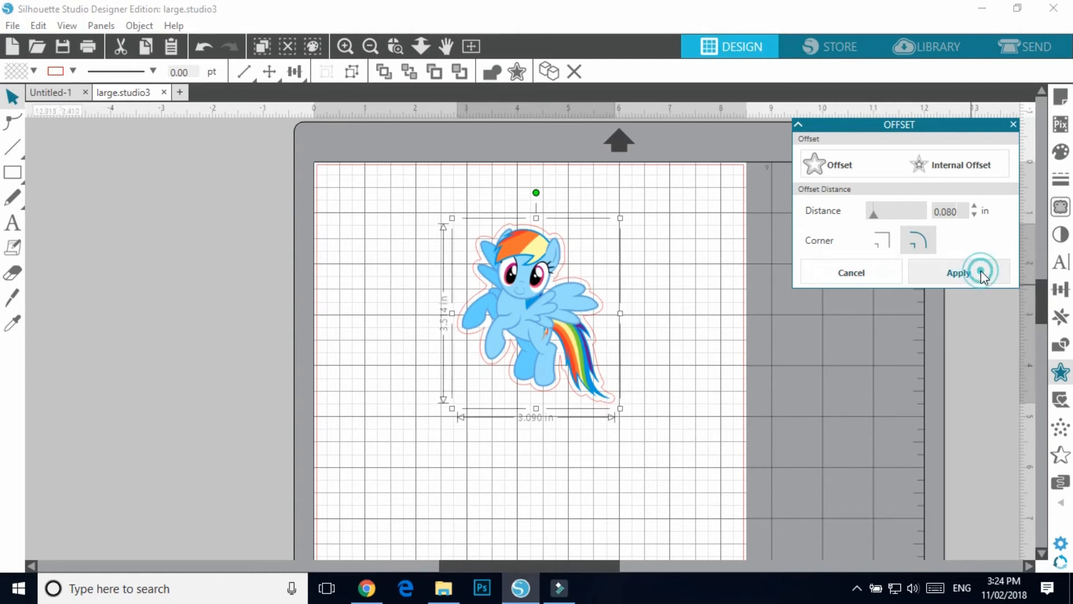
click(218, 226)
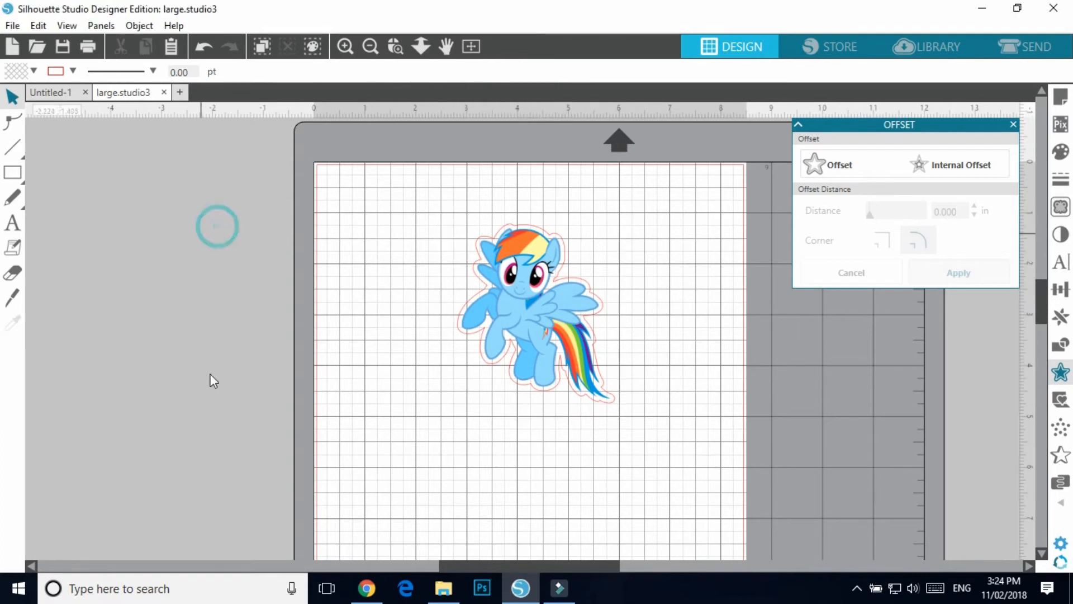
Move the Rainbow Dash image off its offset outline across the page's left edge, and place it back inside the outline.
drag(544, 315, 280, 295)
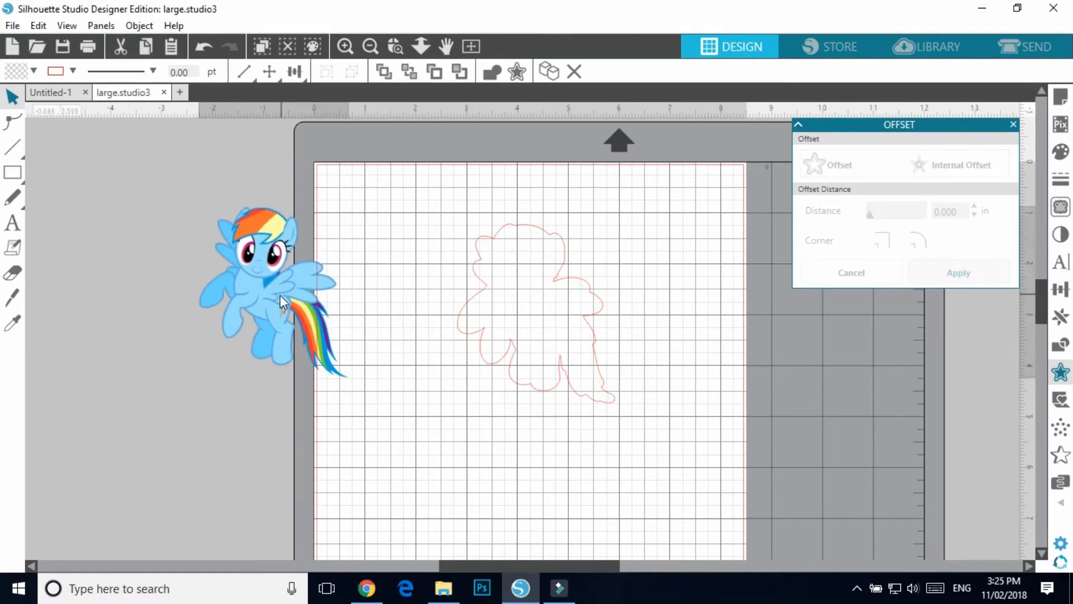
click(695, 170)
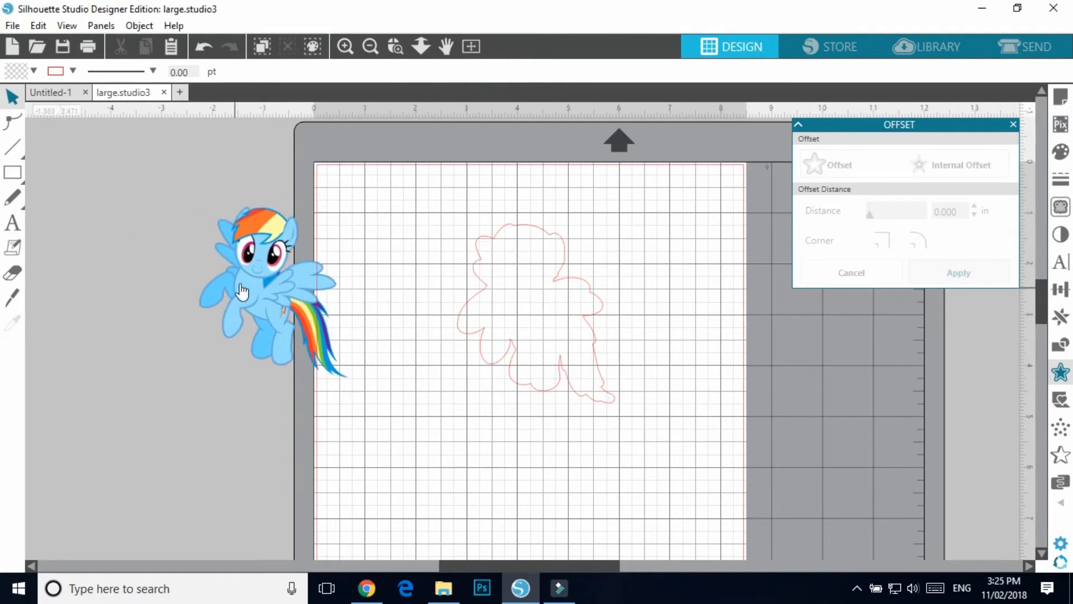
drag(272, 308, 542, 328)
key(Escape)
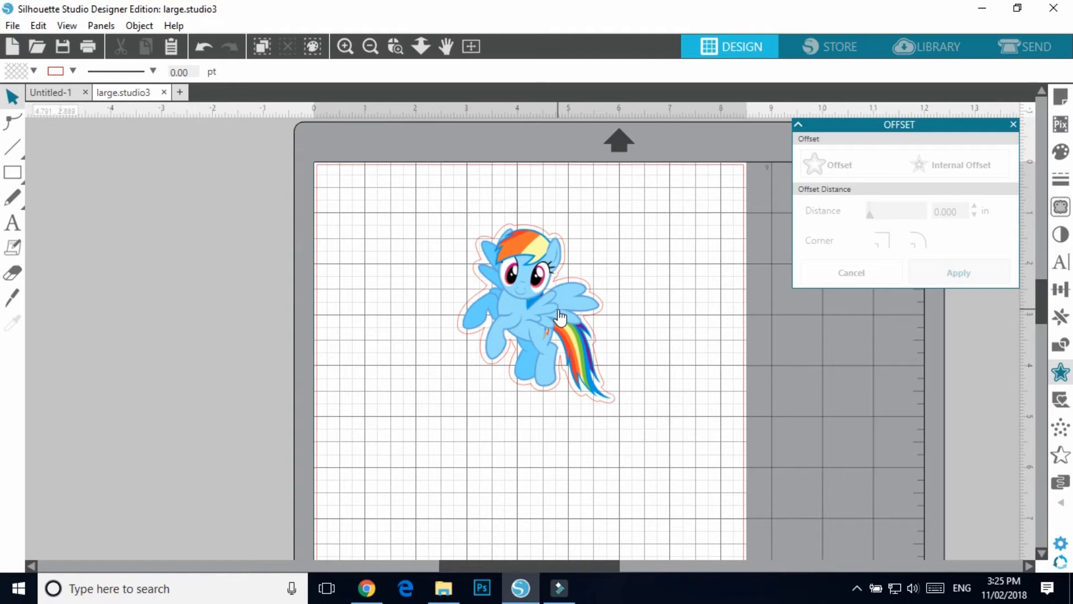
Separate the Rainbow Dash image from its offset outline on the page and fill the outline shape with white.
drag(560, 316, 432, 305)
drag(560, 287, 598, 251)
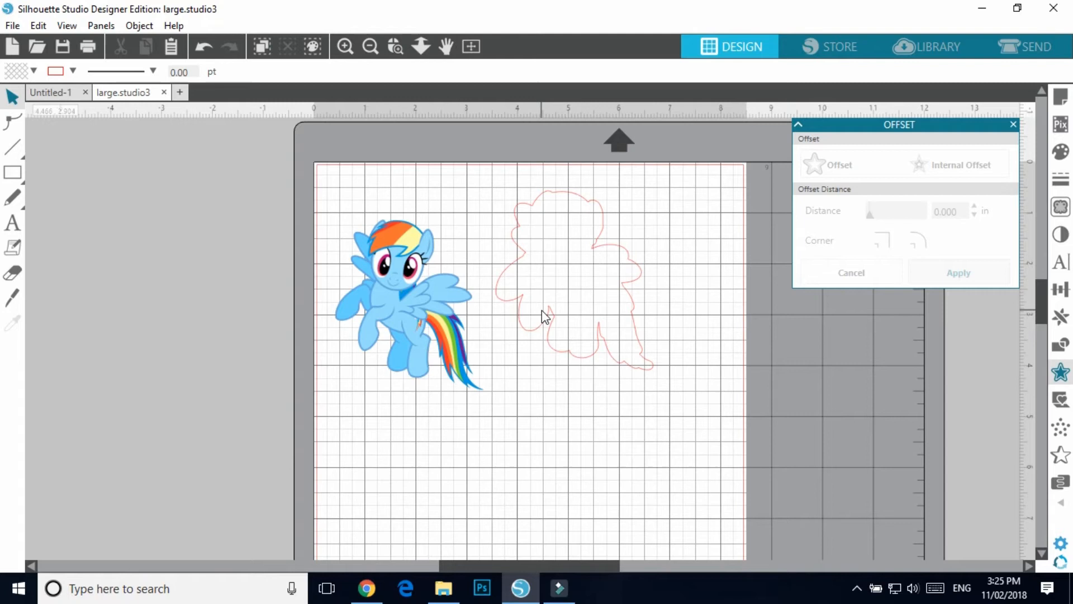
click(564, 200)
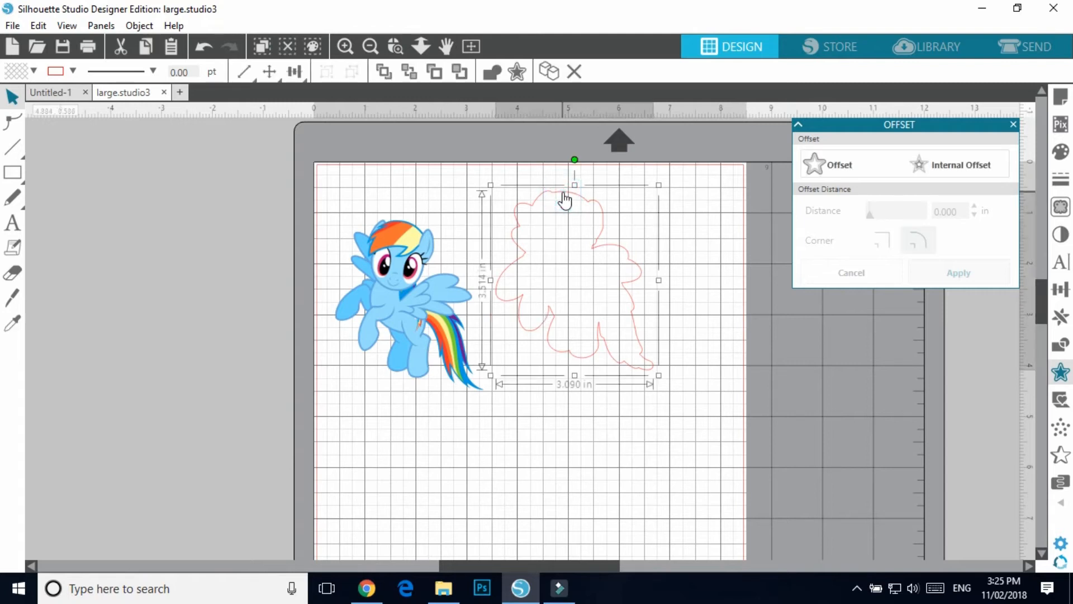
click(1056, 153)
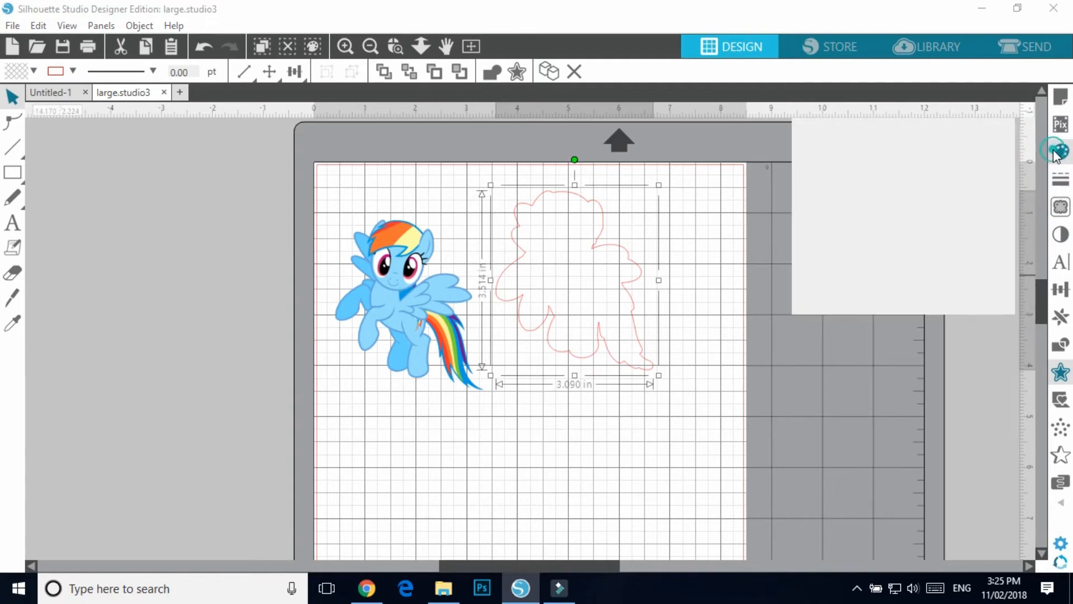
click(810, 188)
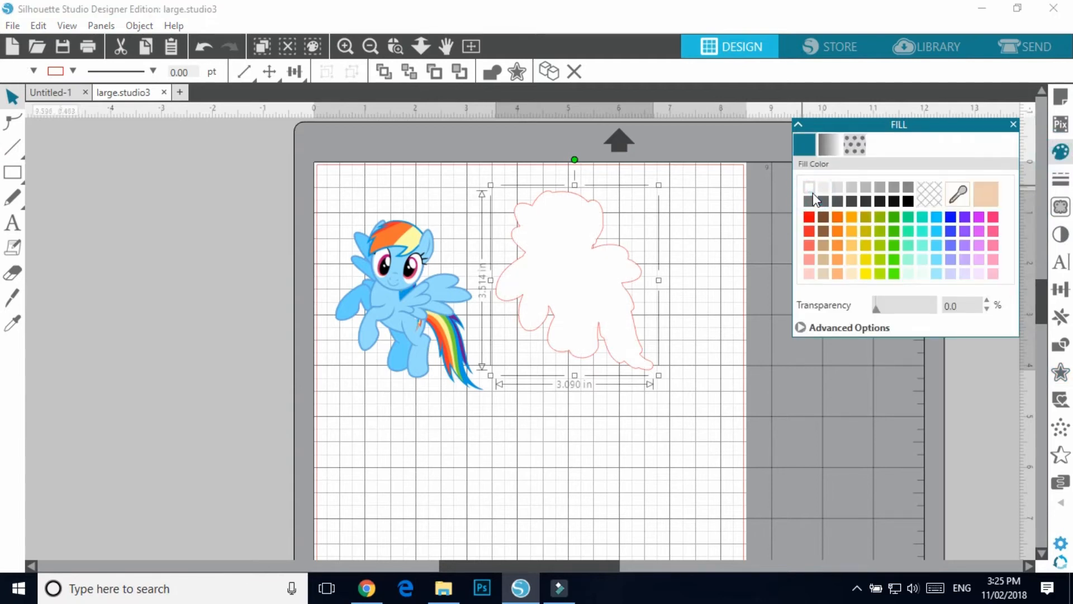
click(169, 296)
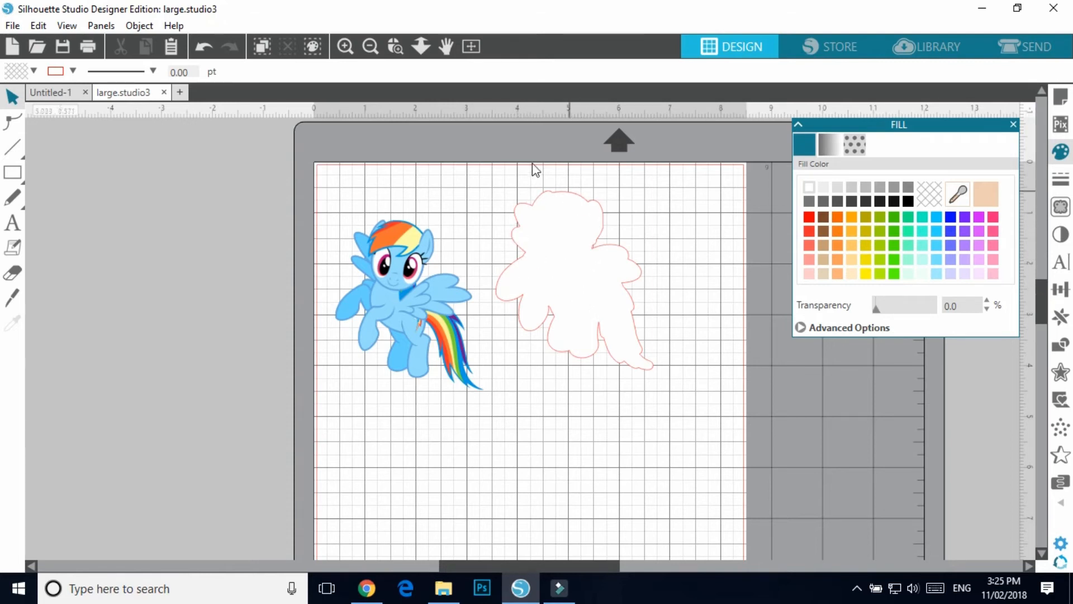
Set the white offset shape's line color to black and move the Rainbow Dash image back on top of it.
click(554, 274)
click(1061, 180)
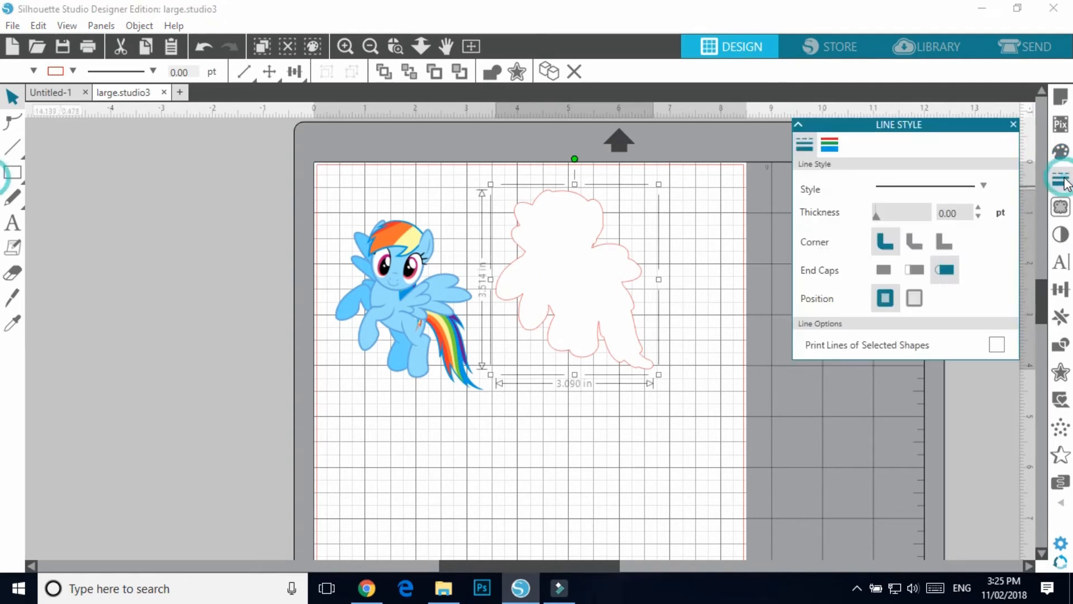
click(839, 148)
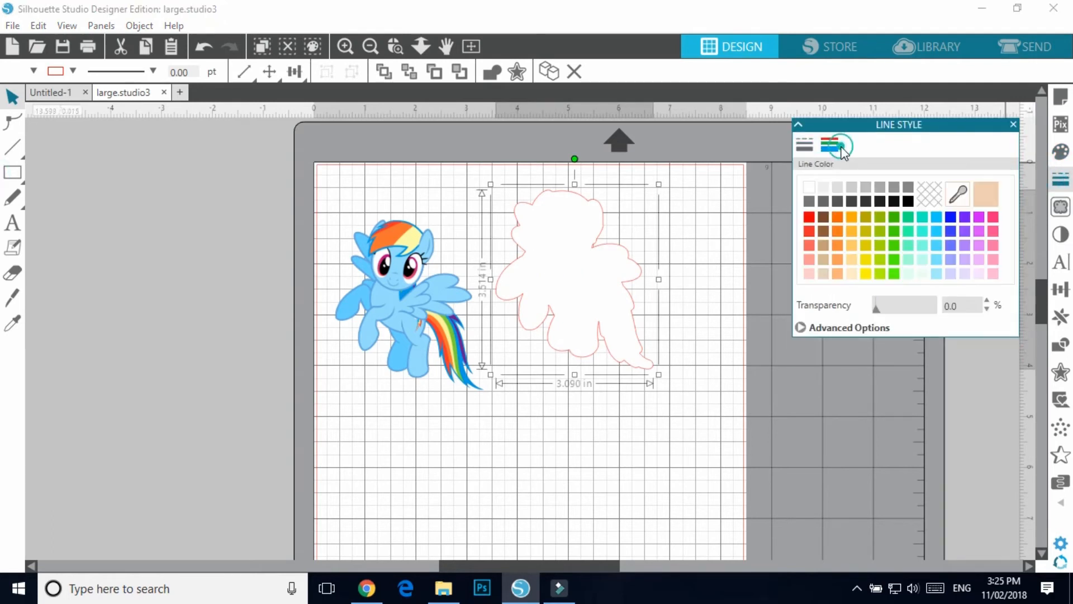
click(908, 201)
click(254, 319)
drag(430, 322, 581, 284)
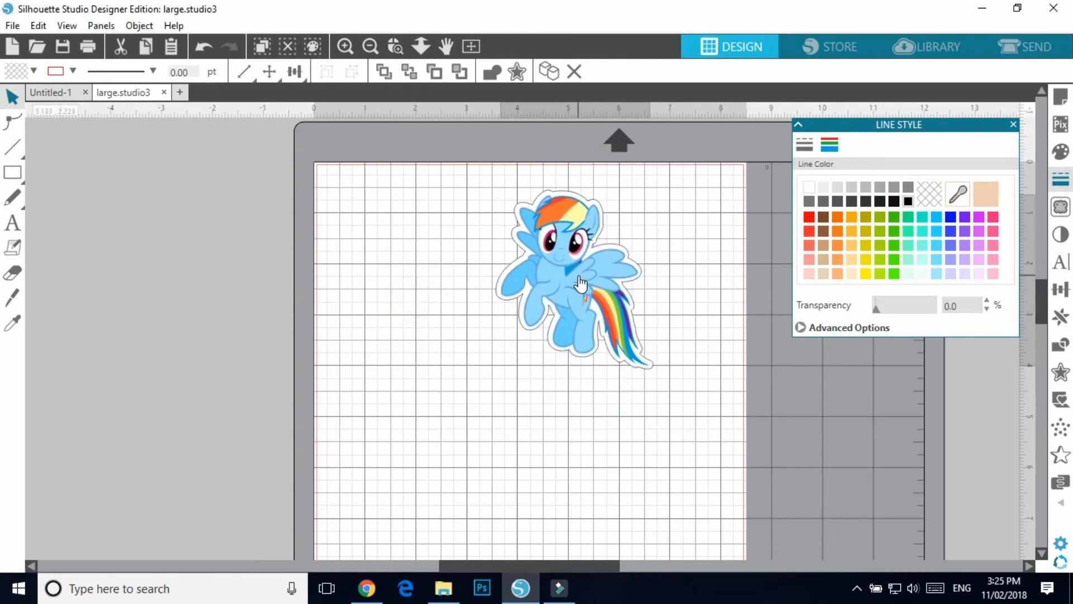
Group the Rainbow Dash image with its white offset shape and undo the grouping.
drag(466, 169, 678, 397)
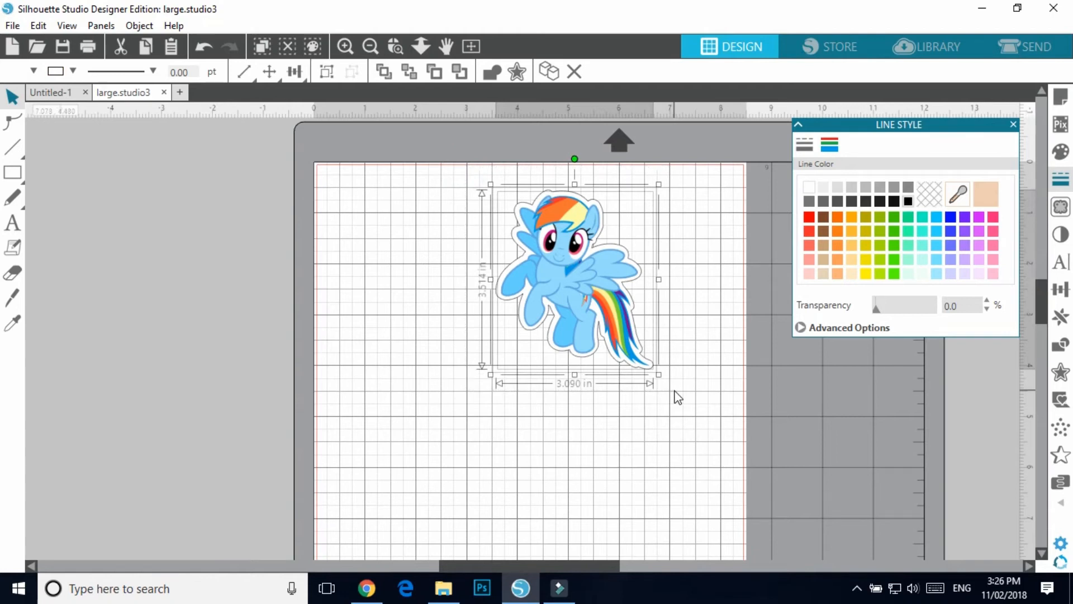
click(326, 73)
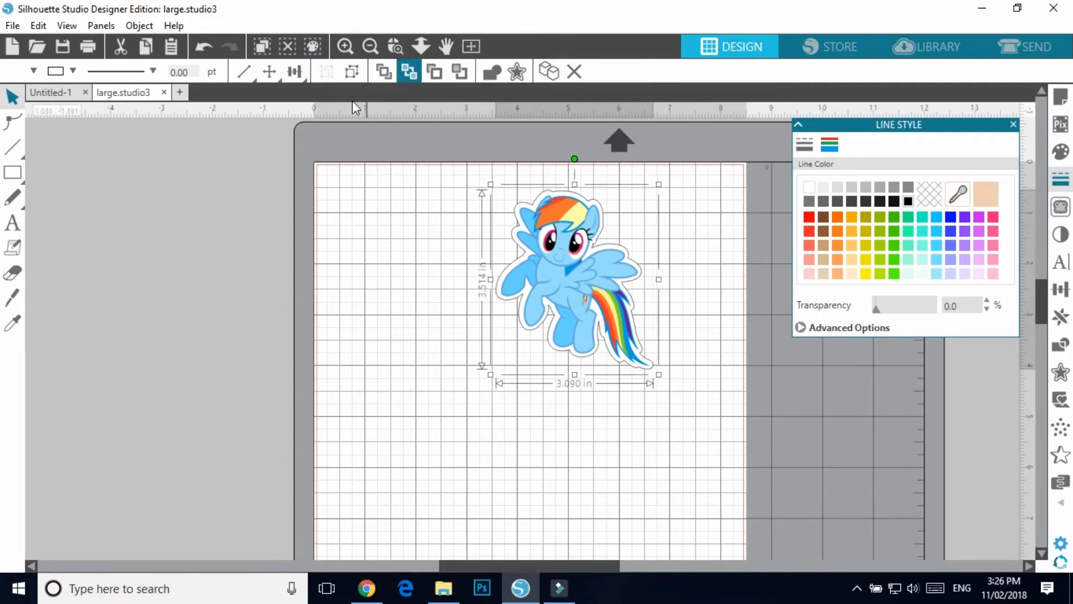
click(202, 46)
click(472, 395)
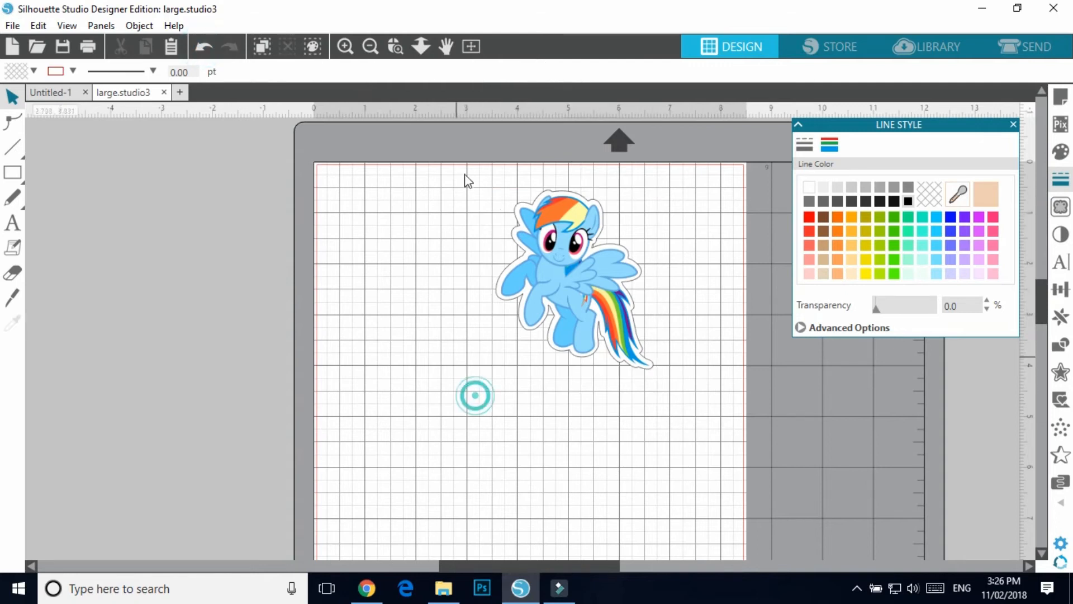
Align the Rainbow Dash image and its white offset shape by their horizontal centers and group them.
drag(588, 180, 666, 366)
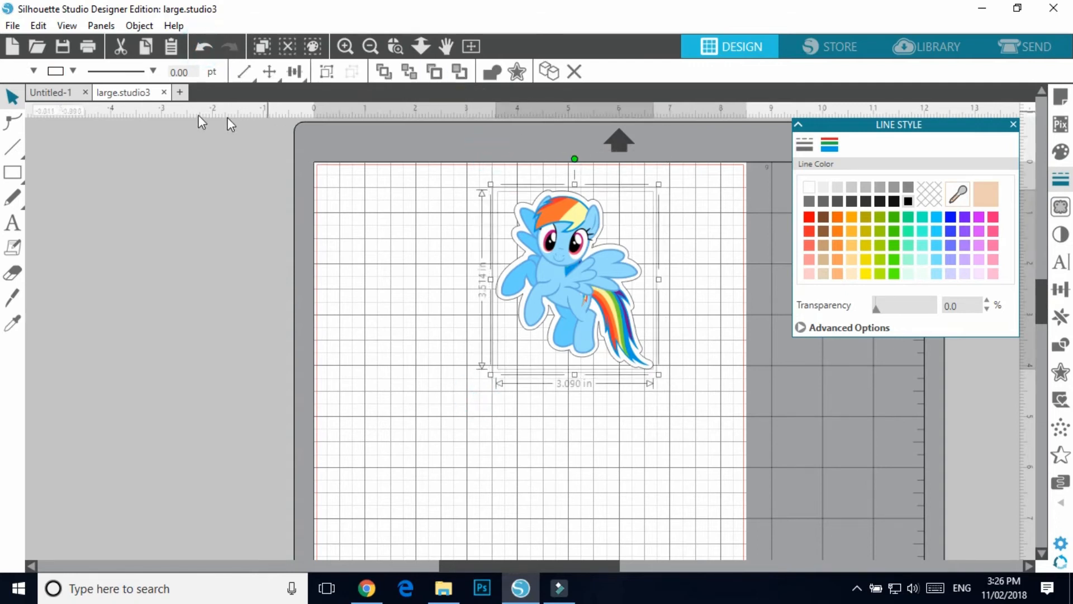
click(294, 72)
click(320, 123)
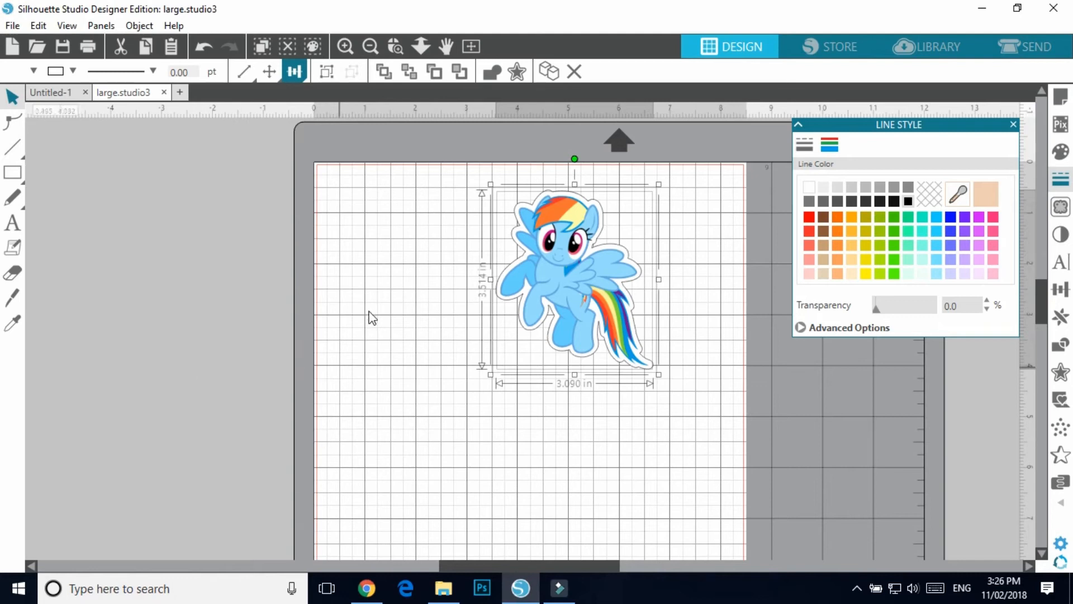
click(370, 361)
Move the grouped Rainbow Dash design slightly left, near the upper middle of the page.
drag(570, 313, 644, 365)
drag(637, 324, 530, 268)
click(355, 268)
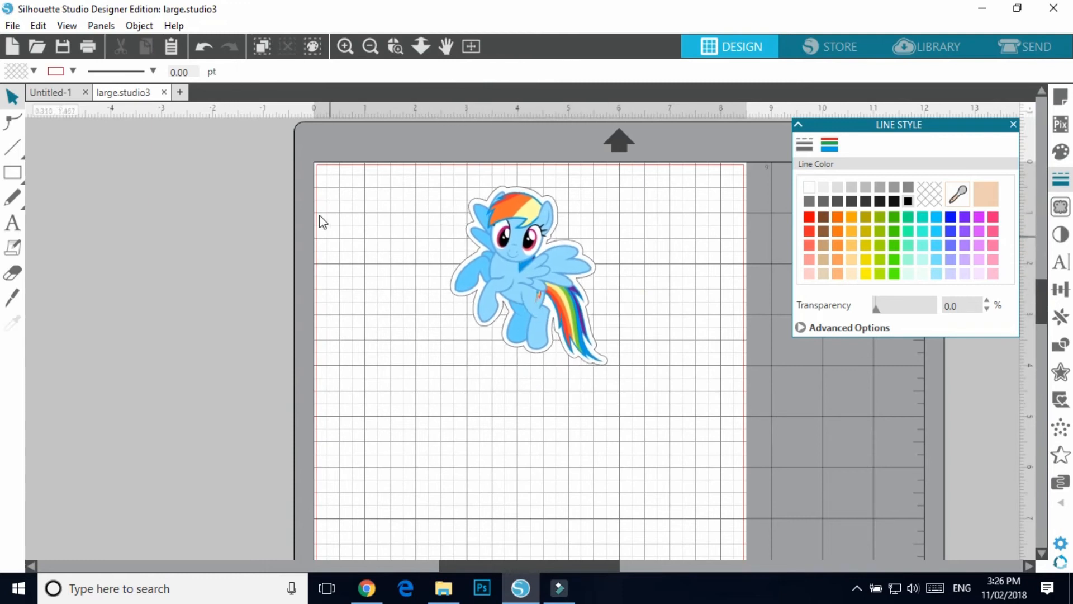
Ungroup the Rainbow Dash image from its white offset shape.
click(529, 267)
click(345, 45)
click(354, 78)
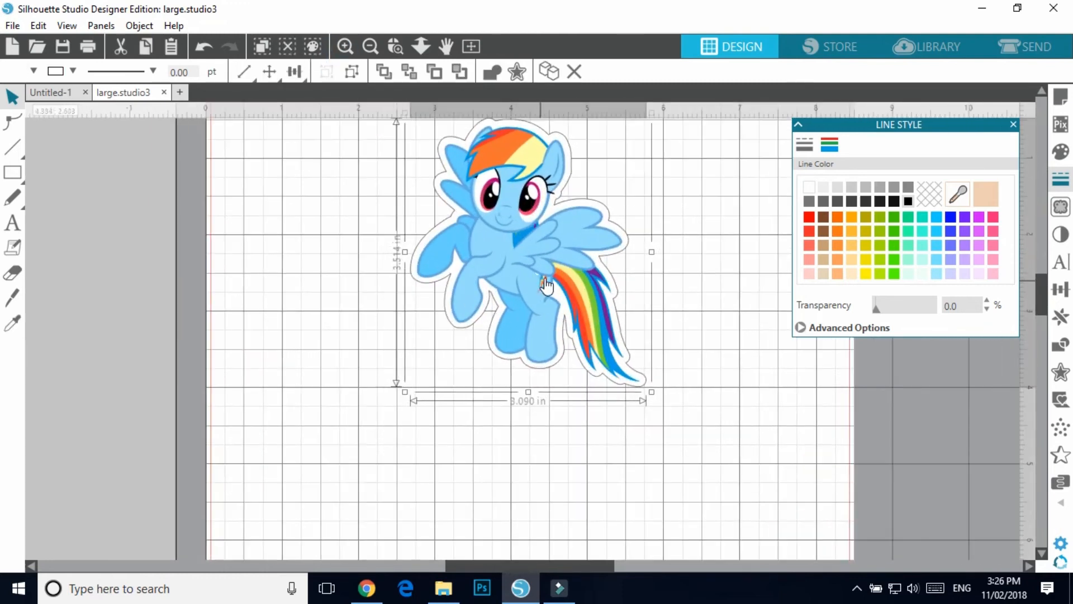
click(359, 71)
click(310, 243)
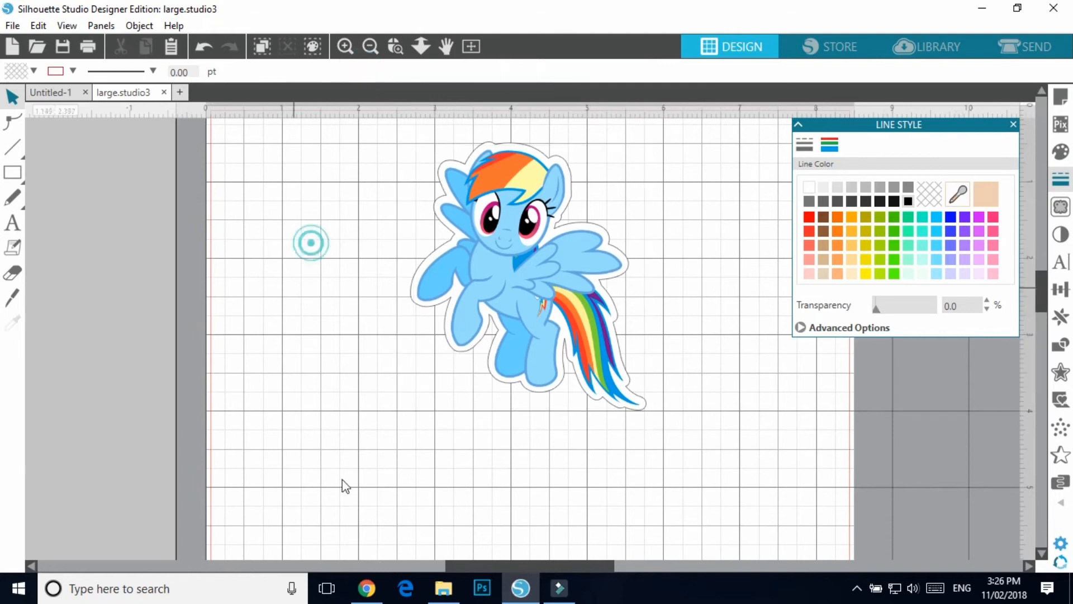
Move the Rainbow Dash image off the white shape and back onto it, and align both by their horizontal centers.
drag(570, 299, 107, 335)
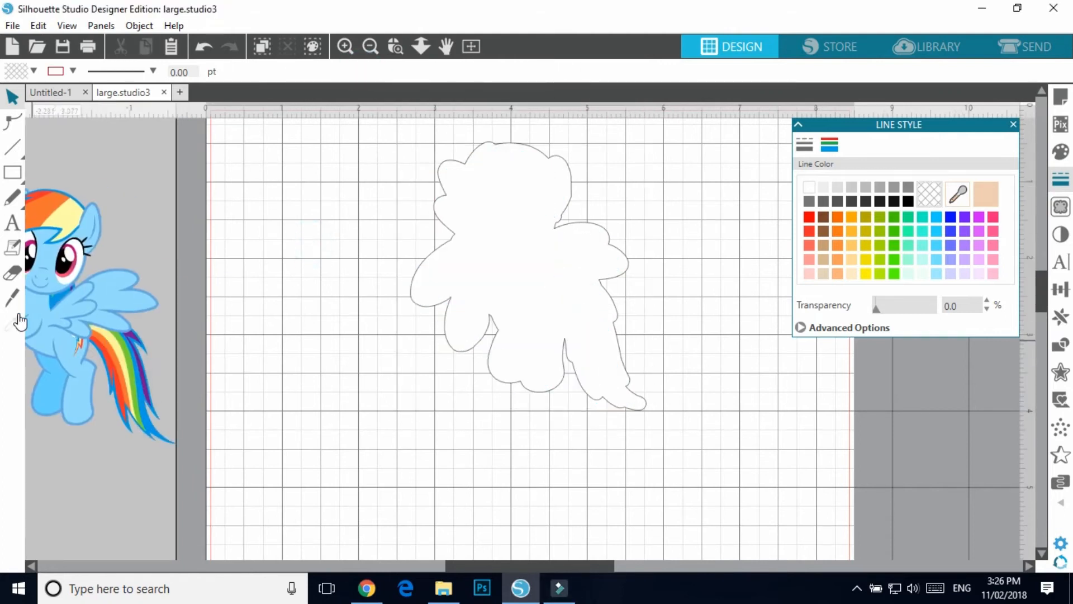
drag(52, 300, 519, 272)
click(409, 159)
drag(410, 159, 673, 409)
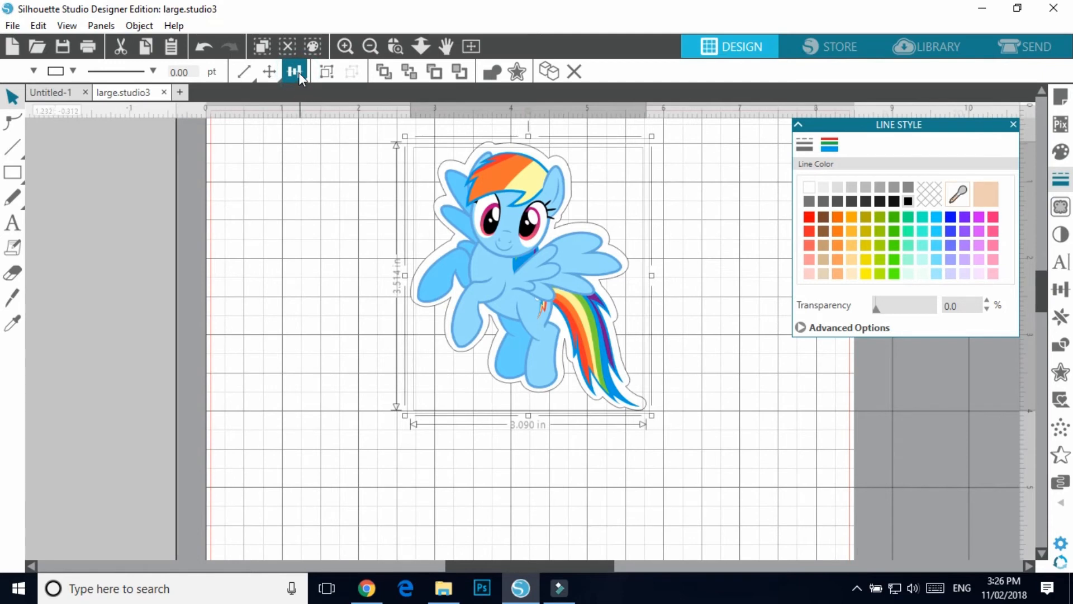
mouse_move(296, 72)
click(320, 122)
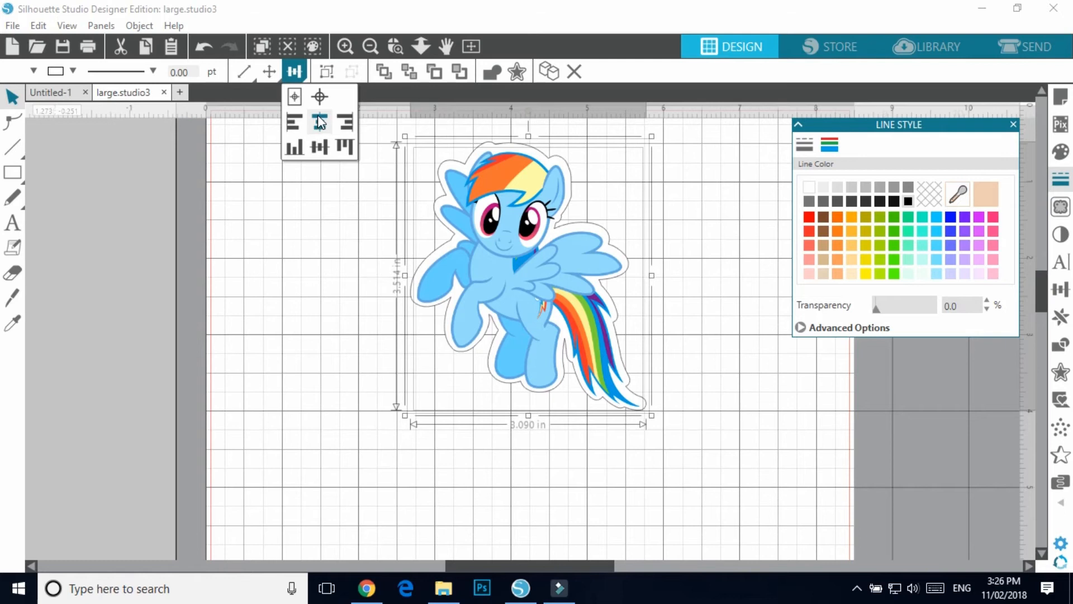
click(282, 253)
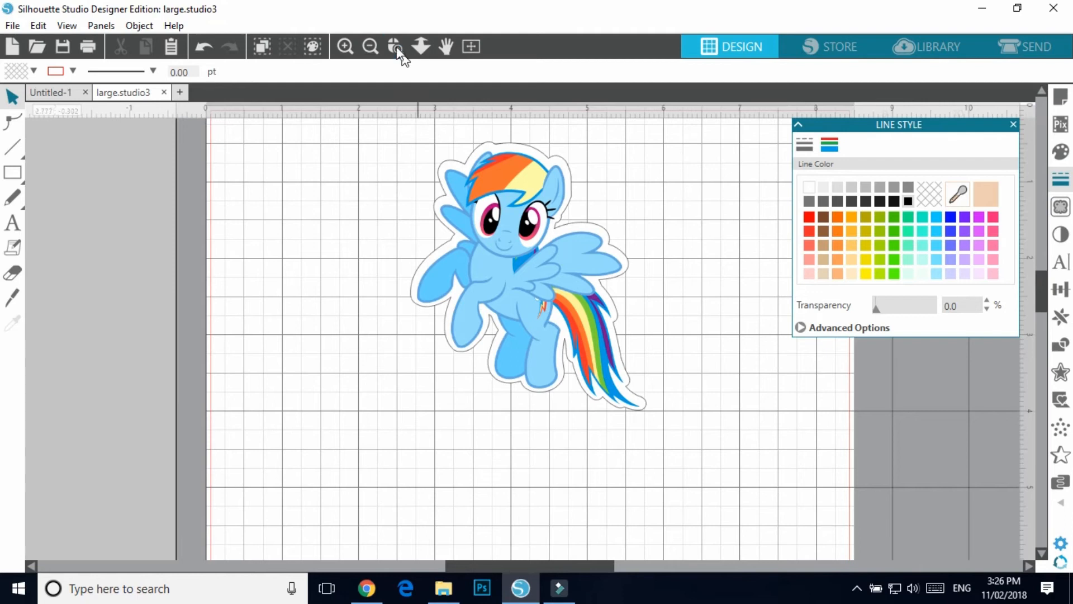
Select the Rainbow Dash image together with its white offset shape and align both by their horizontal centers.
click(370, 47)
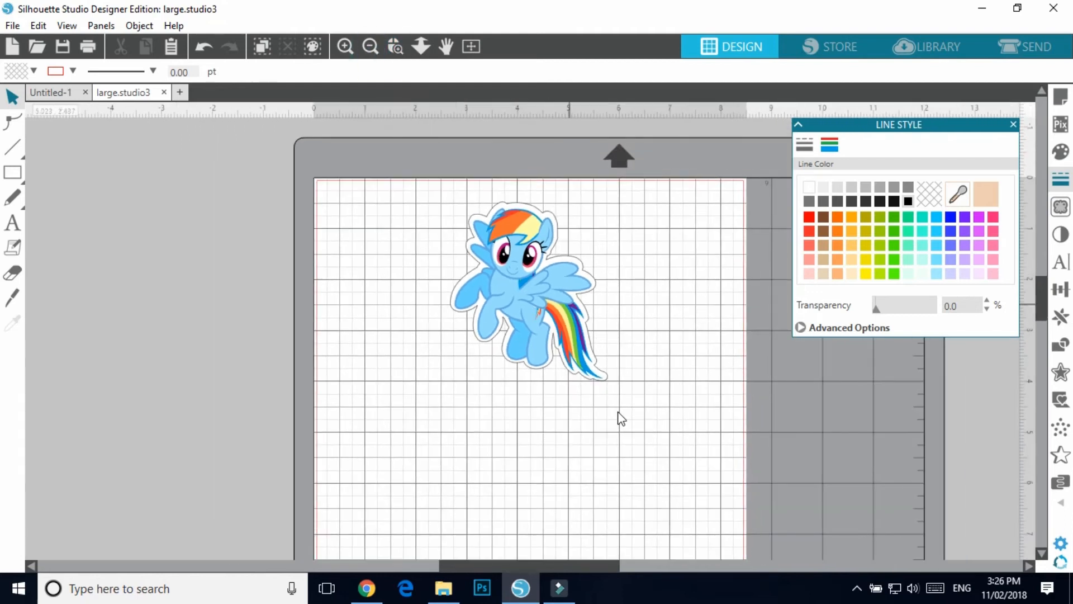
click(541, 299)
click(295, 72)
click(428, 380)
drag(455, 171, 623, 387)
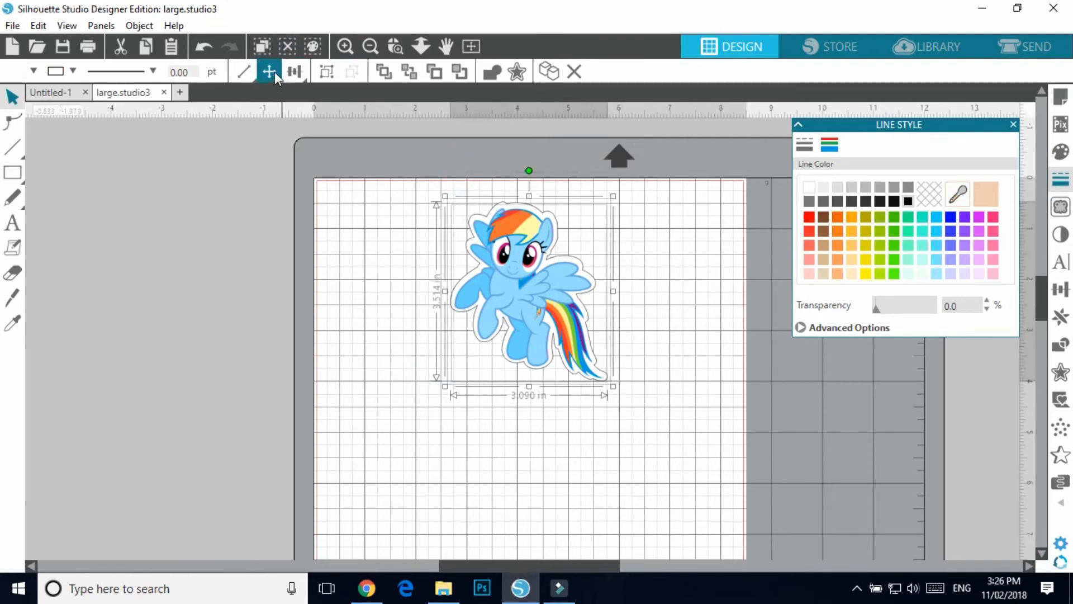
click(296, 75)
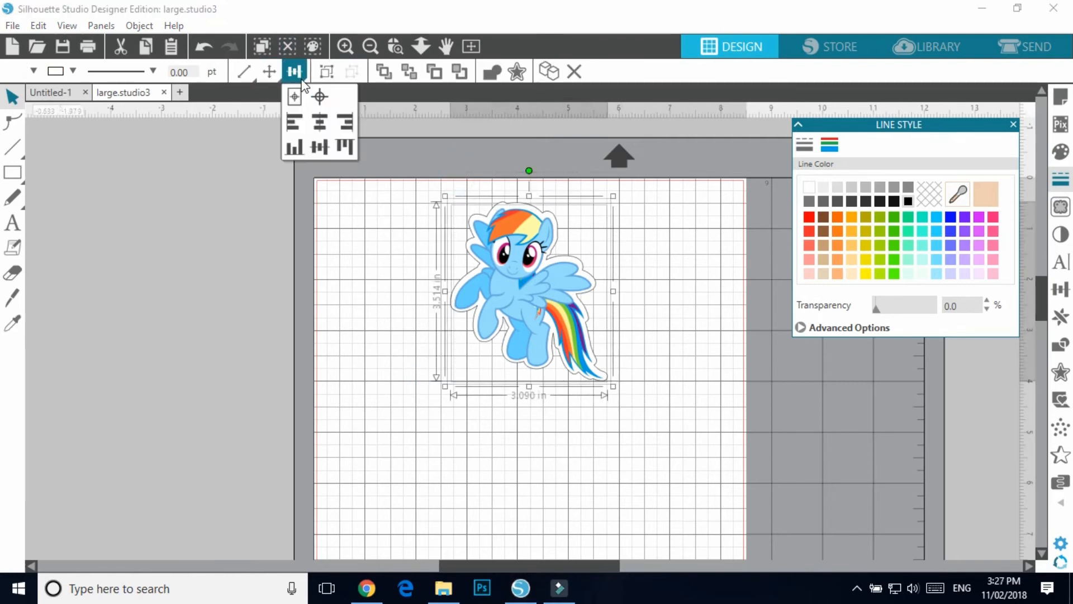
click(319, 124)
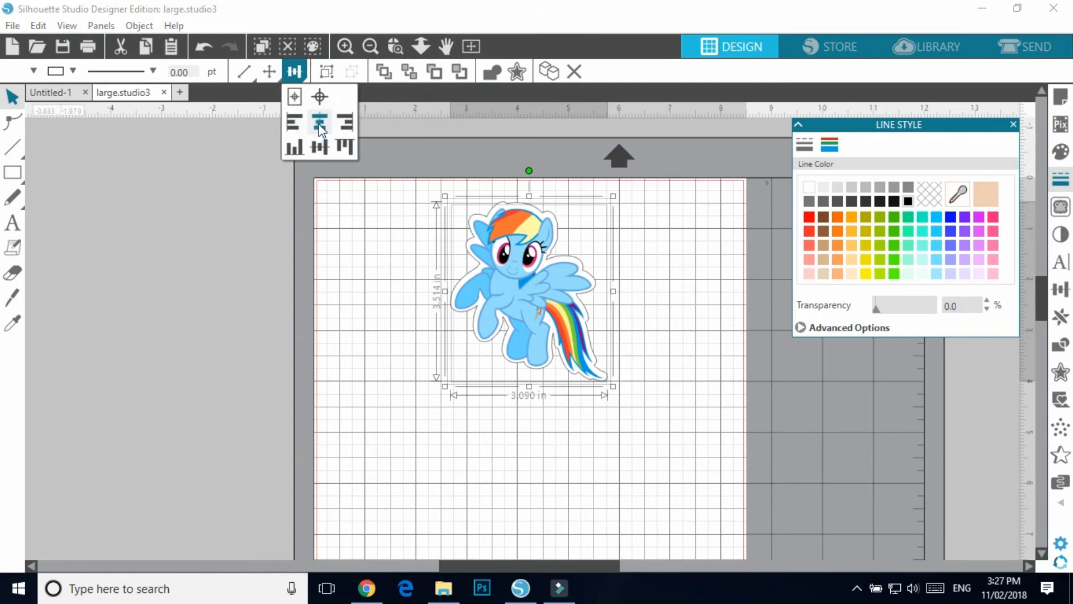
click(344, 330)
Shift the Rainbow Dash image slightly off the white offset shape, and align both by their horizontal centers and vertical middles.
mouse_move(533, 282)
mouse_down()
mouse_move(547, 397)
mouse_move(537, 286)
mouse_up()
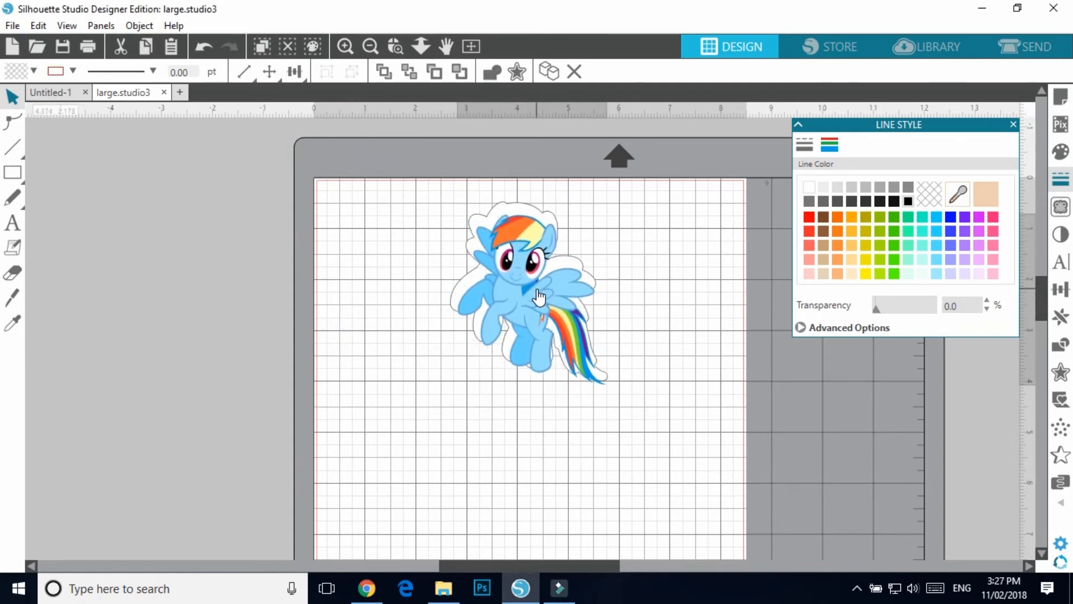
drag(446, 175, 608, 363)
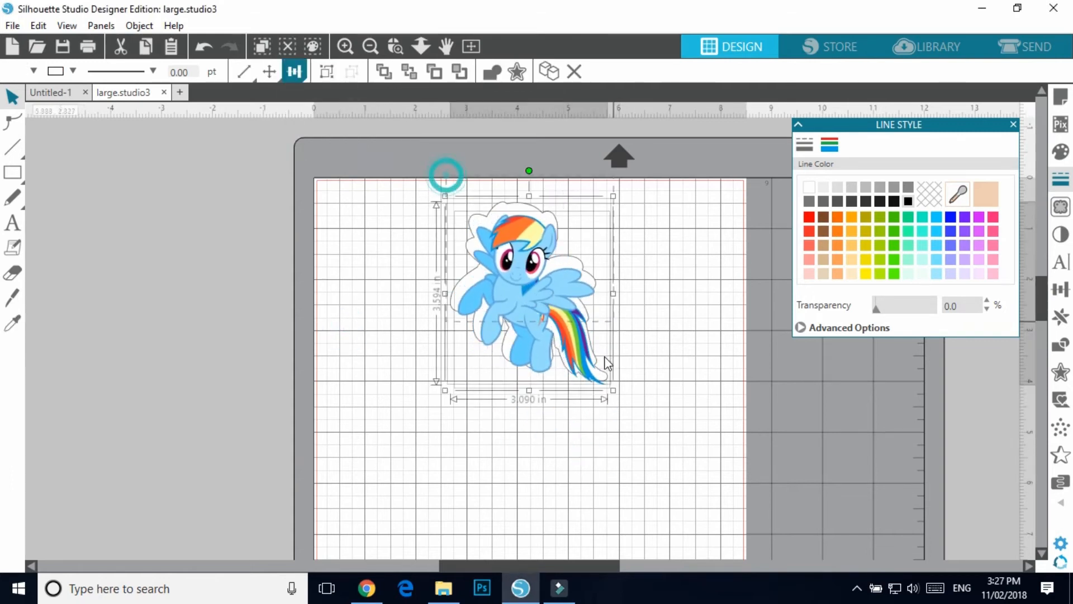
click(295, 71)
click(327, 125)
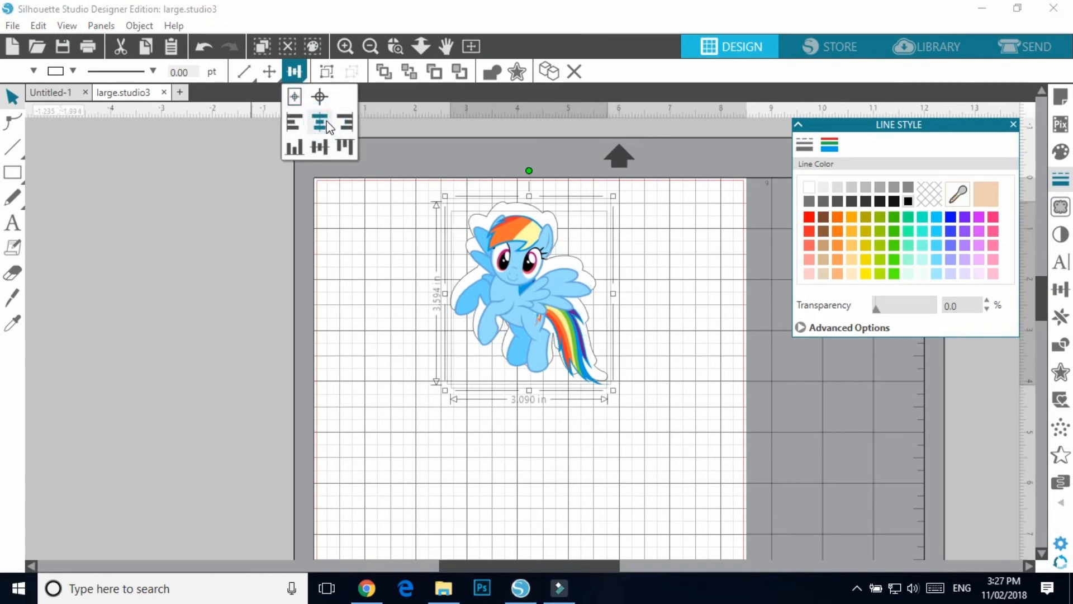
click(320, 148)
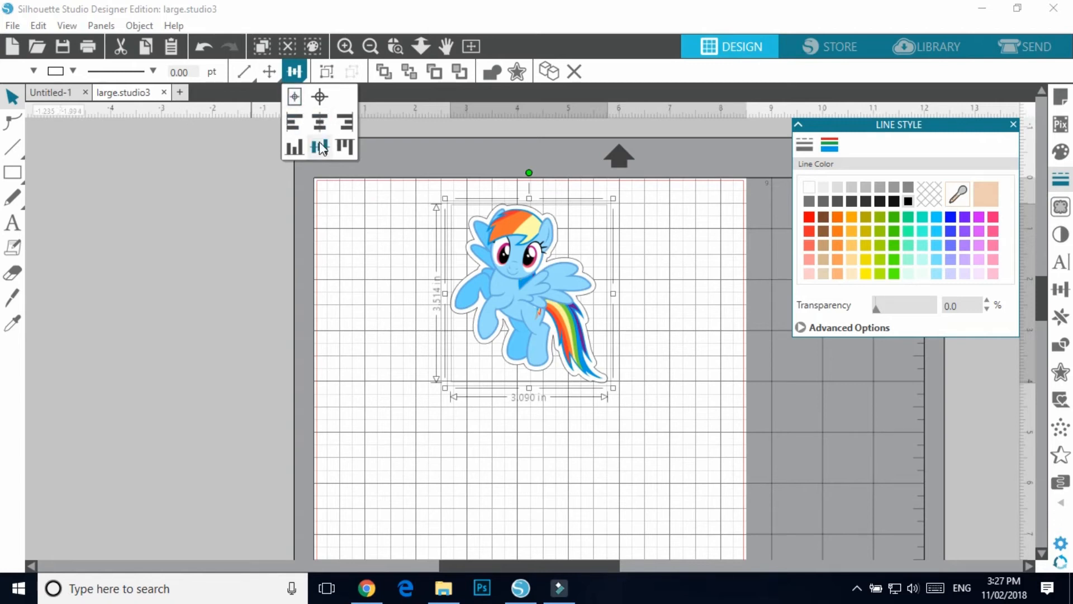
click(384, 329)
Group the Rainbow Dash image with its white offset shape and move the group slightly down and left on the page.
drag(426, 171, 631, 385)
click(327, 72)
click(705, 391)
drag(544, 293, 512, 329)
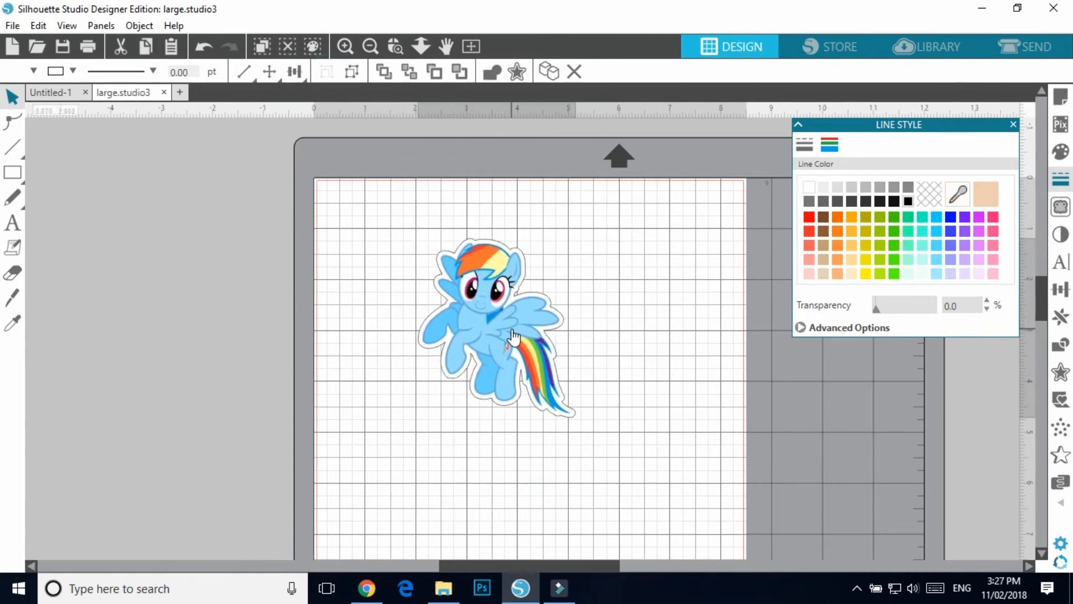
Enlarge the grouped Rainbow Dash design proportionally to about 8.1 in wide by 9.2 in high, nearly filling the Letter page width.
click(370, 47)
scroll(559, 306, down, 3)
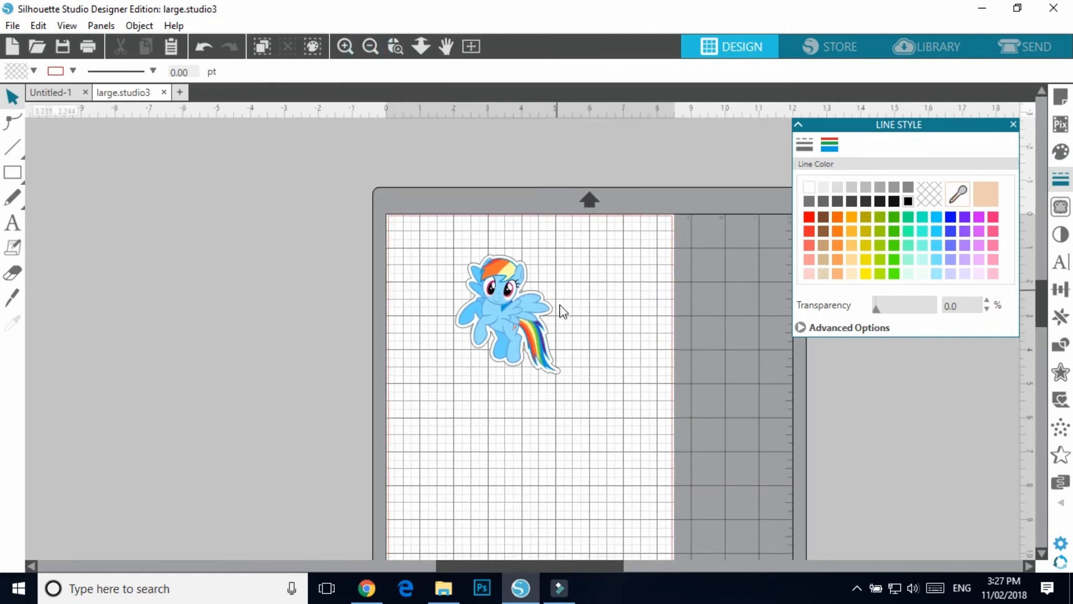
scroll(569, 311, down, 1)
click(542, 302)
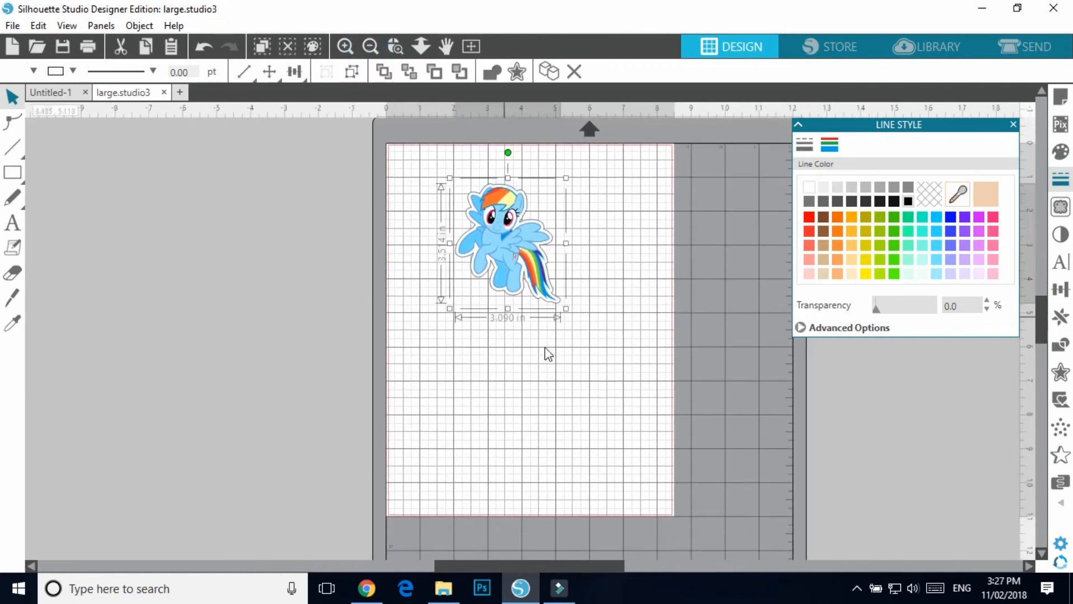
drag(566, 309, 660, 463)
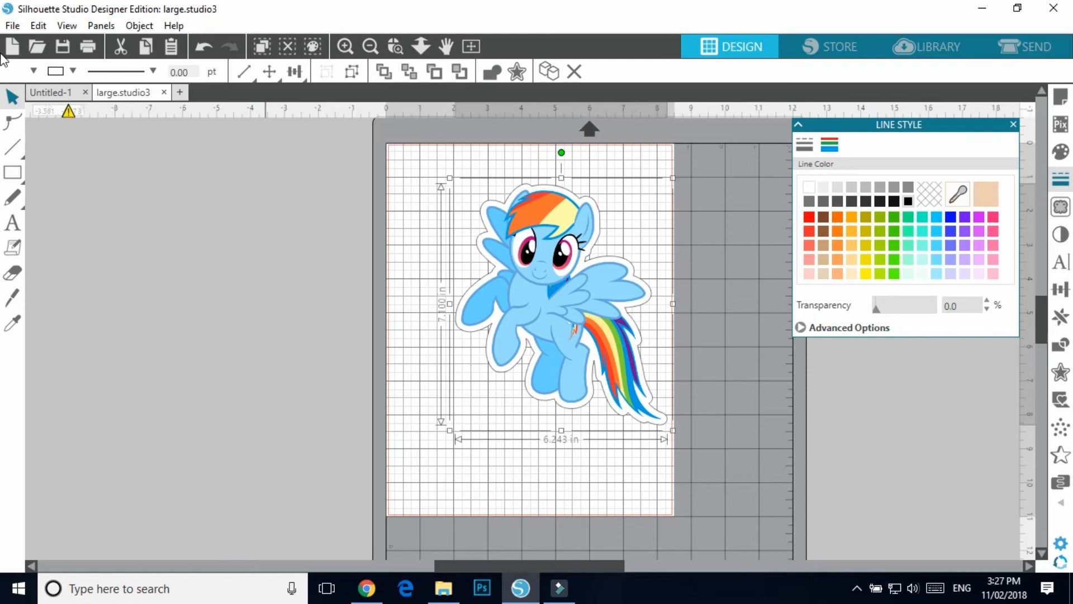
drag(448, 180, 417, 159)
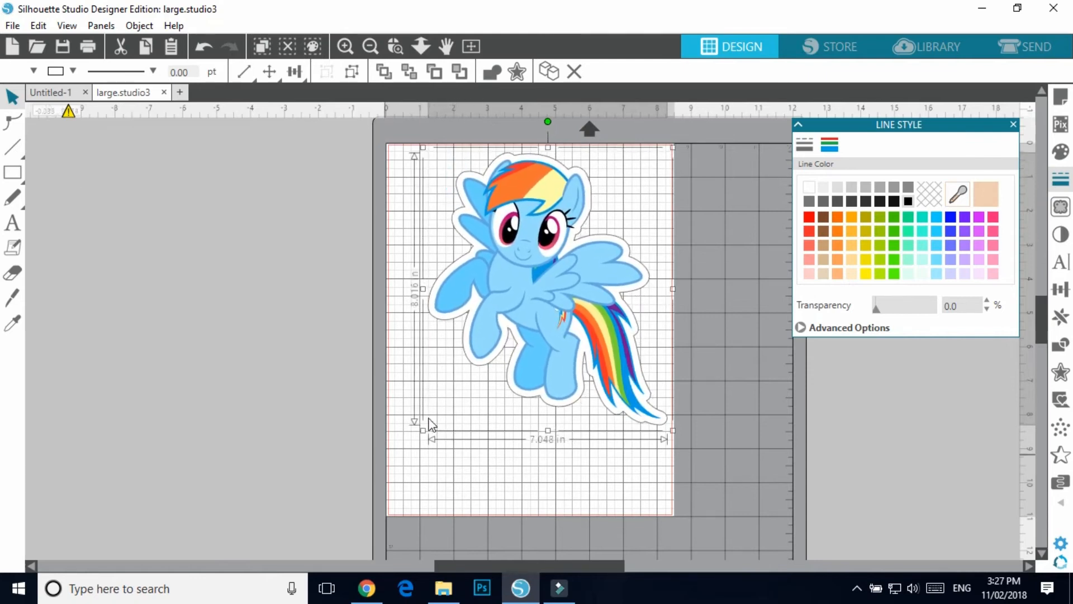
drag(424, 431, 388, 471)
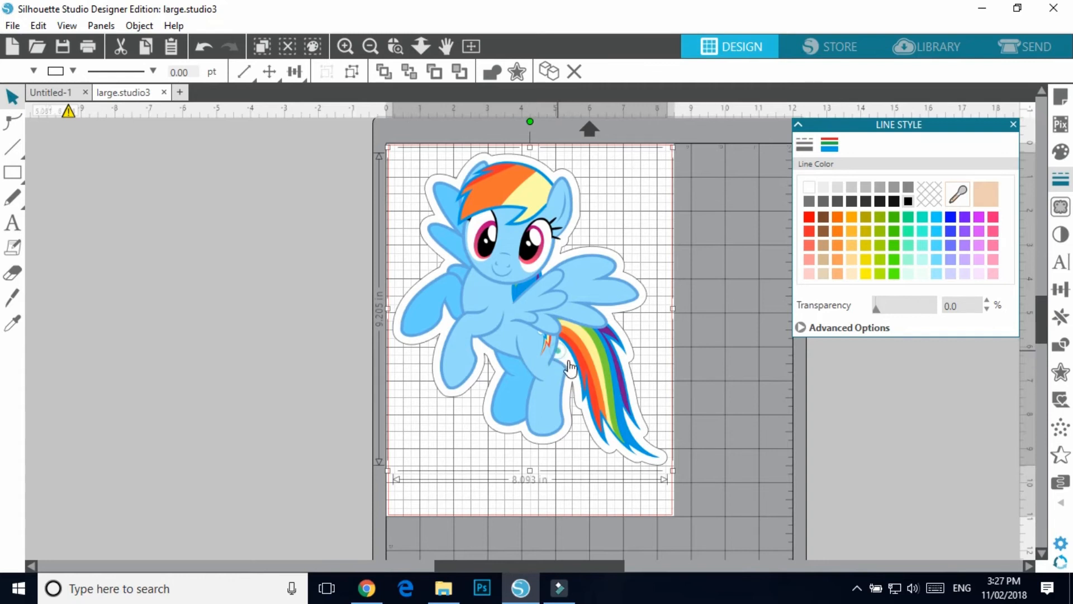
Move the enlarged design past the page's right edge and back, placing it slightly lower within the page borders.
drag(570, 401, 600, 400)
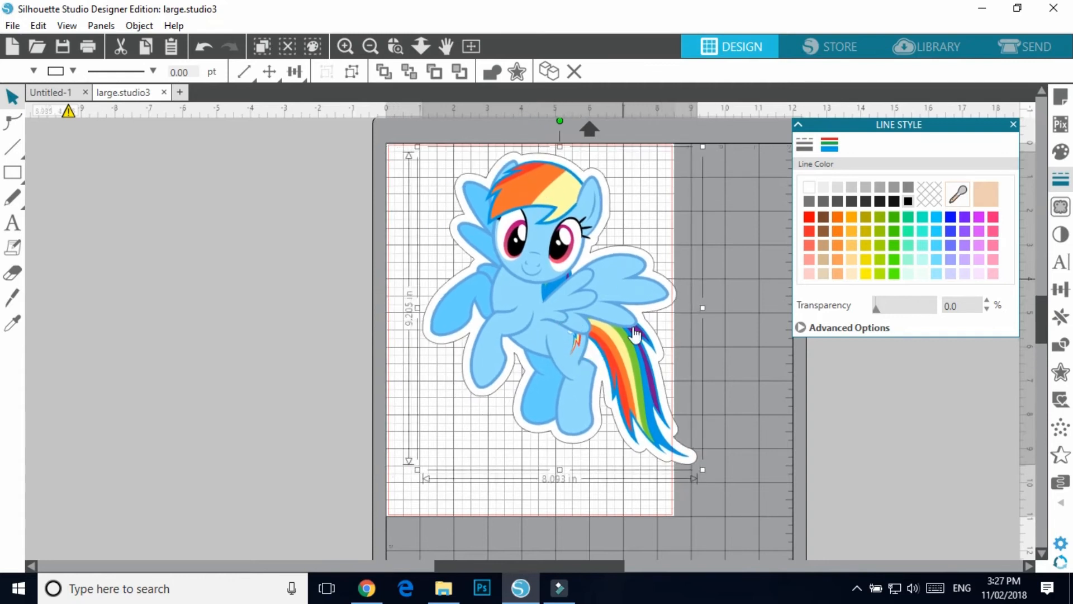
drag(573, 363, 546, 377)
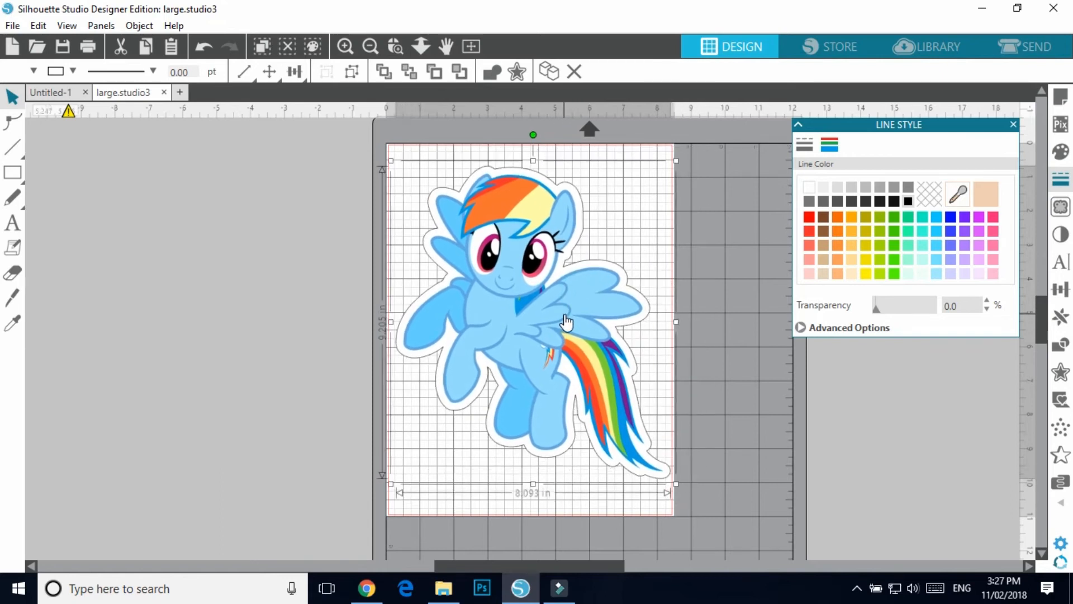
drag(566, 323, 566, 322)
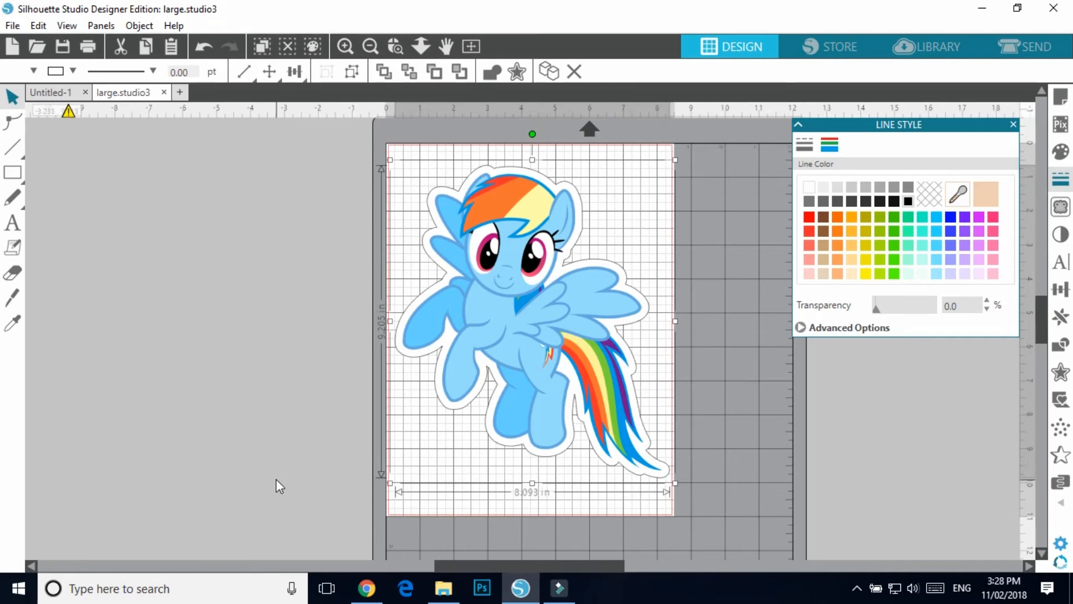
Change the page size from Letter to A3 (297.0 x 420.0 mm) in the page setup.
click(1060, 96)
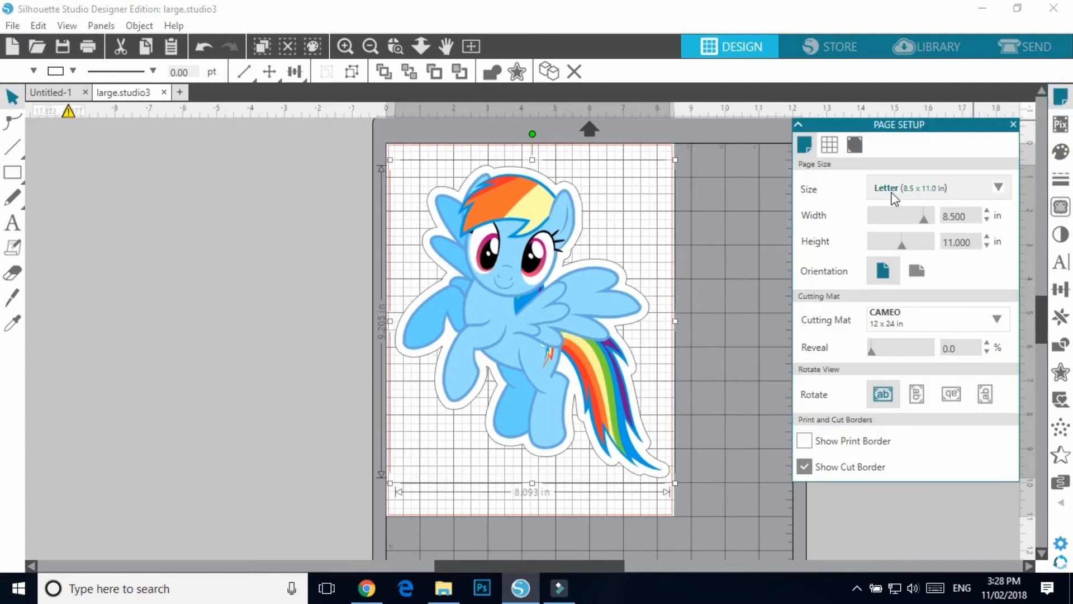
click(210, 223)
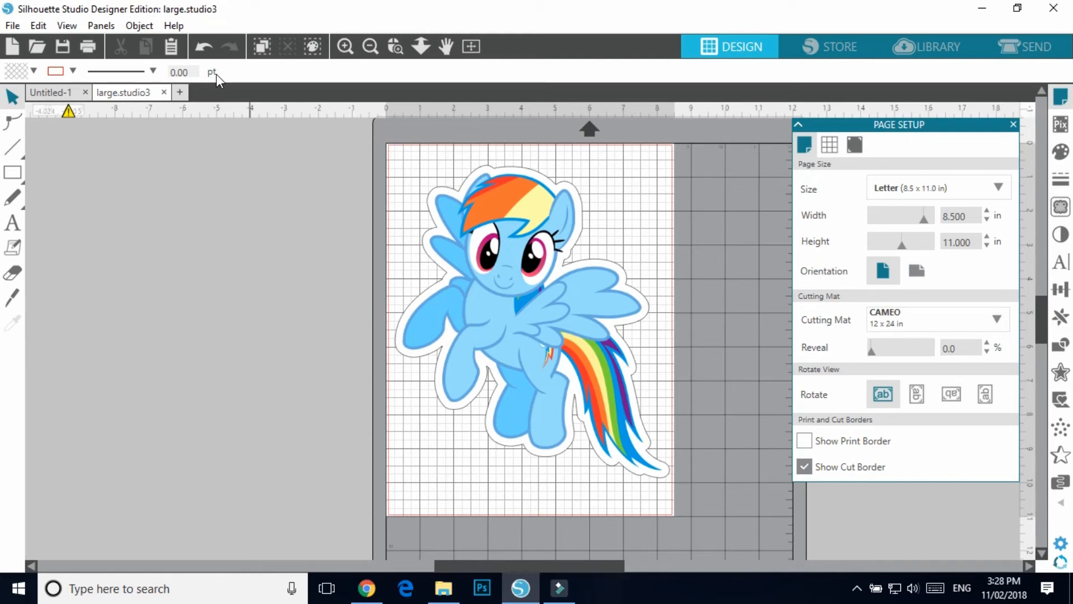
click(929, 187)
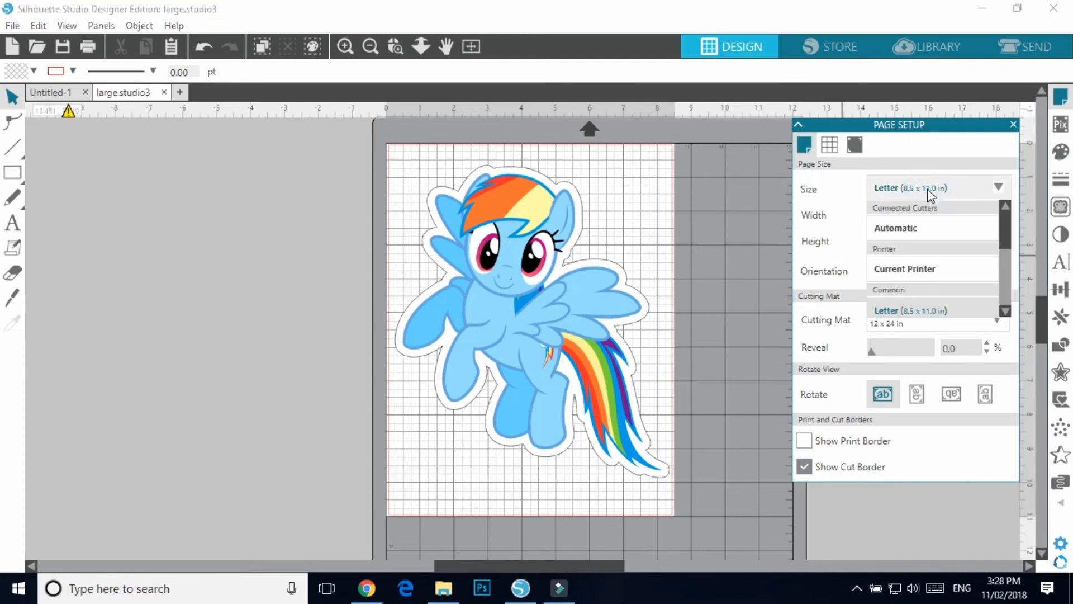
scroll(925, 240, down, 3)
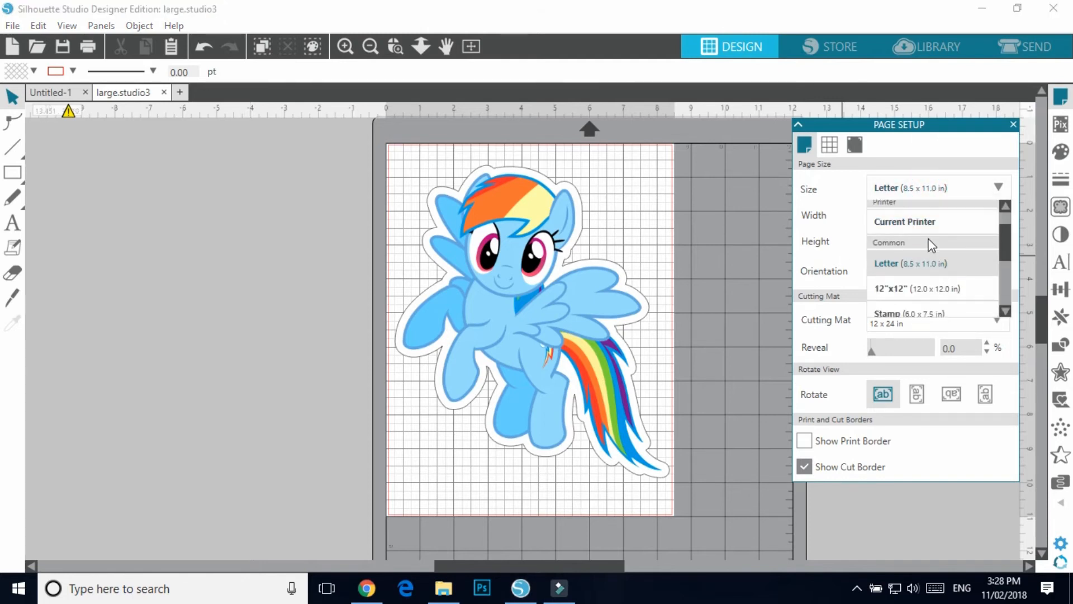
scroll(930, 245, down, 4)
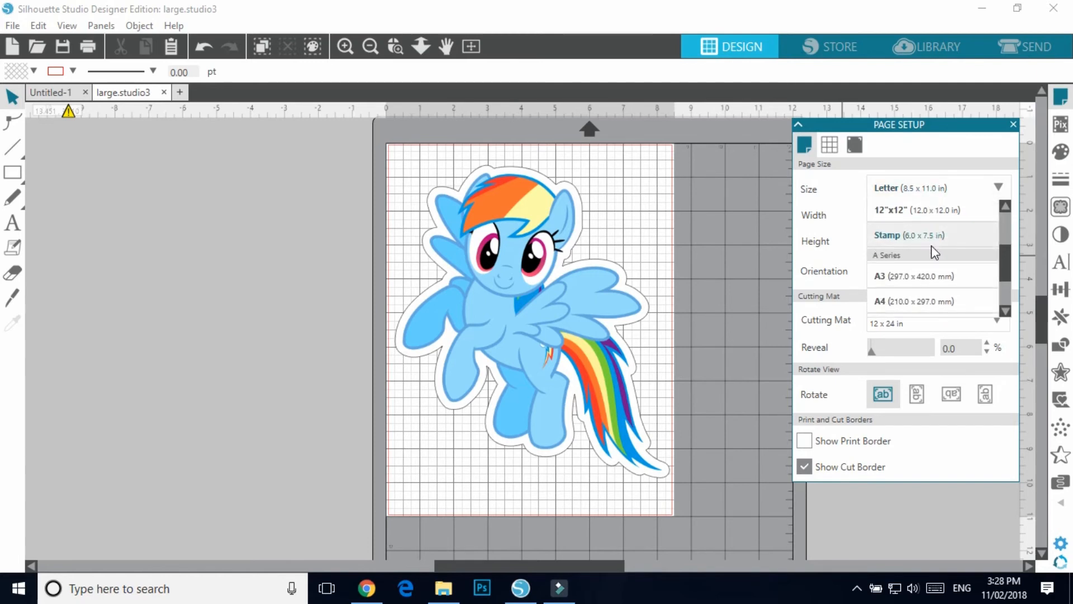
click(914, 277)
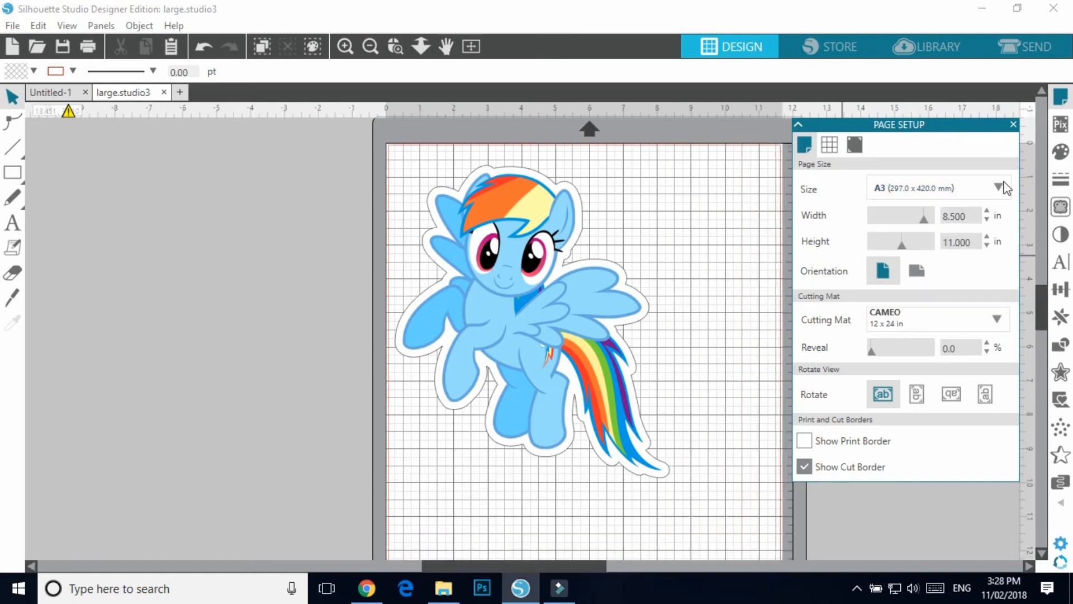
click(998, 186)
mouse_move(1008, 256)
mouse_down()
mouse_move(1009, 285)
mouse_move(1010, 249)
mouse_move(1004, 263)
mouse_up()
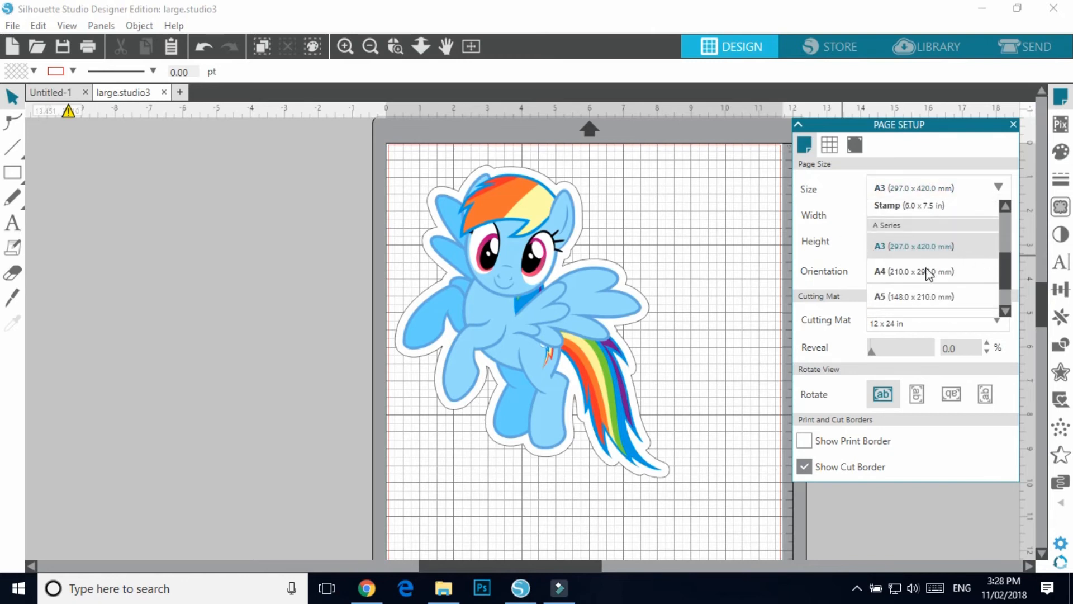
click(922, 249)
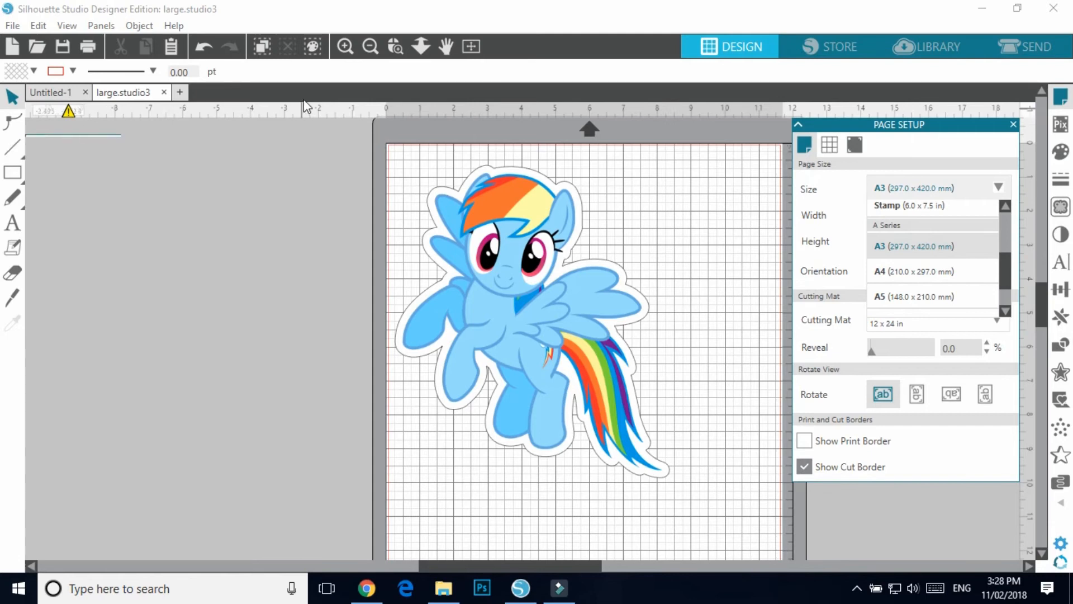
Enlarge the Rainbow Dash design to about 11.2 in wide and rotate it clockwise so it lies diagonally across the A3 page.
click(370, 47)
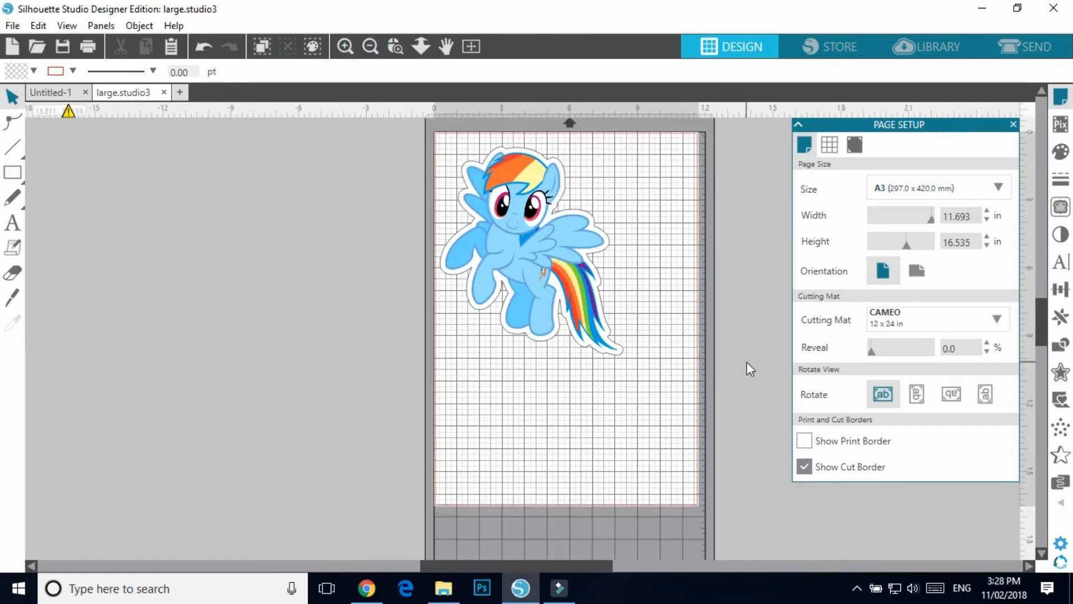
click(545, 242)
drag(627, 363, 665, 468)
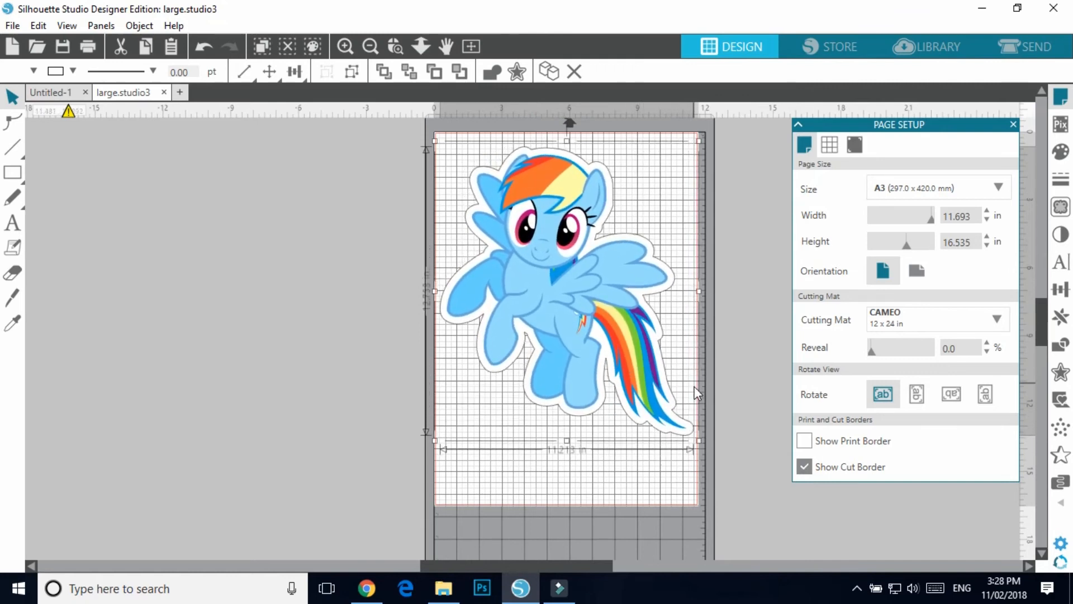
scroll(585, 137, up, 2)
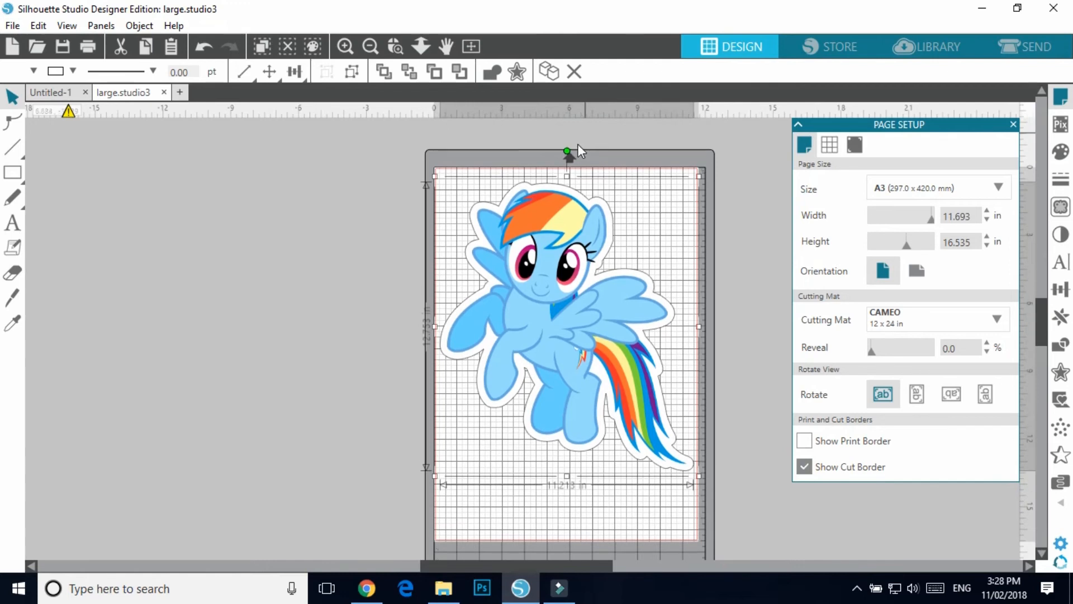
drag(564, 145, 662, 201)
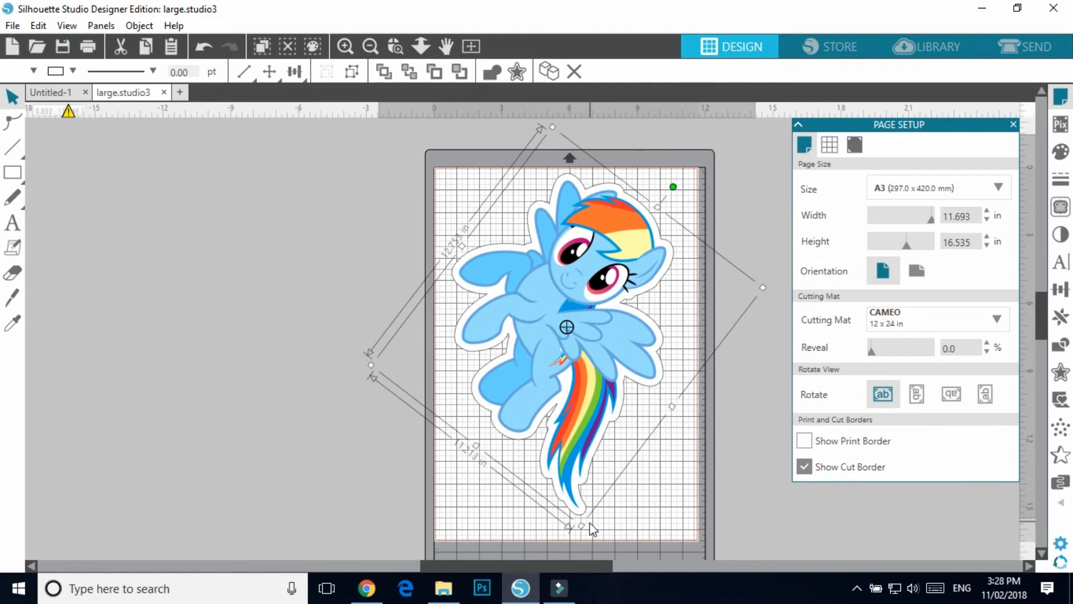
Fine-tune the rotated design's size to about 11.6 in wide so it fills the A3 page inside the cut border.
drag(583, 538, 587, 546)
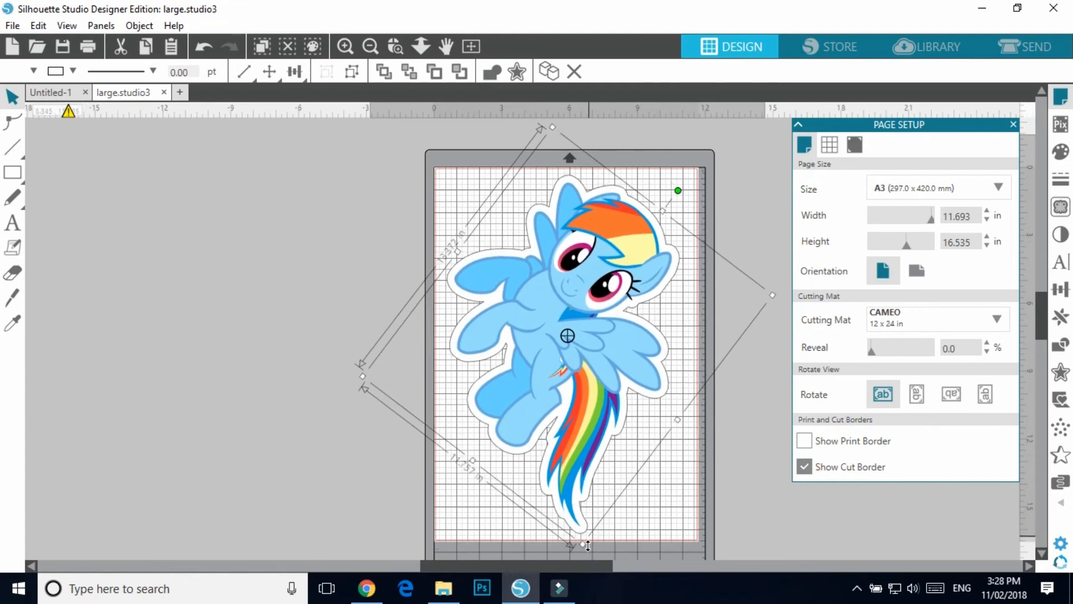
drag(773, 293, 789, 296)
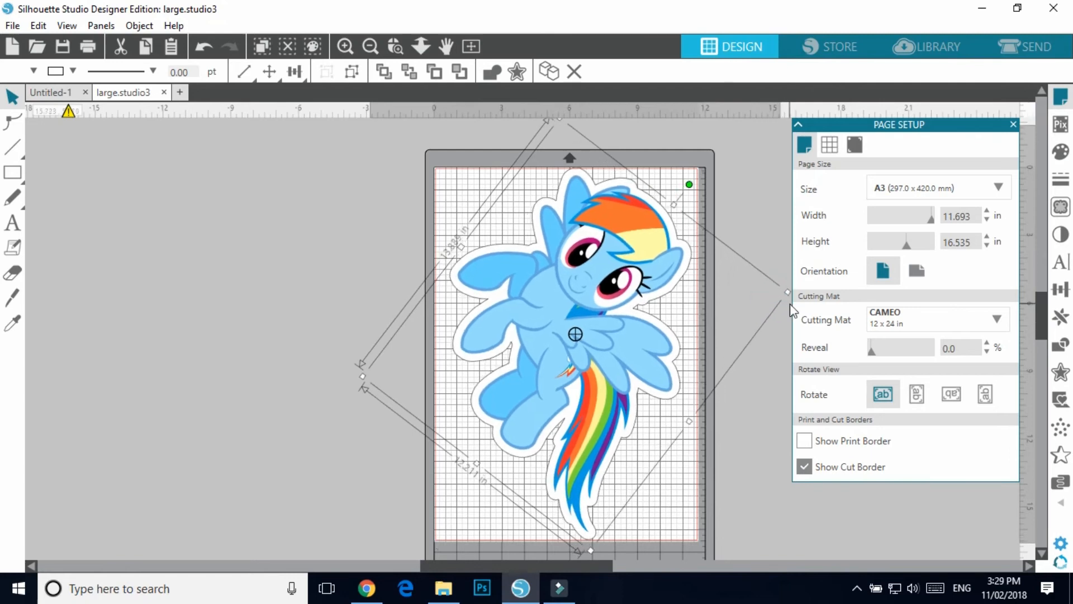
drag(558, 120, 558, 126)
click(177, 259)
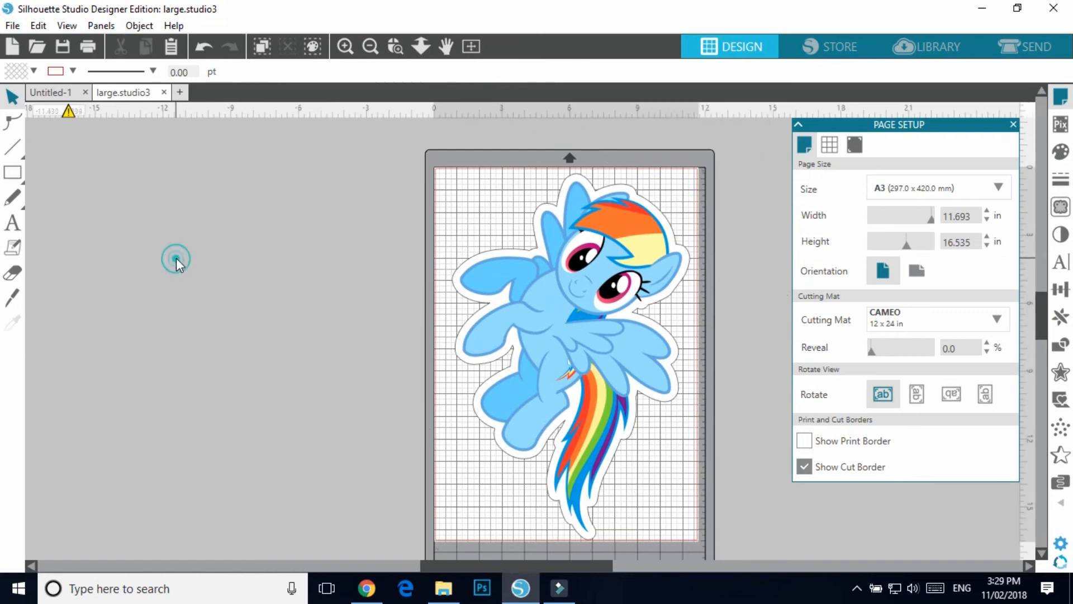
click(621, 308)
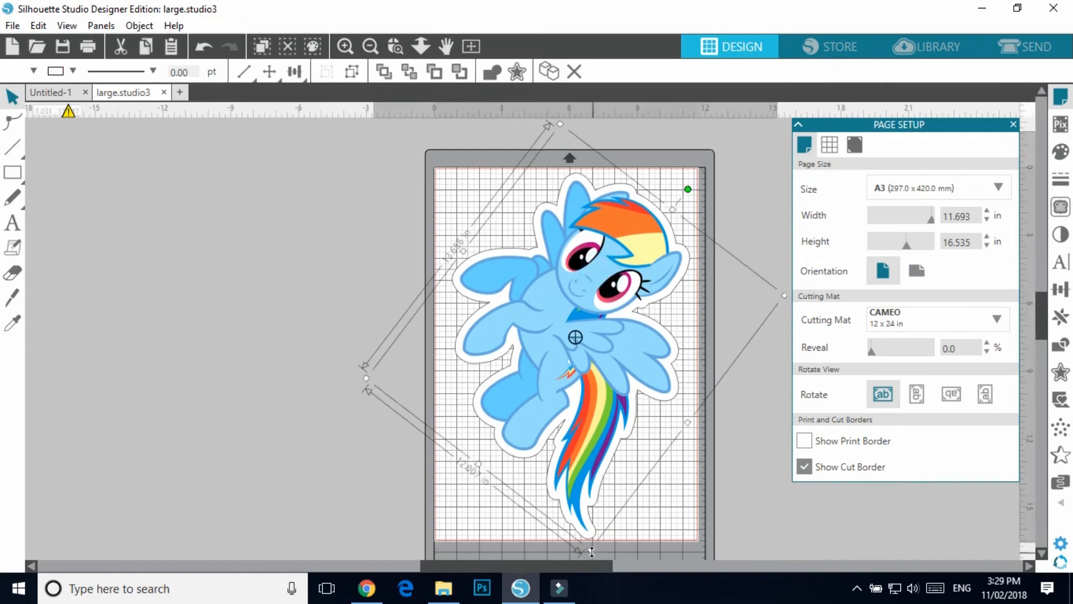
drag(591, 549, 591, 550)
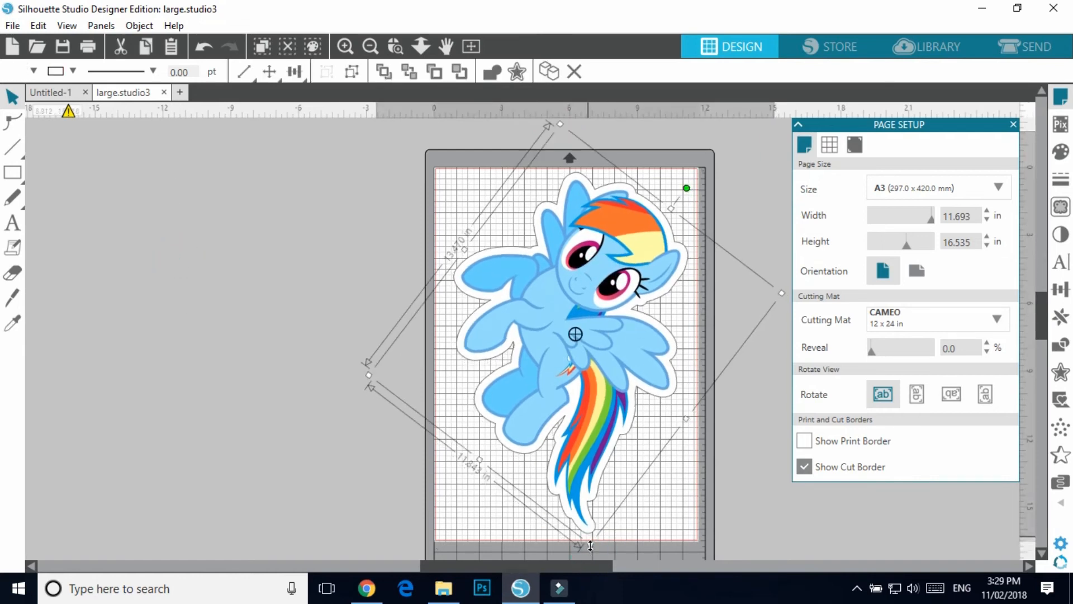
click(241, 299)
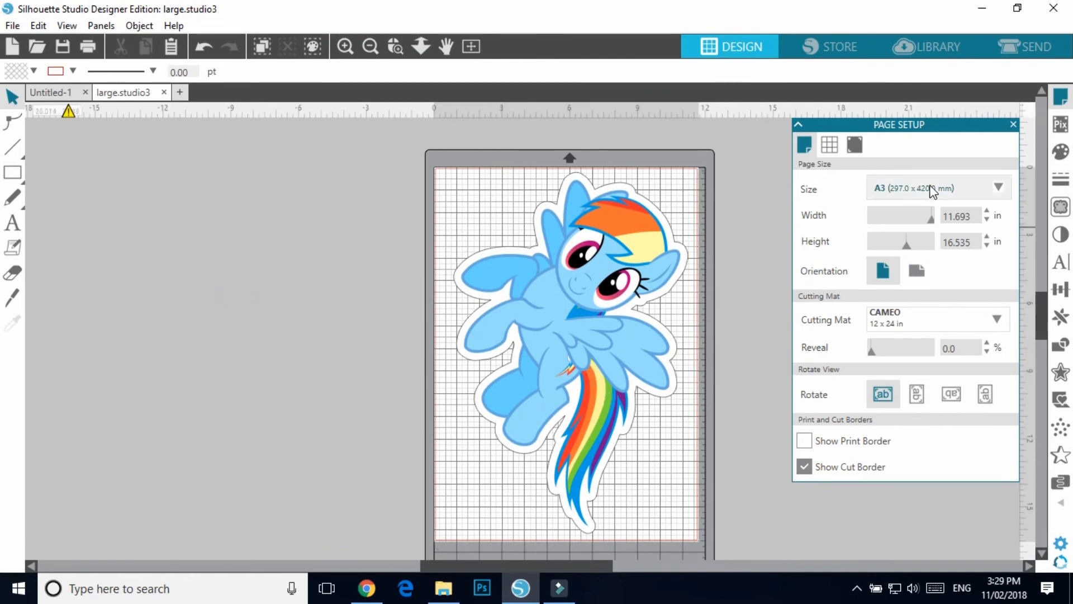
Undo the recent rotation and enlargement of the pony design along with the switch to the A3 page size.
click(203, 49)
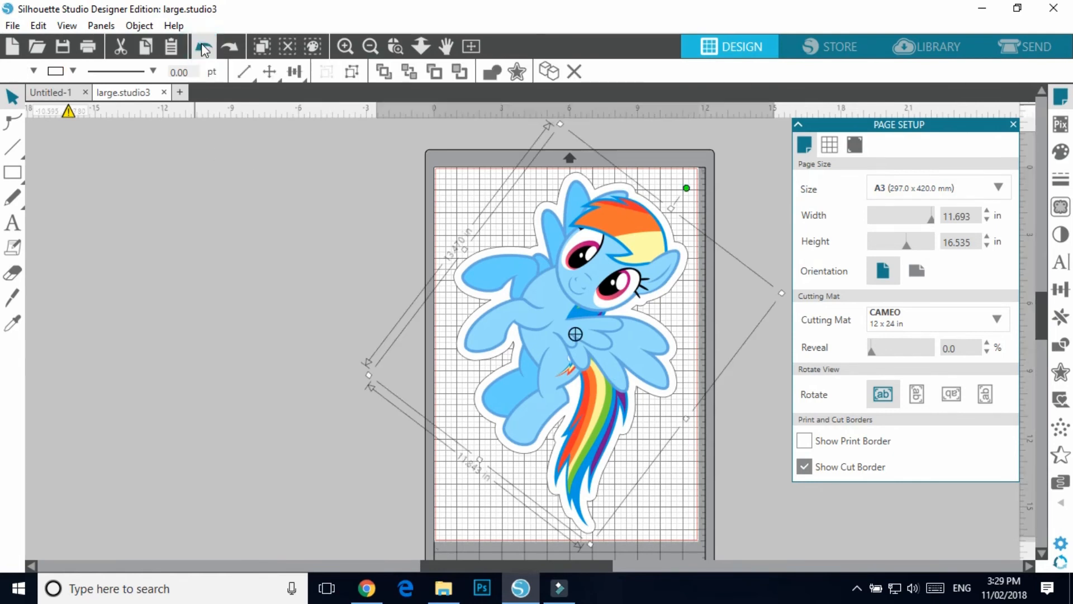
click(203, 49)
click(203, 48)
click(203, 48)
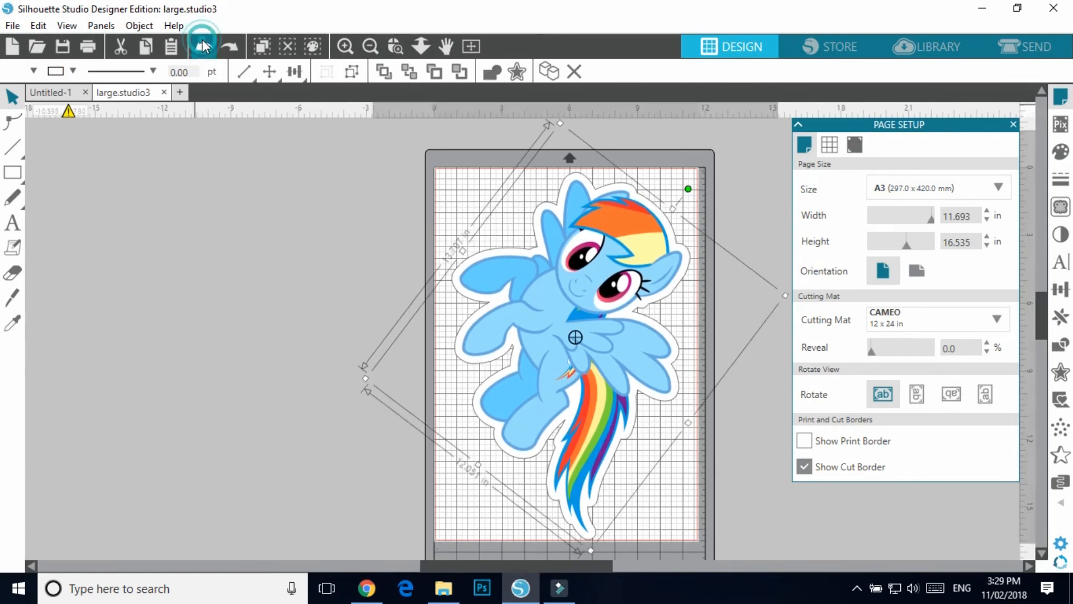
click(203, 48)
click(203, 48)
click(203, 48)
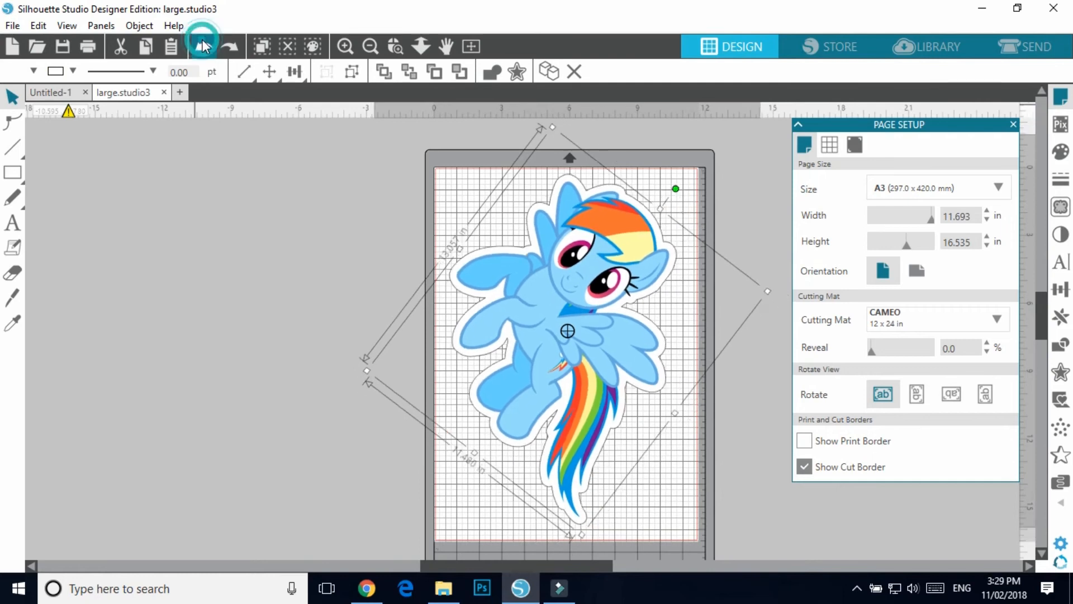
click(203, 48)
click(203, 48)
click(203, 48)
click(204, 48)
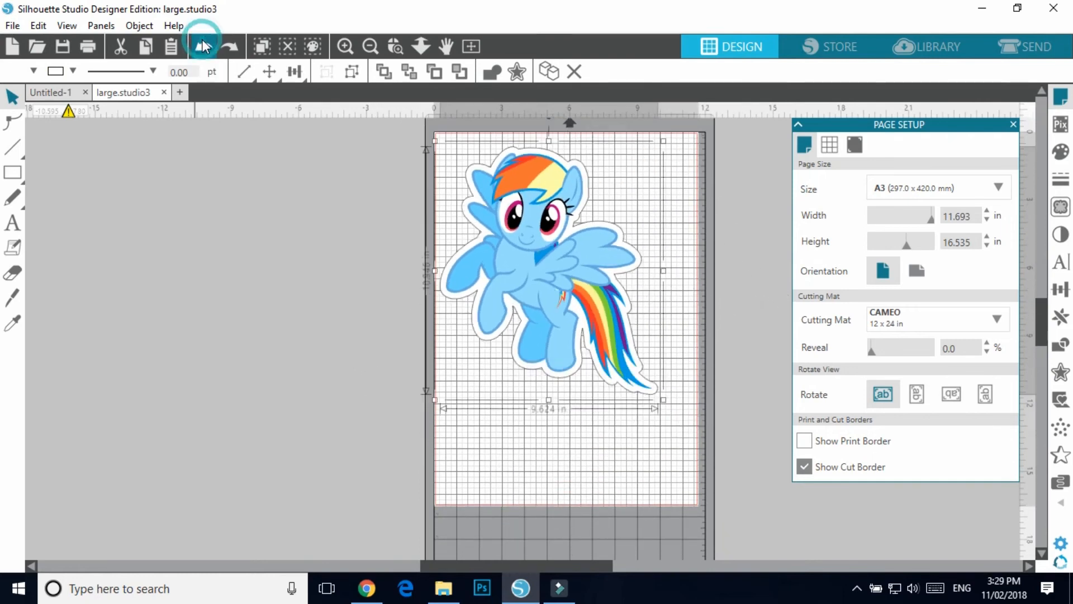
click(203, 48)
click(203, 48)
click(204, 48)
click(204, 48)
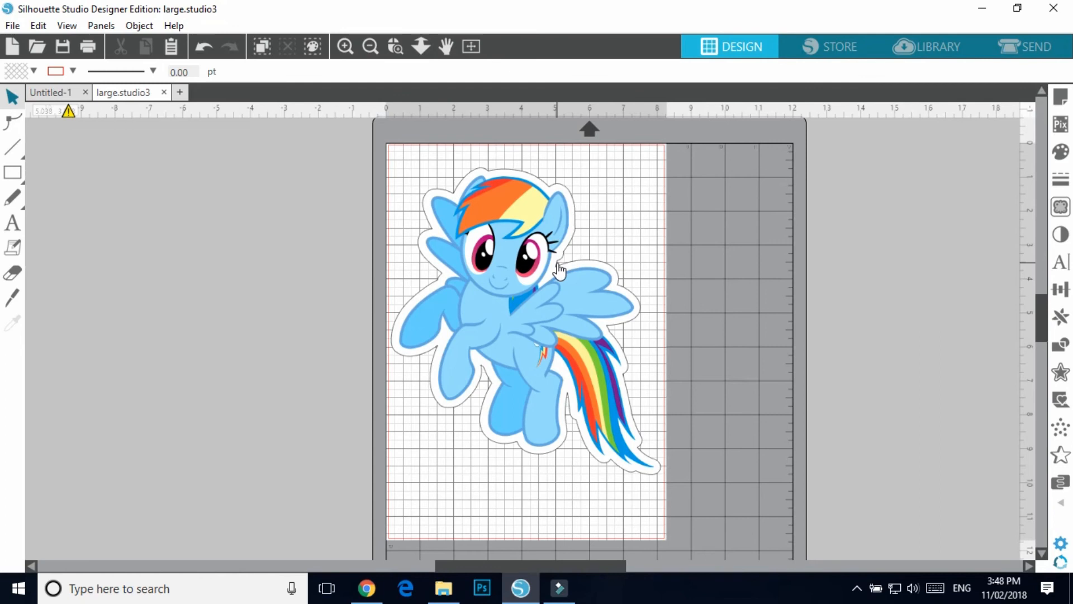
Ungroup the pony design and move the pony image sideways off its white offset shape.
click(467, 274)
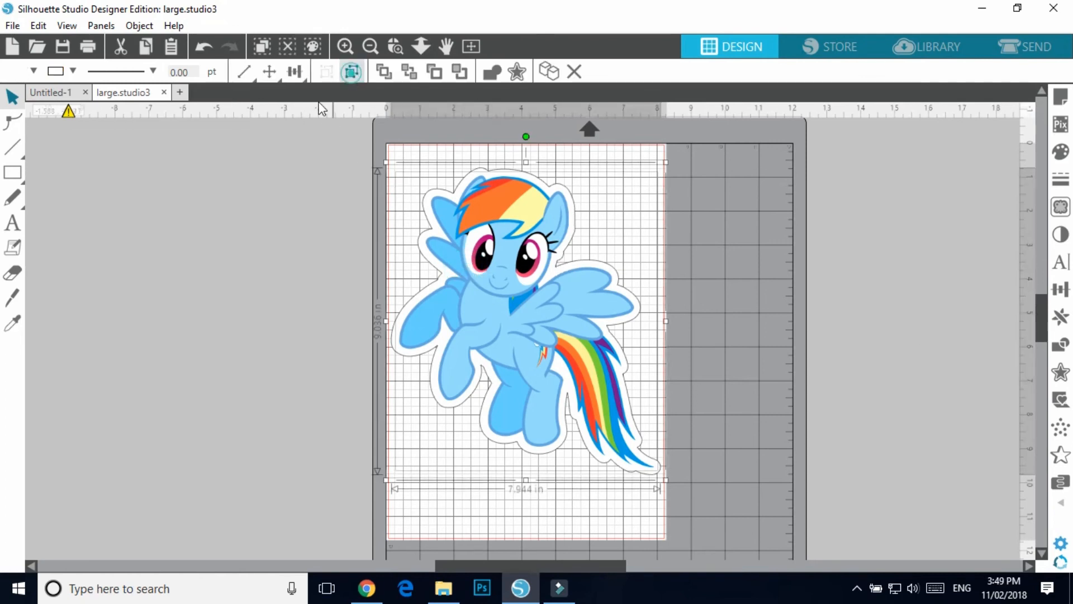
click(273, 199)
drag(515, 286, 344, 287)
Make the white offset shape's line color transparent and put the pony image back over it.
click(522, 223)
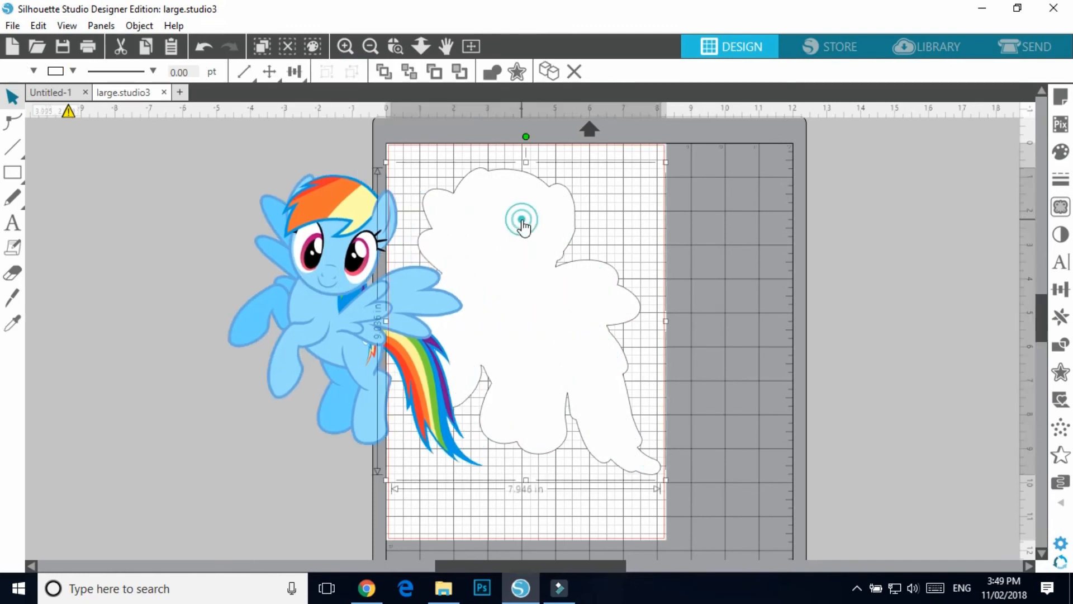
click(1059, 182)
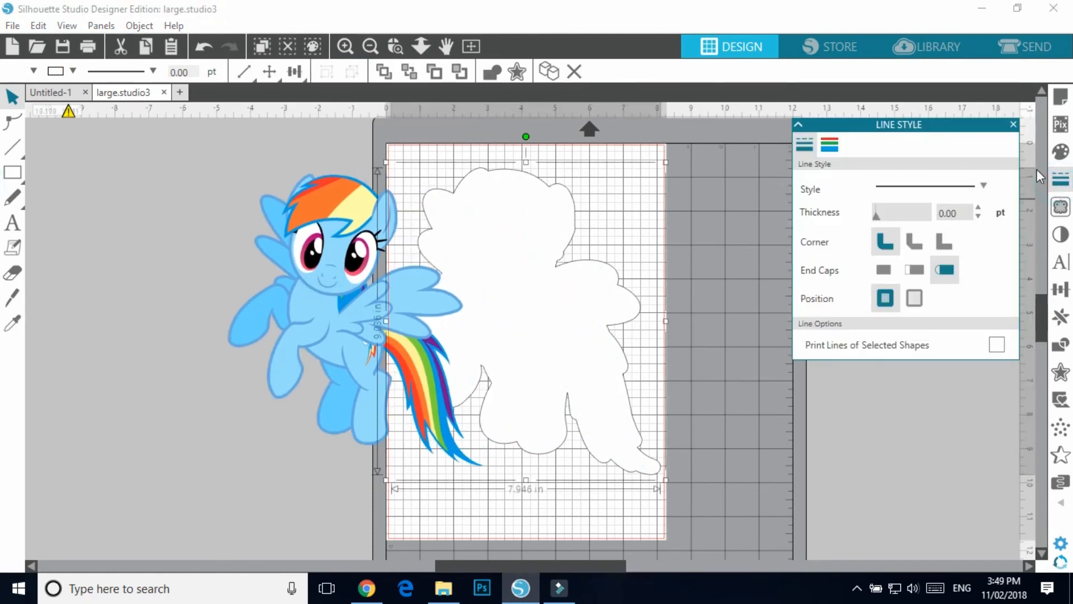
click(830, 146)
click(938, 192)
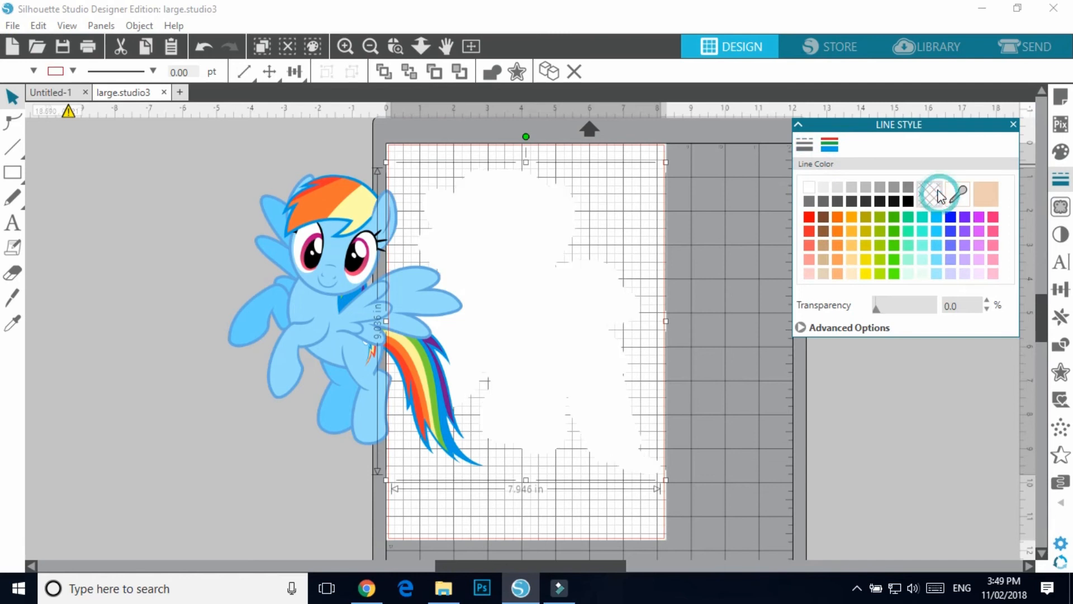
click(193, 271)
drag(313, 300, 484, 300)
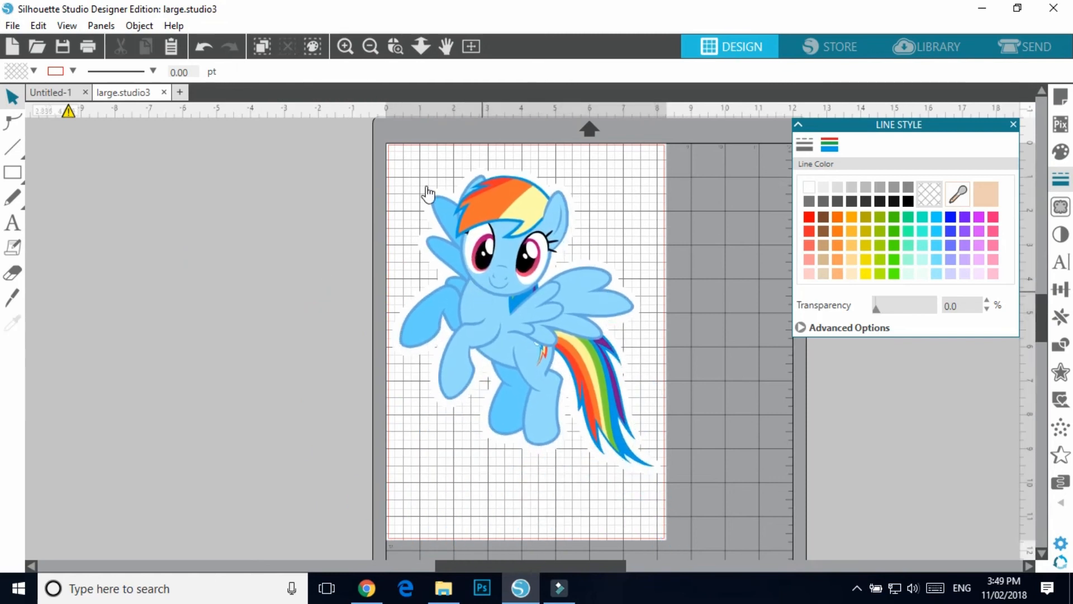
Align the pony image with its white offset shape and group the two.
drag(417, 143, 608, 392)
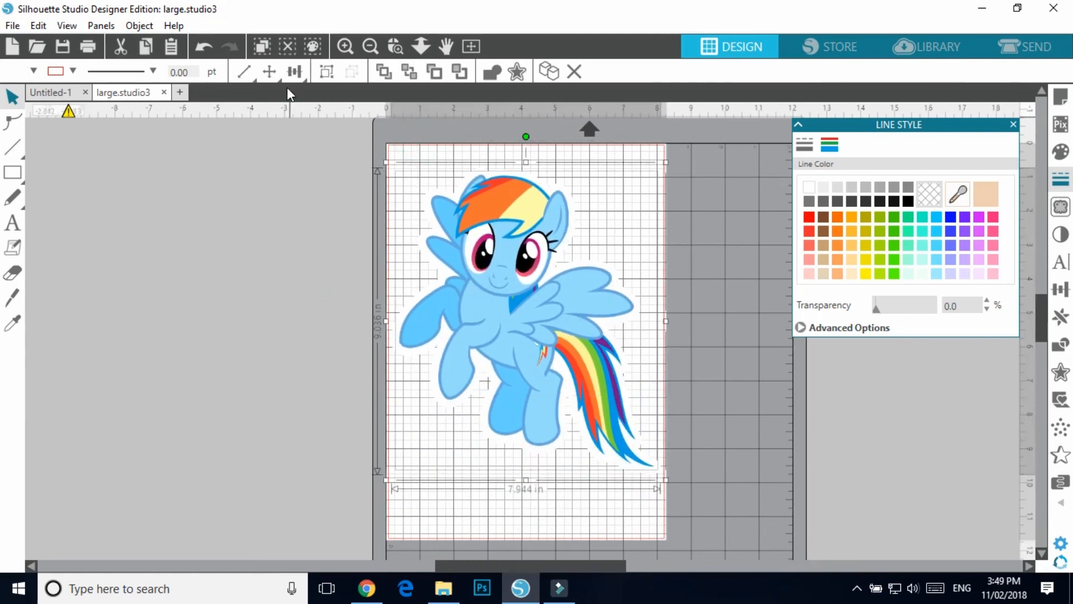
click(295, 72)
click(317, 149)
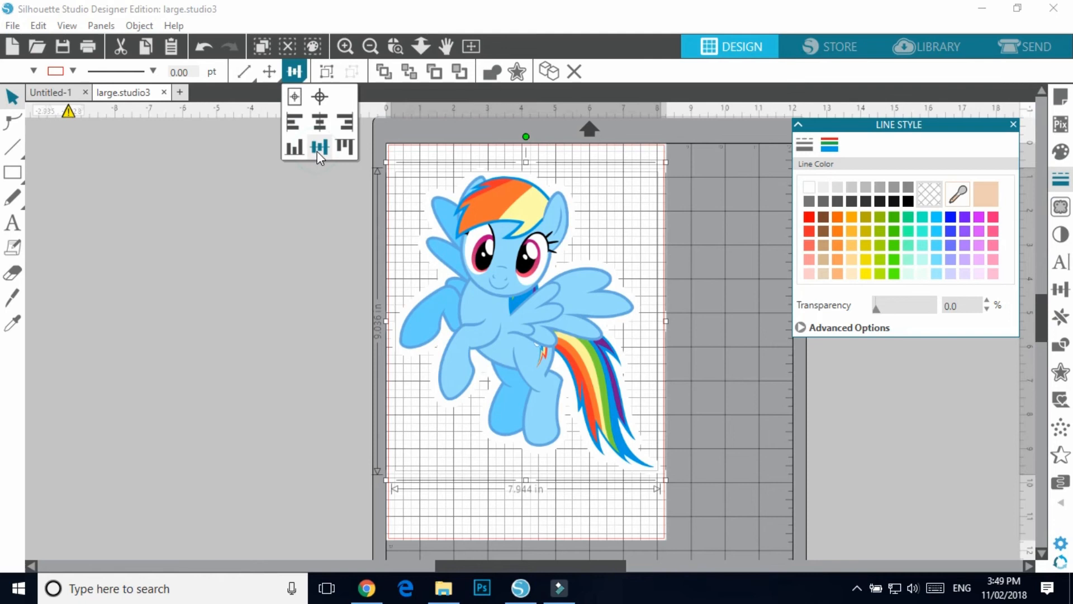
click(330, 70)
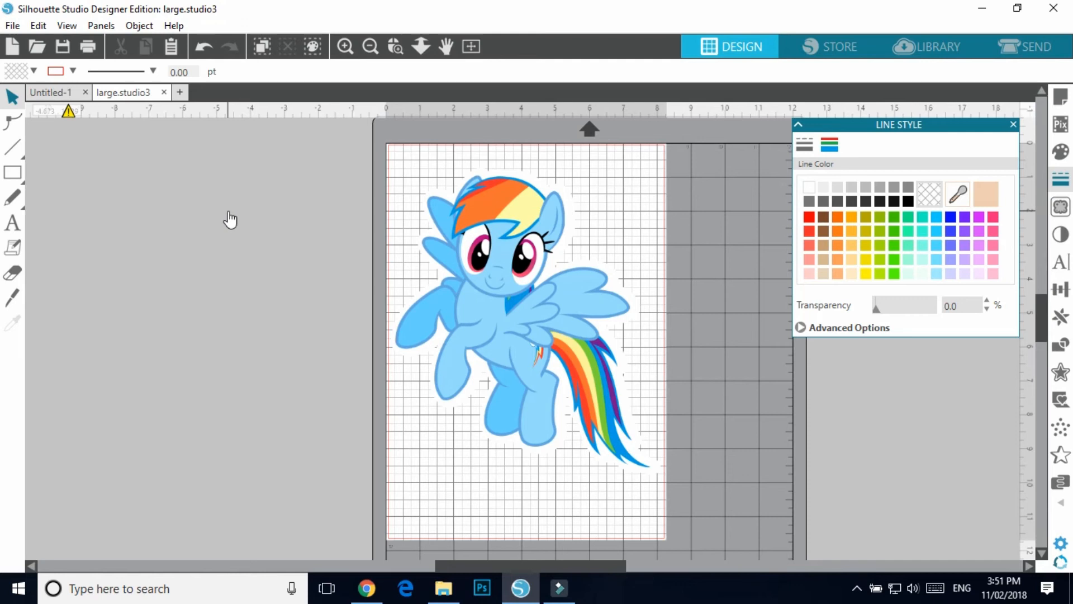
Duplicate the grouped pony and place the copy in the empty area left of the page.
right_click(518, 287)
click(551, 256)
drag(481, 262, 226, 251)
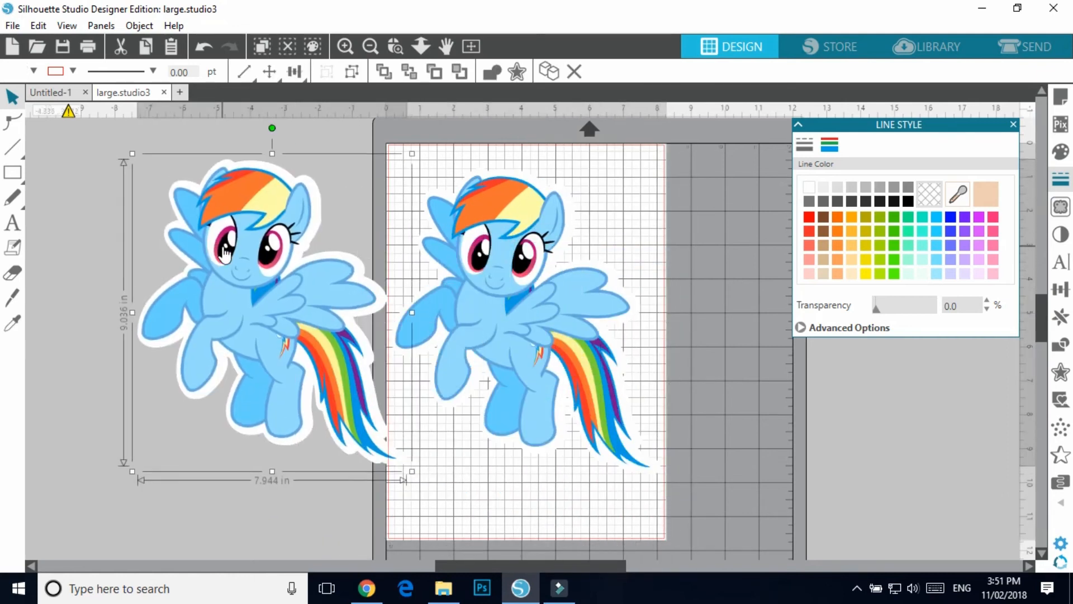
Flip the pony copy horizontally and position it beside the page, clear of the original.
right_click(252, 235)
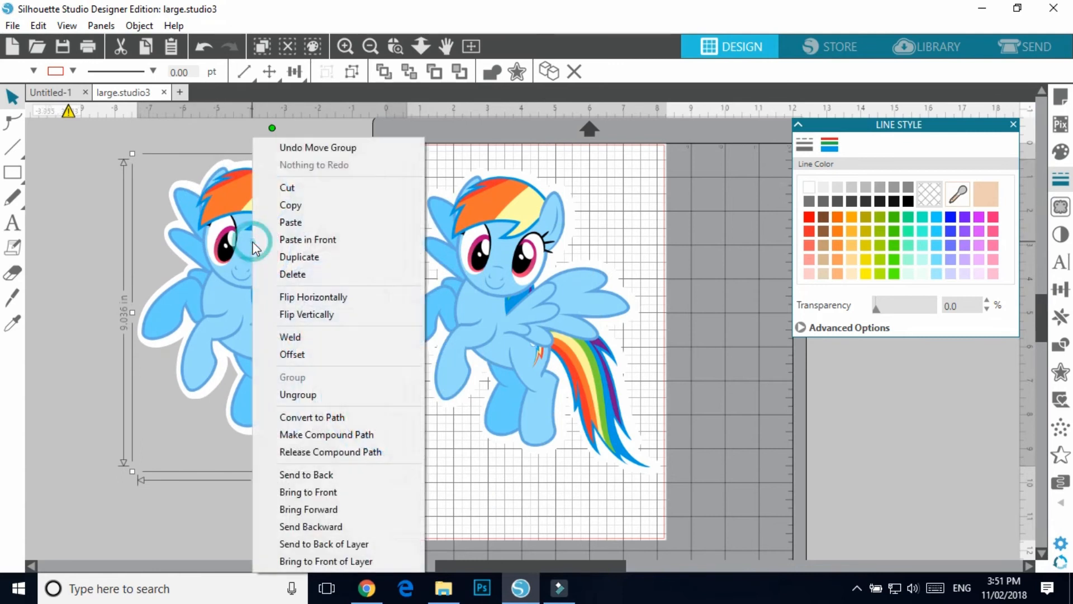
click(308, 298)
drag(309, 306, 237, 302)
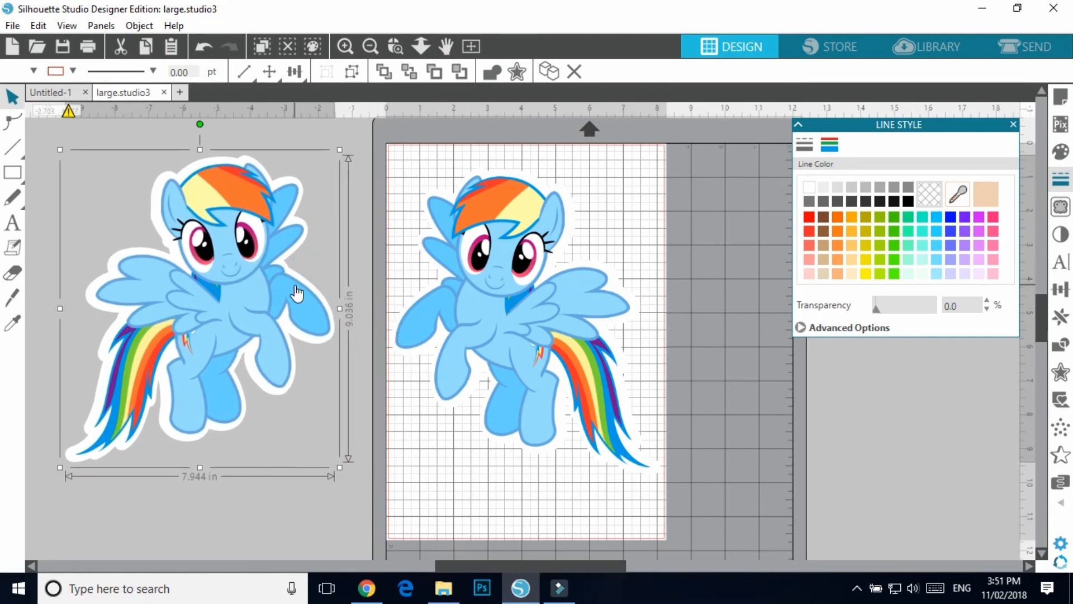
drag(247, 271, 298, 282)
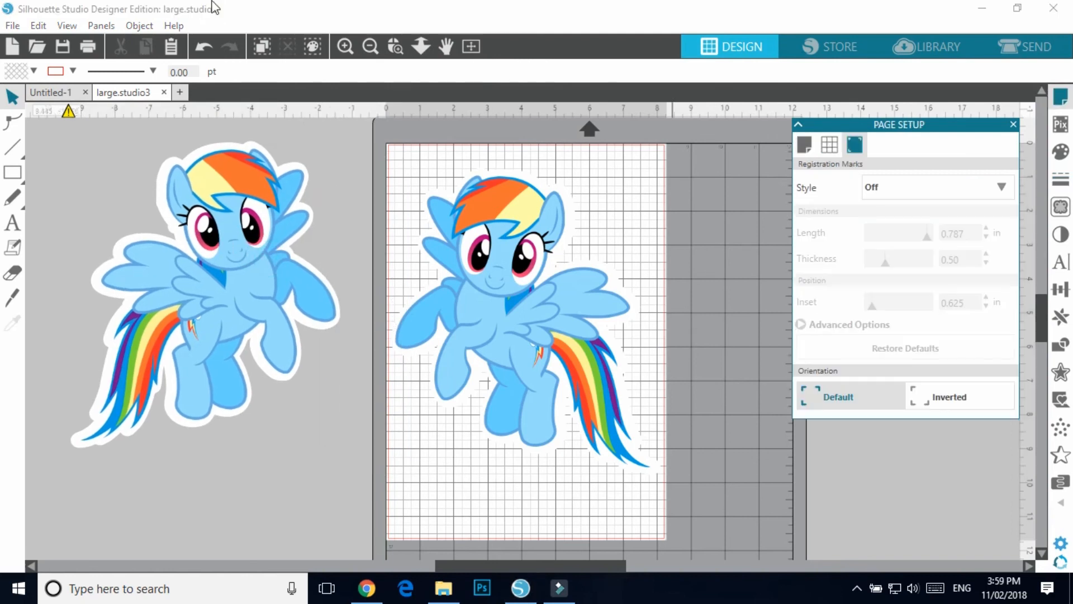
Print one copy of the page on the EPSON Artisan 1430 Series printer.
click(13, 25)
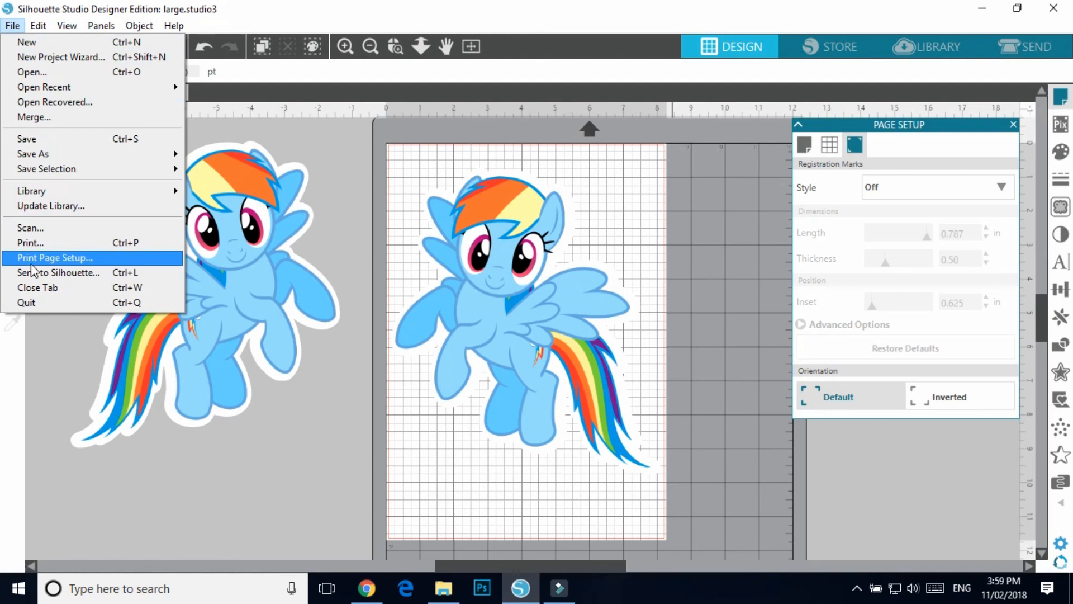
click(43, 246)
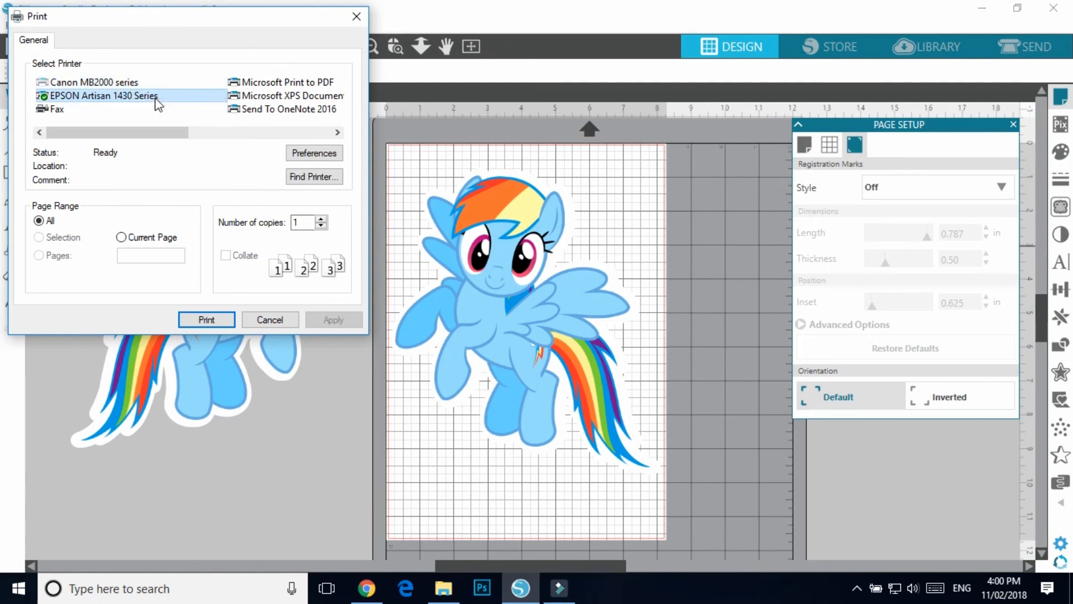
click(207, 322)
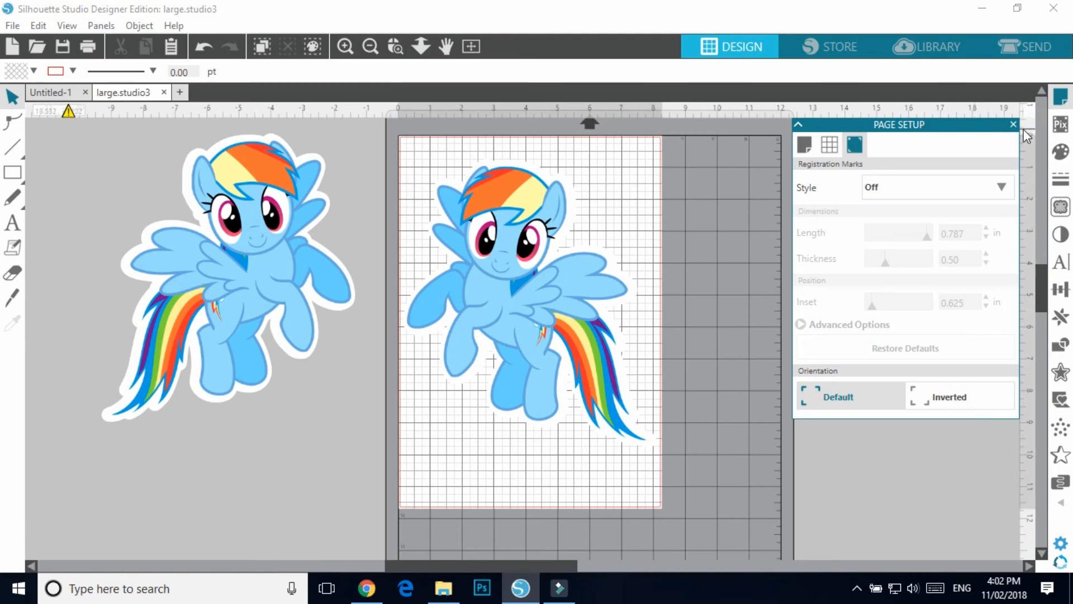
Open the cut setup and set the pony design on the page to Cut Edge.
click(1039, 54)
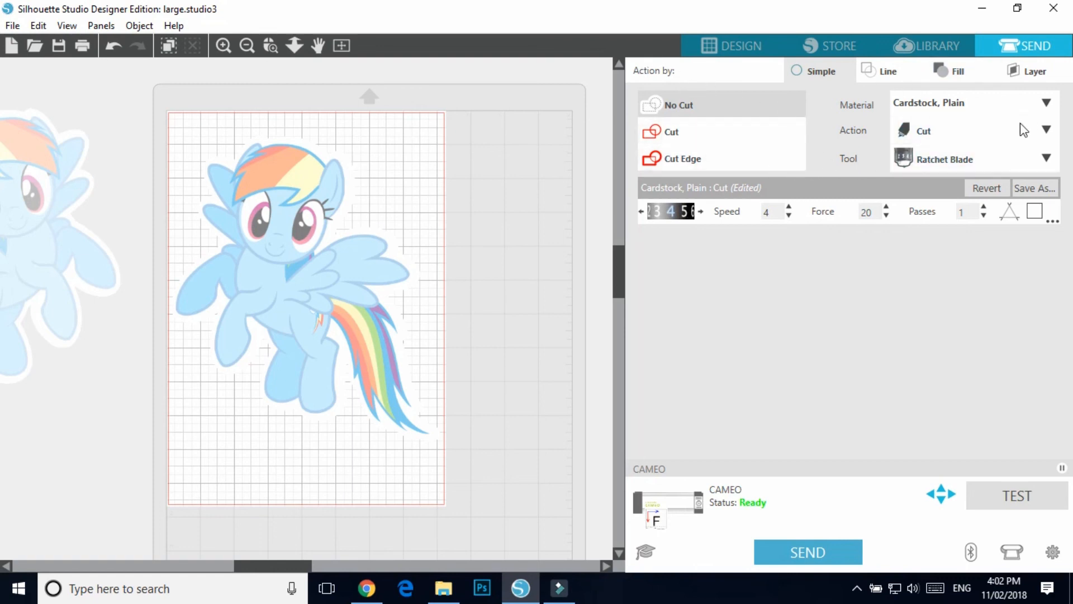
click(674, 137)
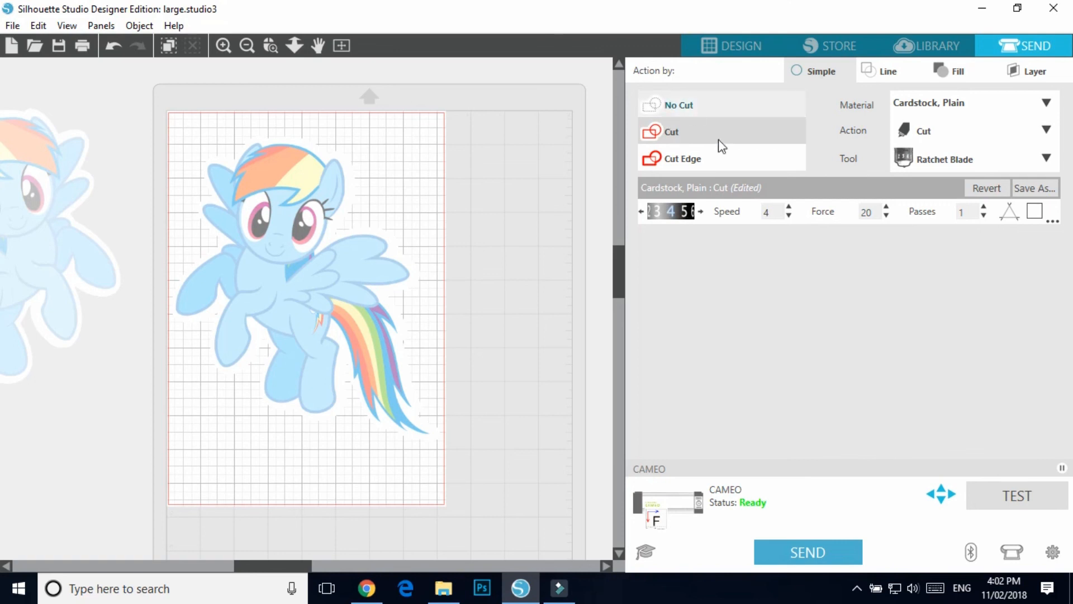
click(691, 150)
click(284, 206)
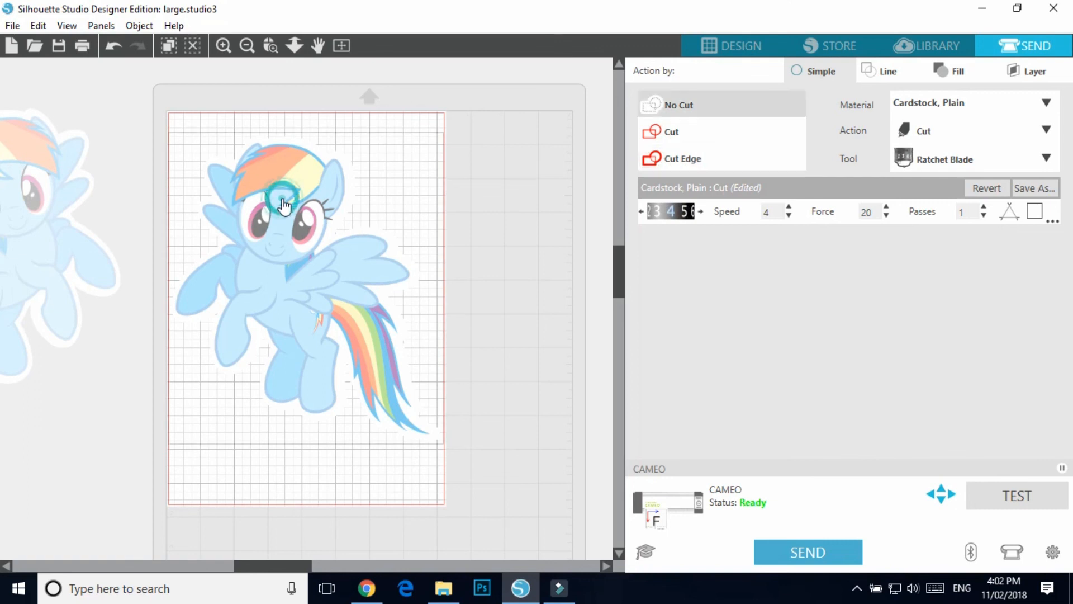
click(671, 134)
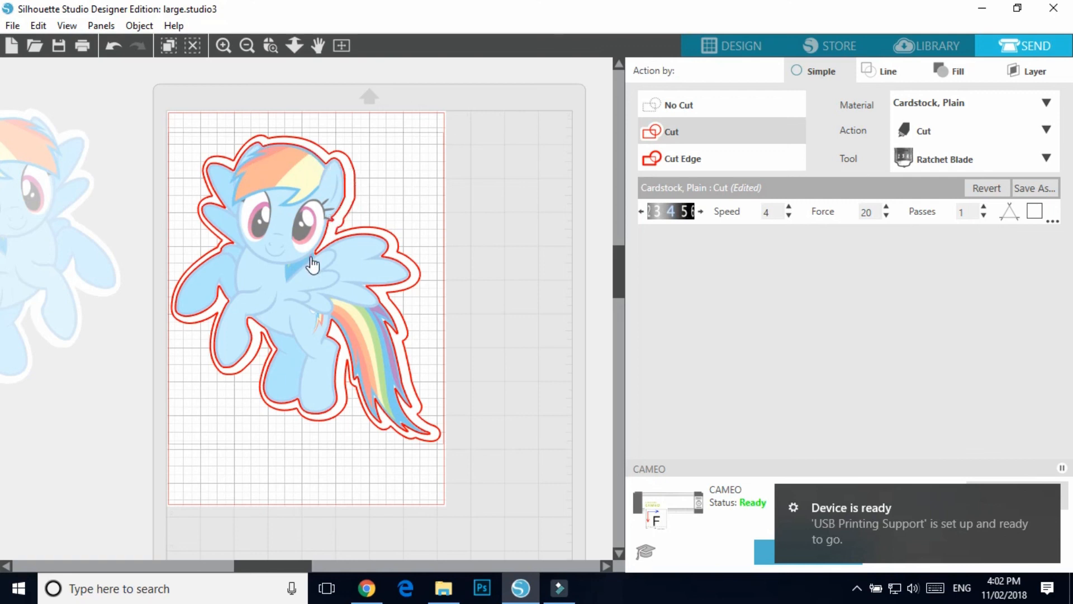
click(1047, 498)
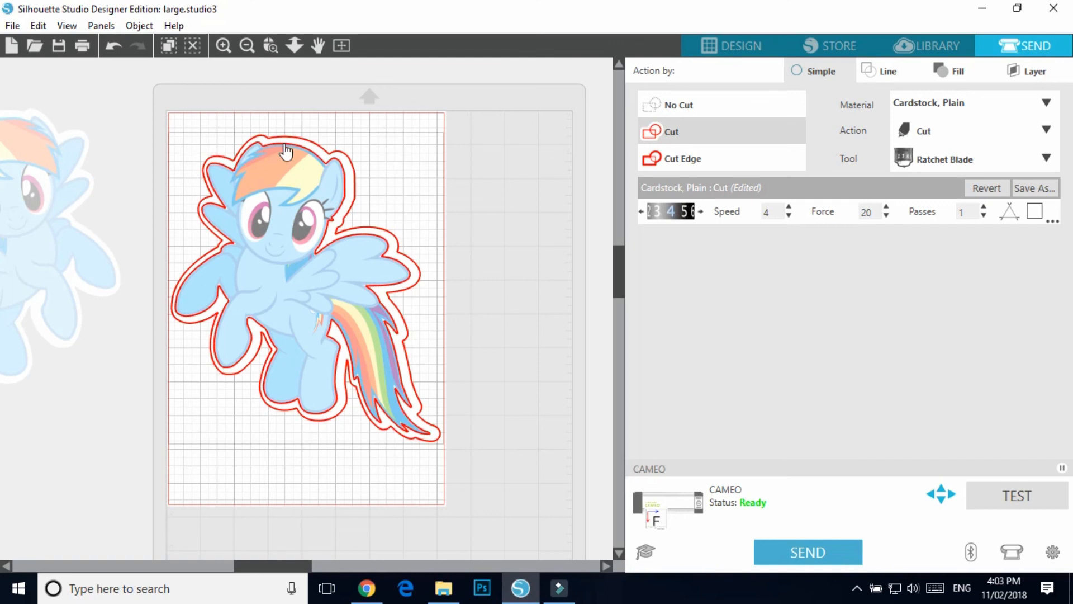
click(710, 156)
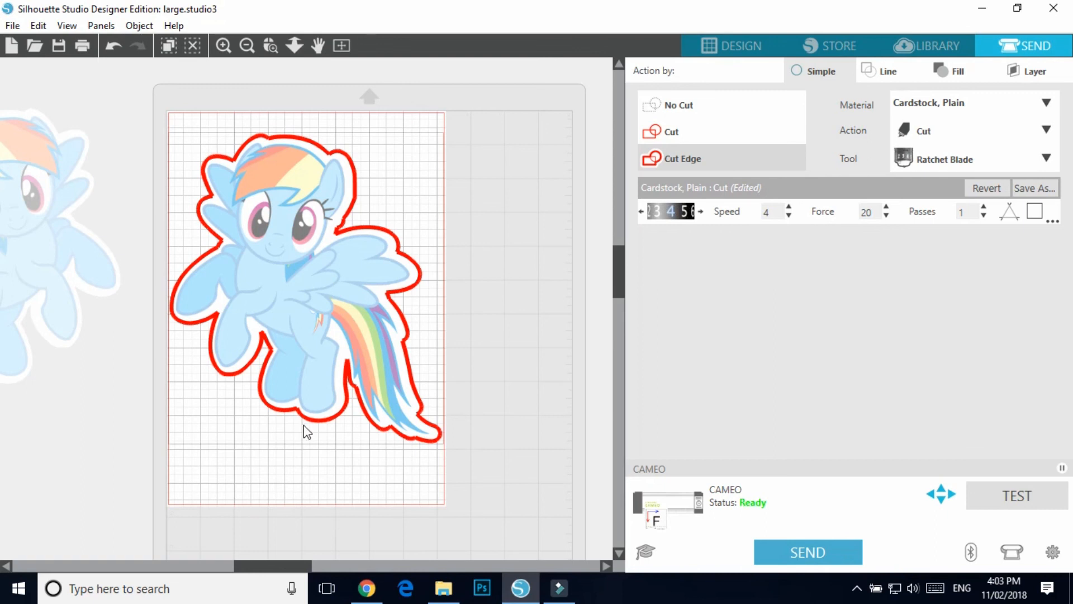
Examine the available material types and action options for the cut.
click(1048, 105)
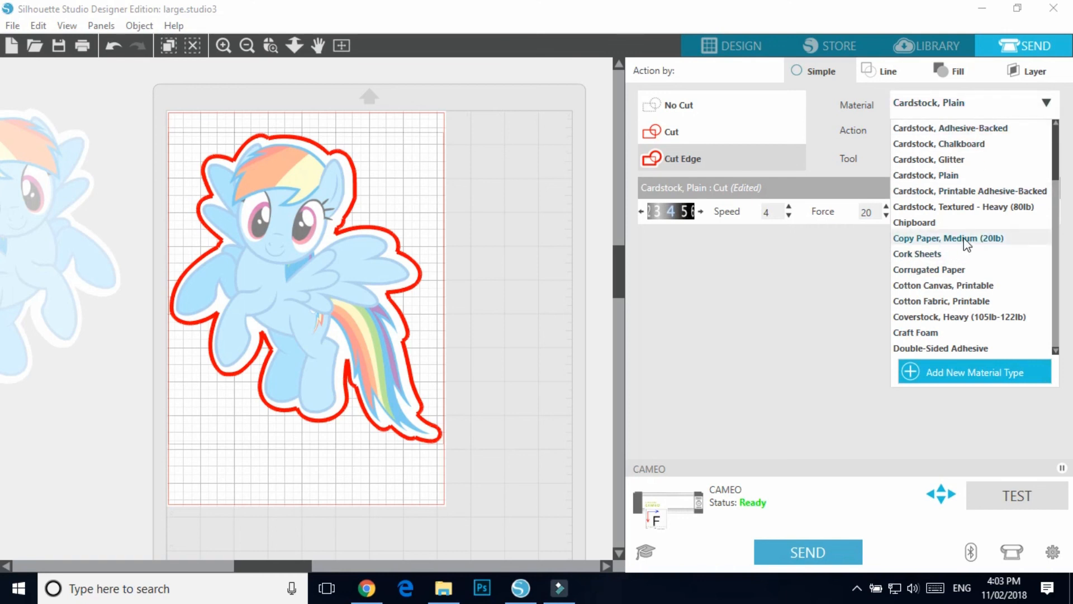
click(1018, 106)
click(971, 134)
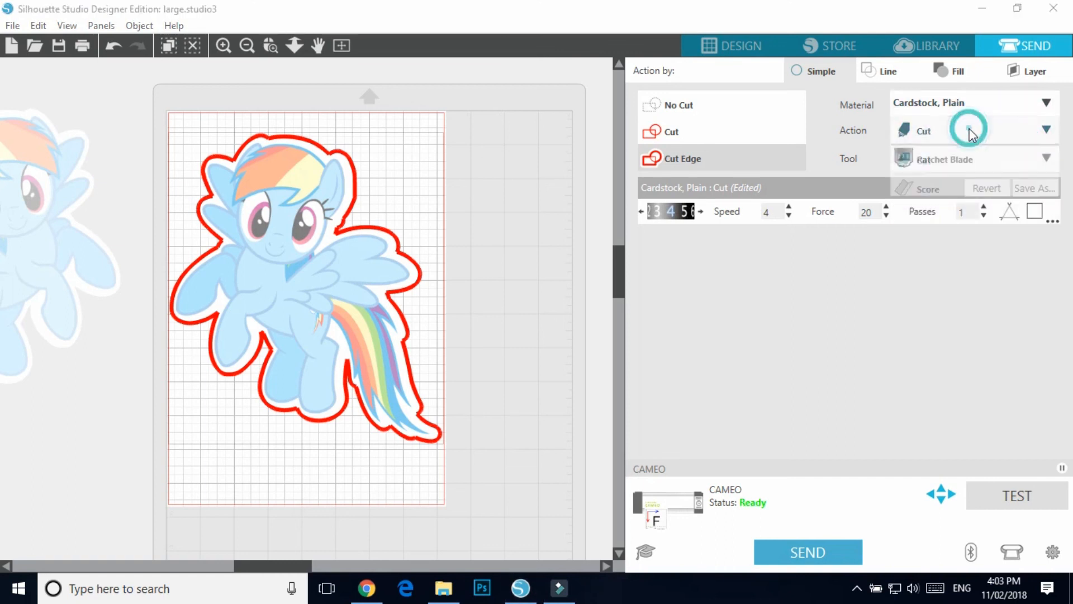
click(968, 131)
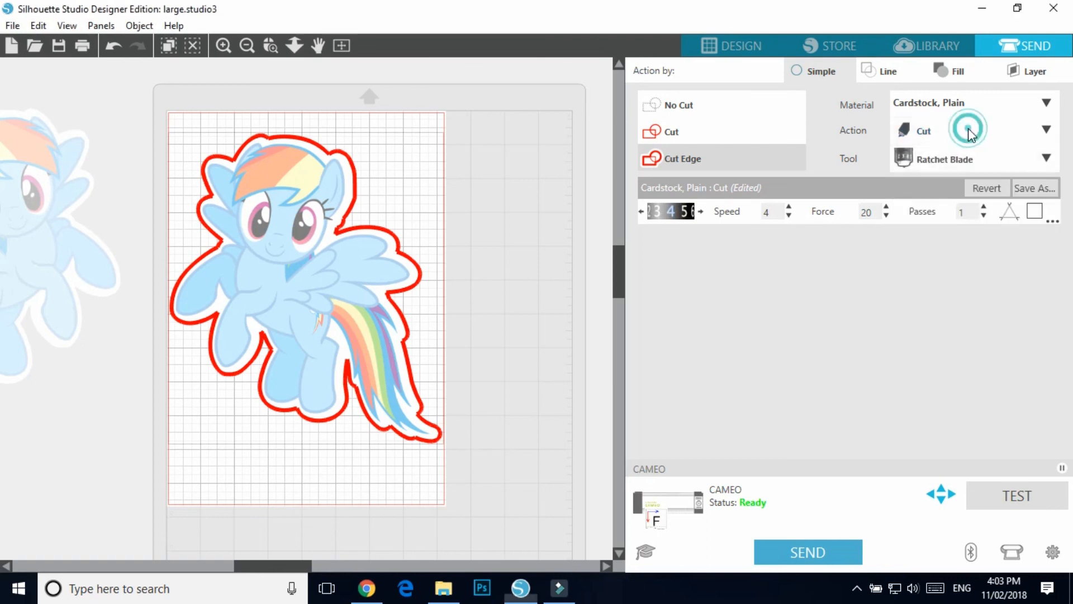